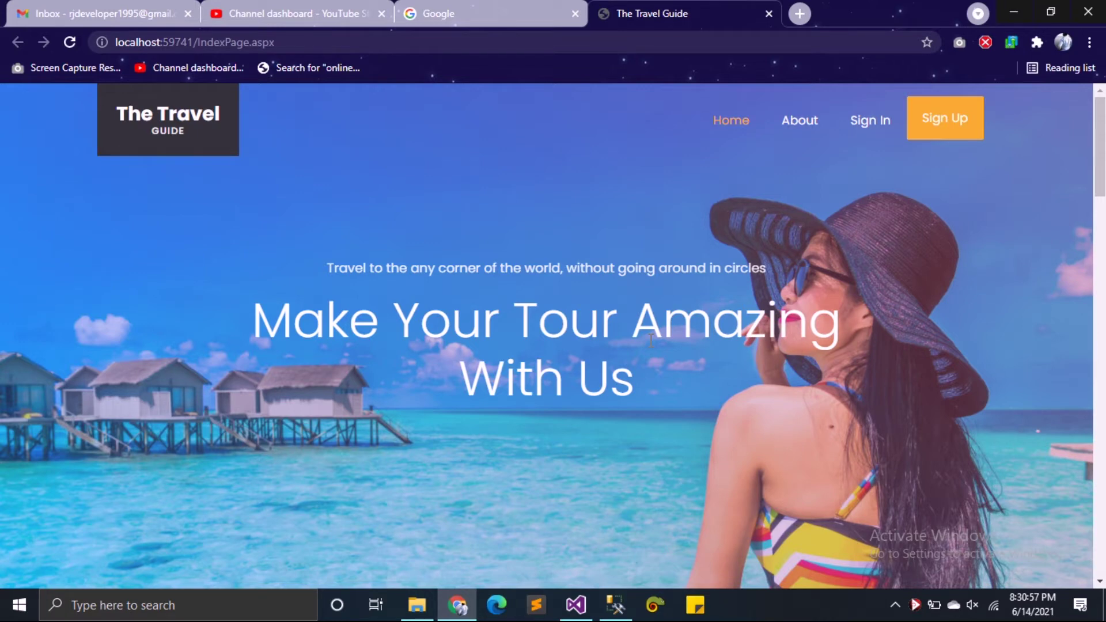
# Step: Browse the homepage, then open and scroll through the About page
pyautogui.scroll(-10, 372, 385)
pyautogui.scroll(-5, 374, 386)
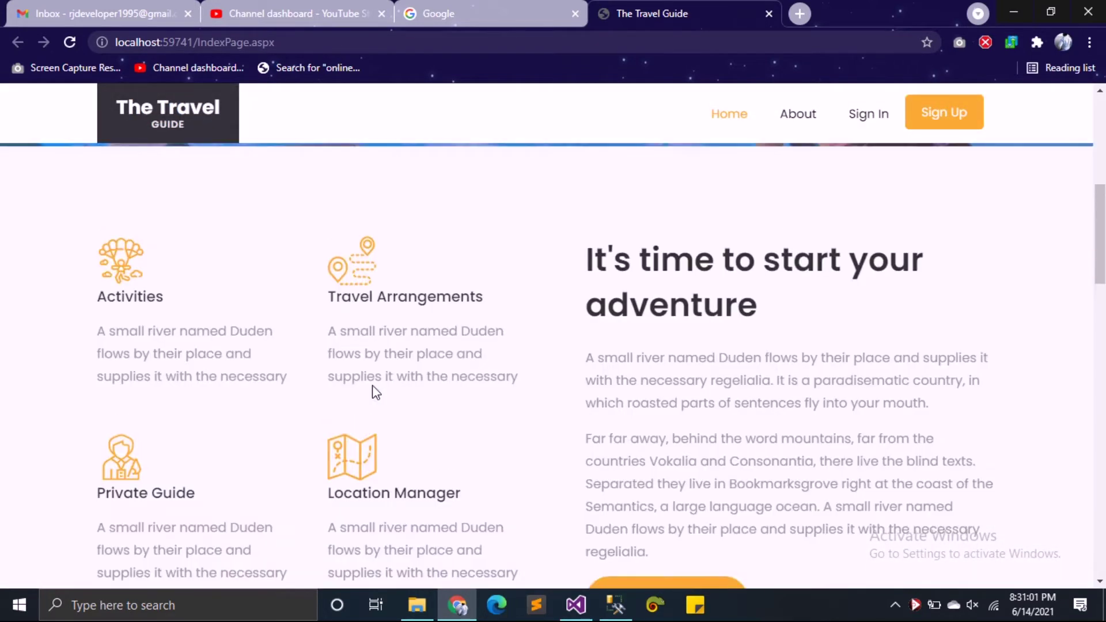
pyautogui.scroll(7, 373, 390)
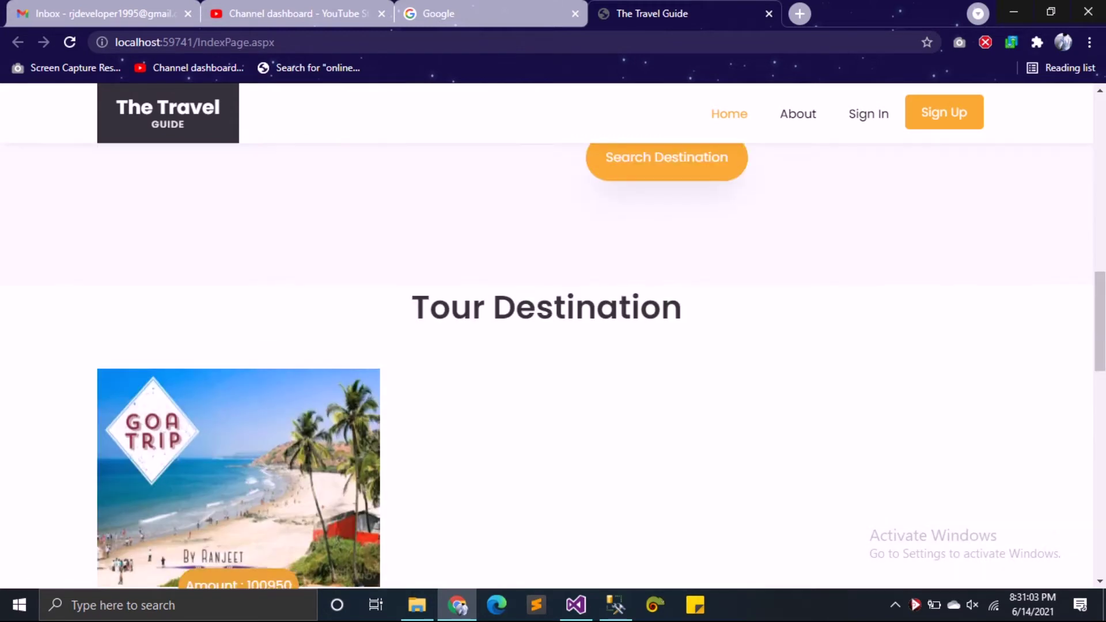
pyautogui.scroll(-3, 1098, 297)
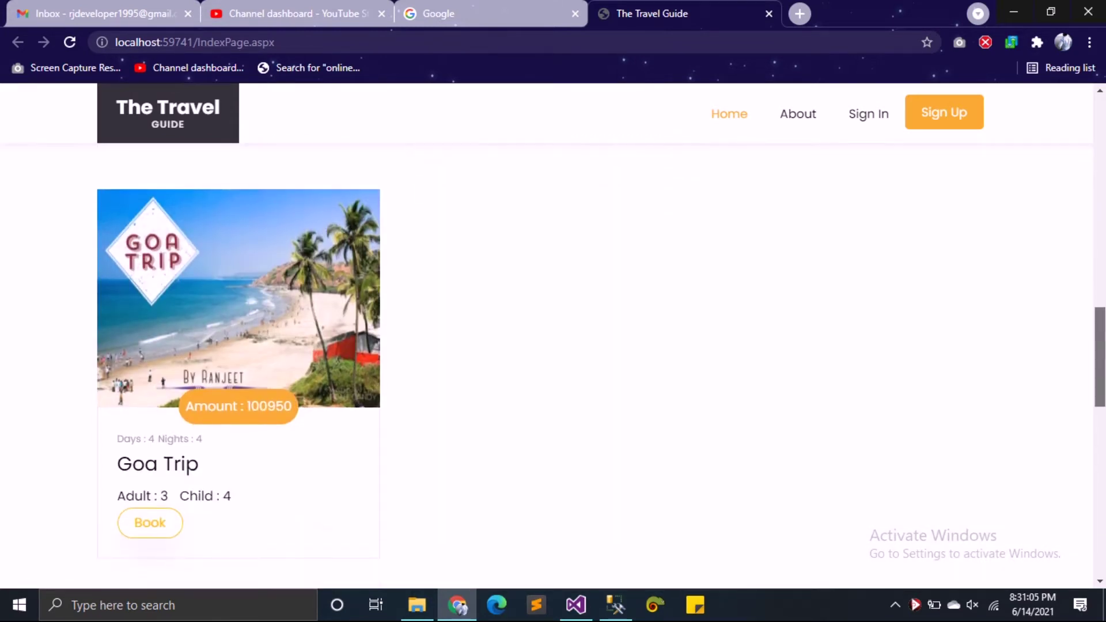
pyautogui.scroll(-10, 553, 346)
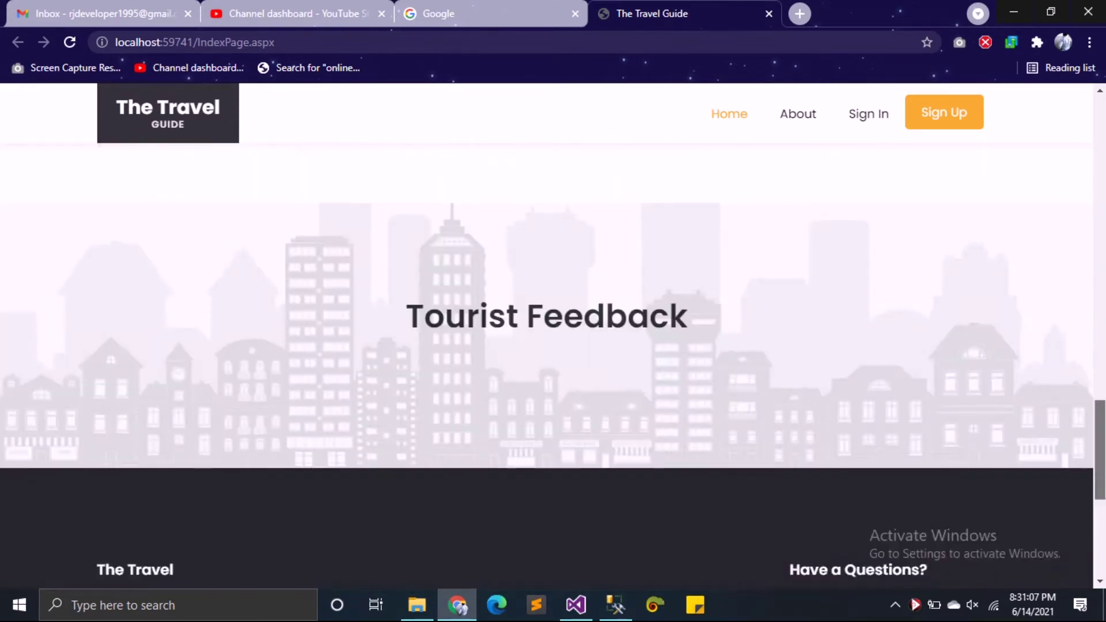
pyautogui.scroll(-3, 553, 345)
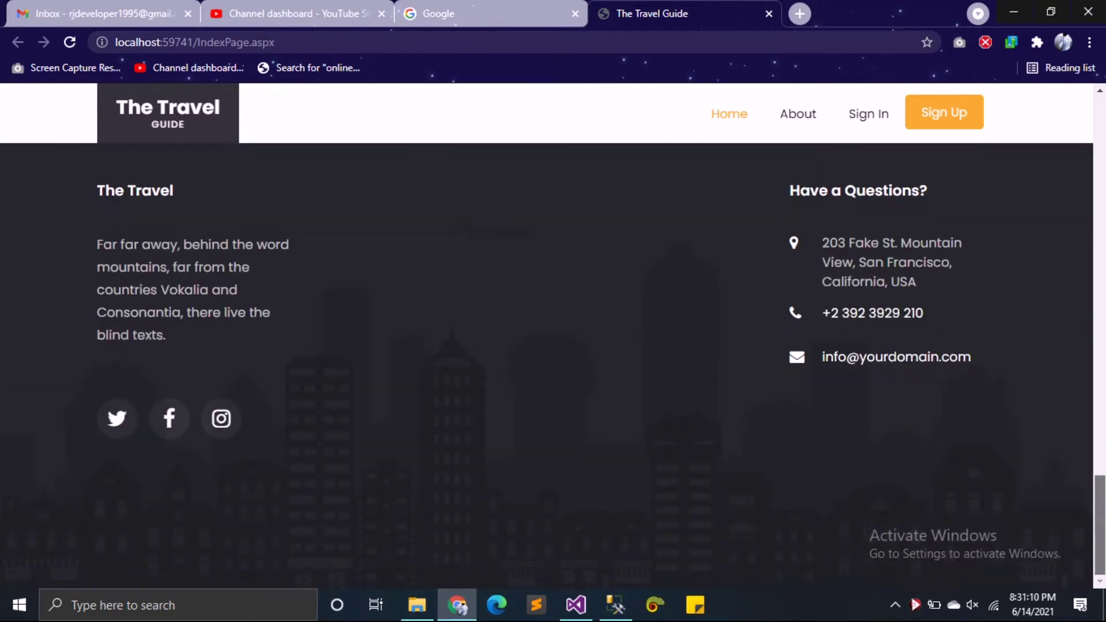
pyautogui.scroll(8, 1101, 397)
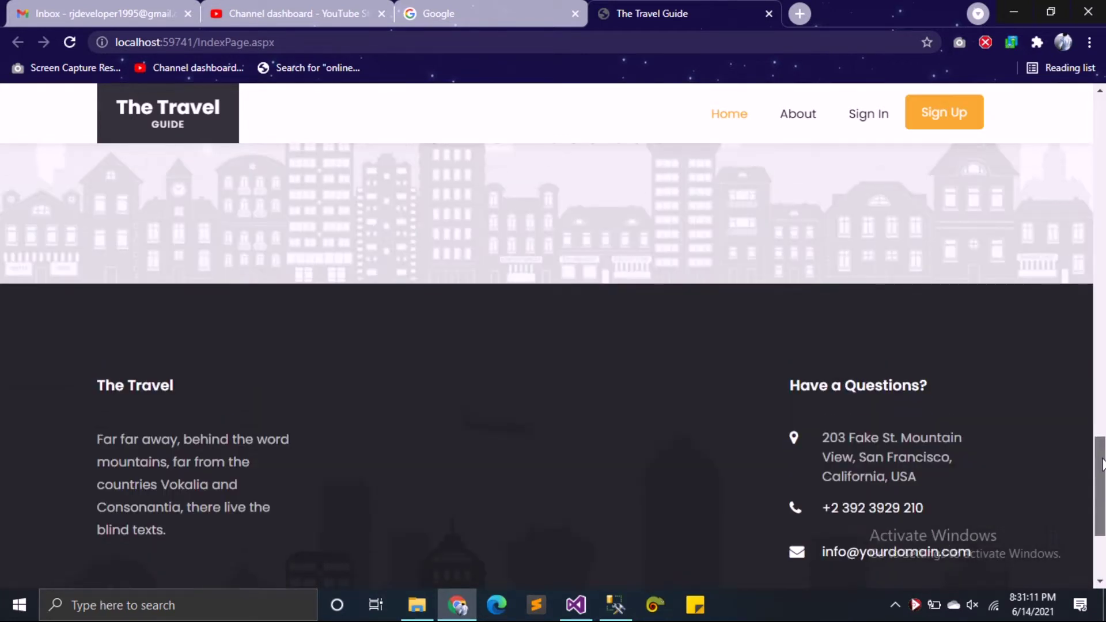
pyautogui.scroll(15, 1101, 397)
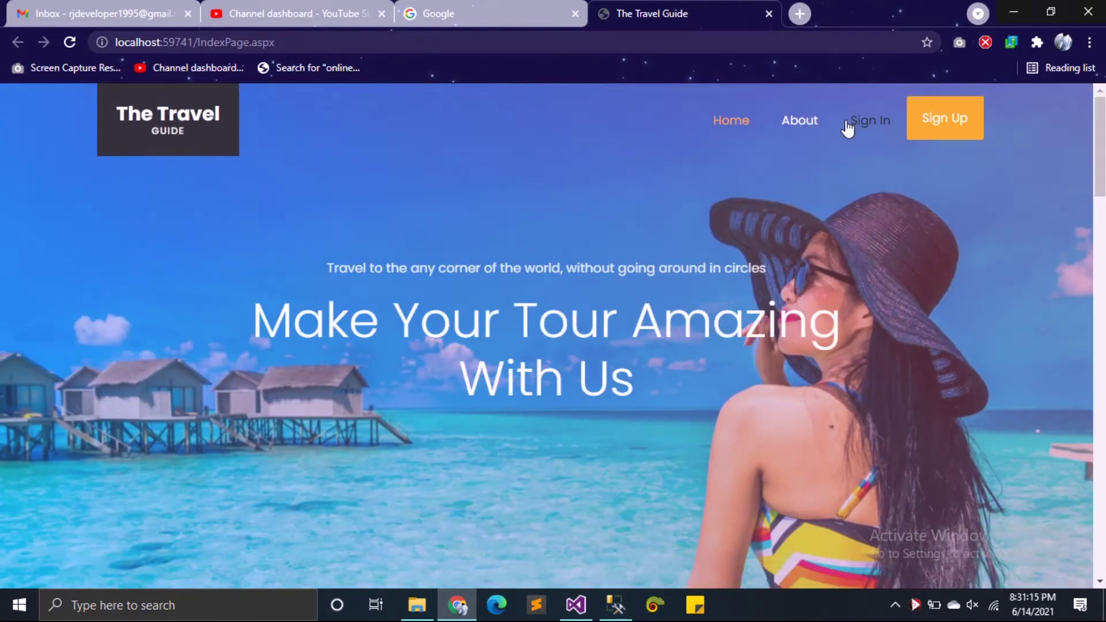
pyautogui.click(792, 138)
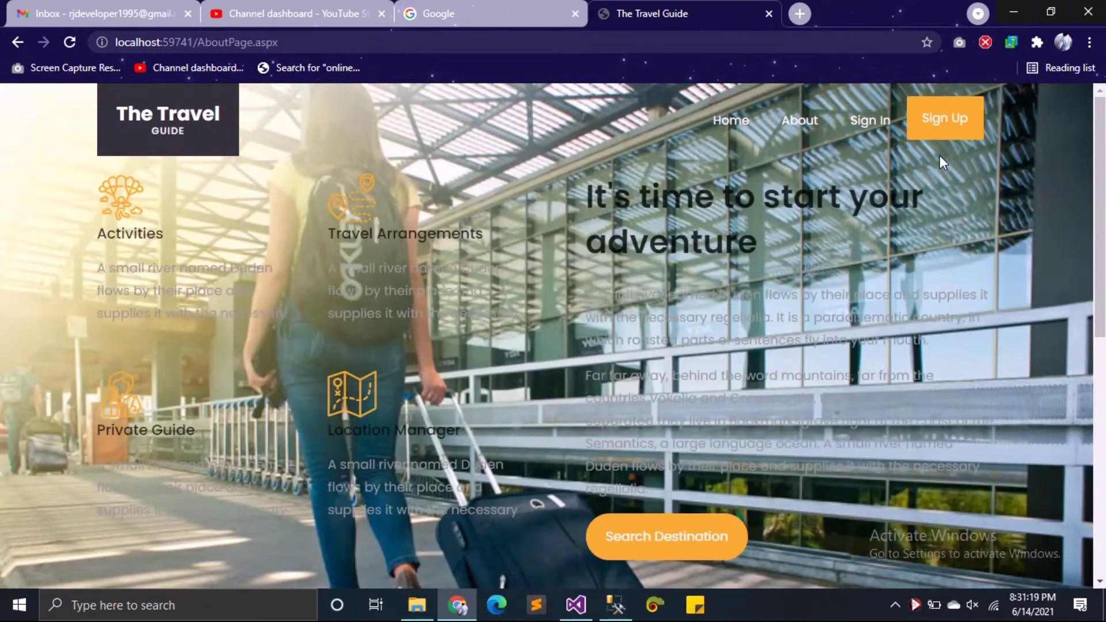
pyautogui.scroll(-10, 876, 283)
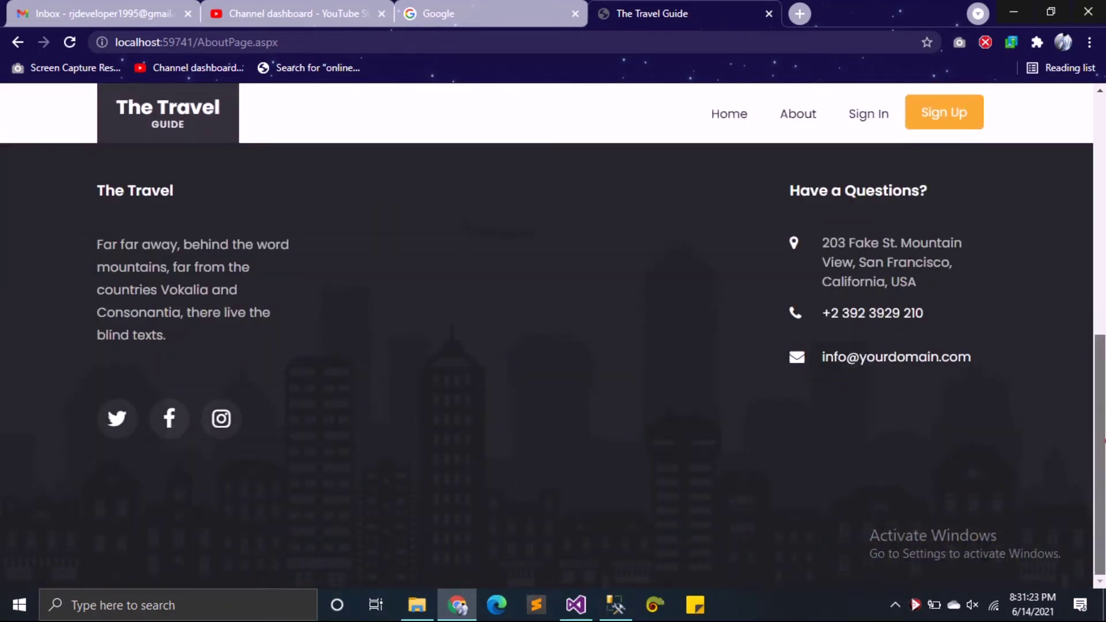
pyautogui.moveTo(1100, 455); pyautogui.dragTo(1099, 404)
pyautogui.scroll(10, 1035, 185)
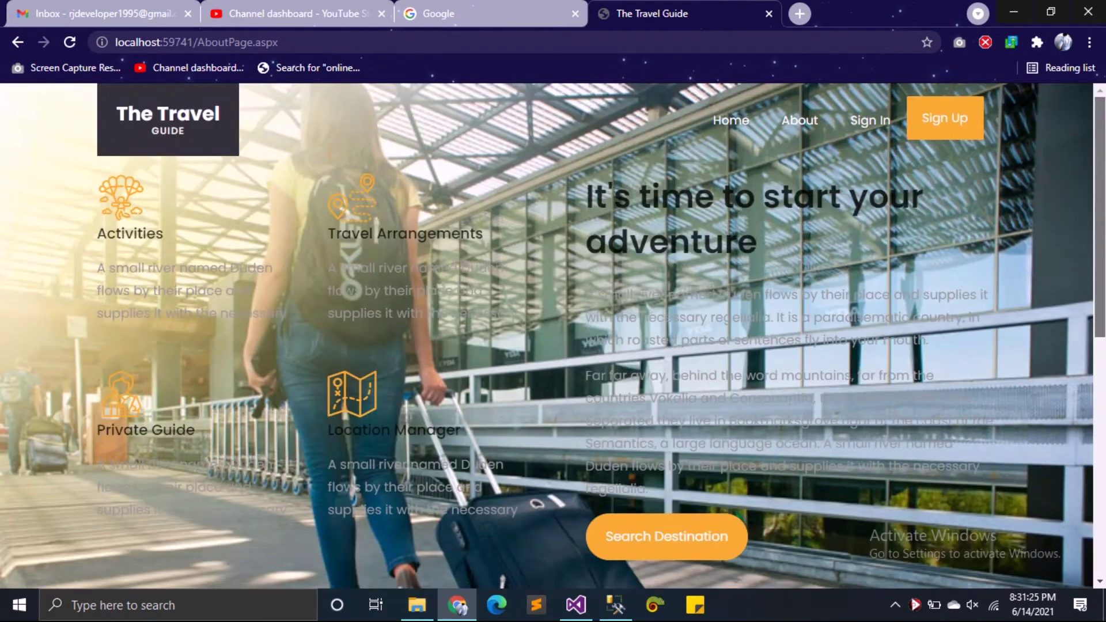
# Step: Look over the Sign In page, then go on to the Sign Up registration page
pyautogui.click(866, 128)
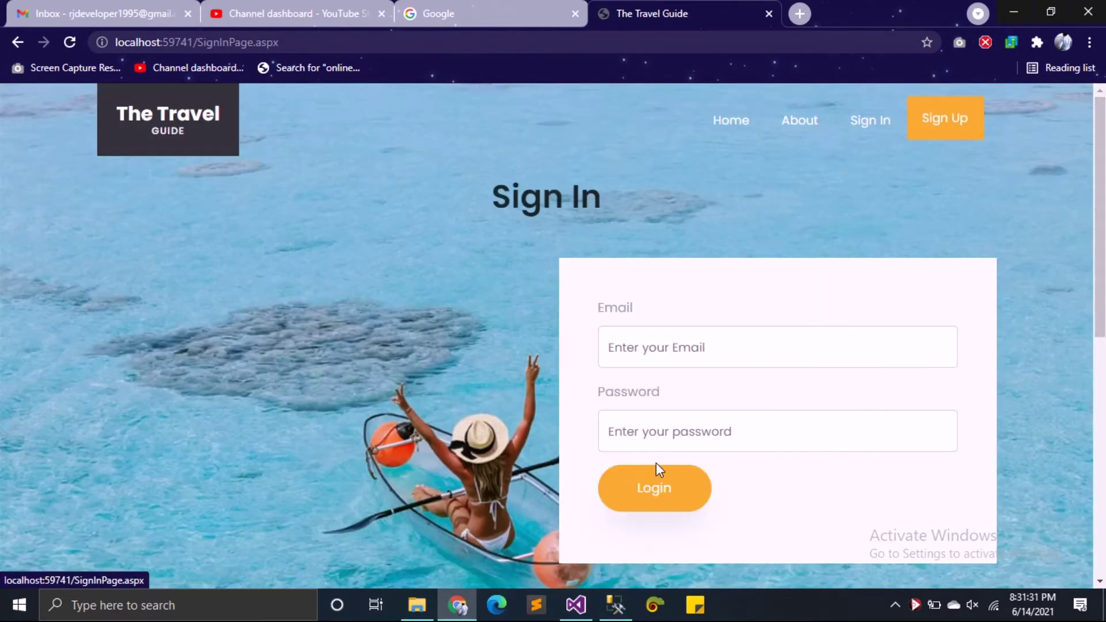
pyautogui.scroll(-3, 858, 324)
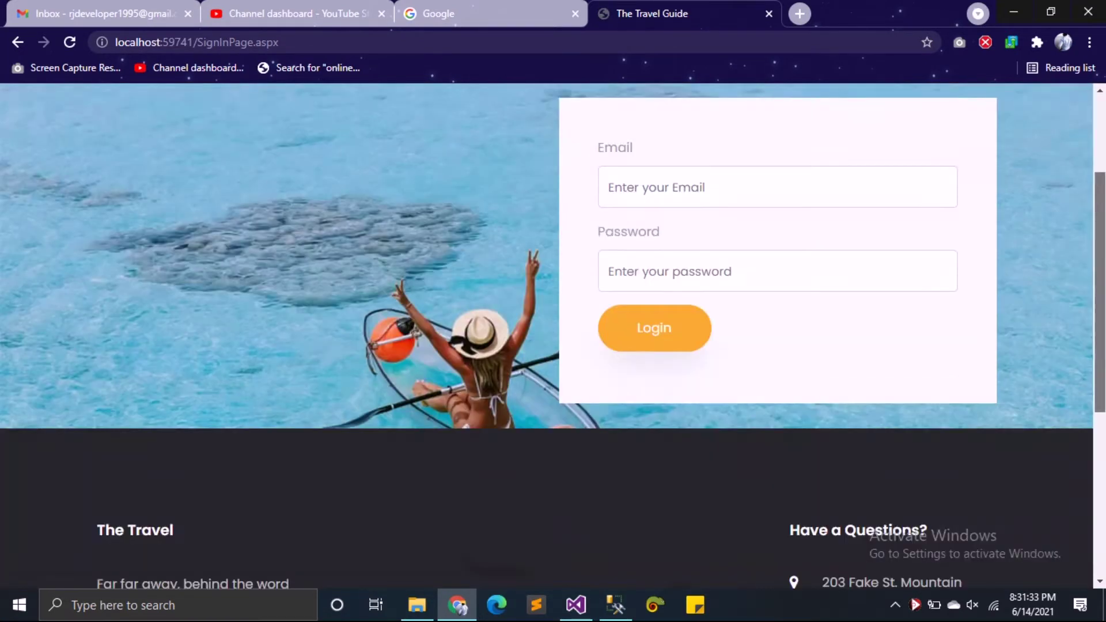
pyautogui.scroll(-5, 553, 322)
pyautogui.scroll(5, 553, 323)
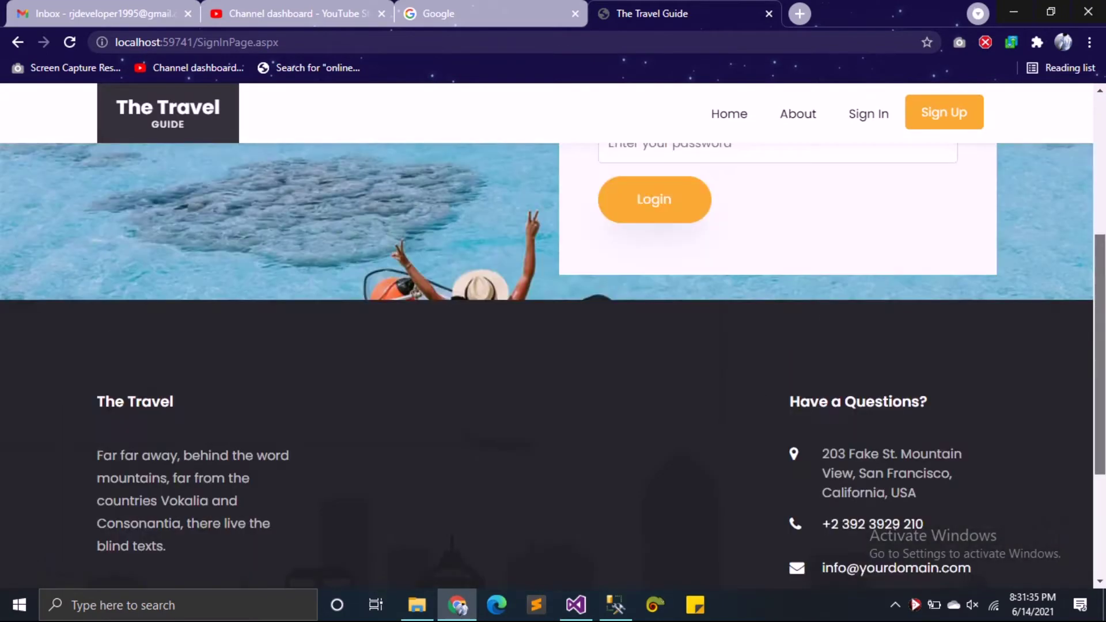
pyautogui.scroll(5, 1062, 144)
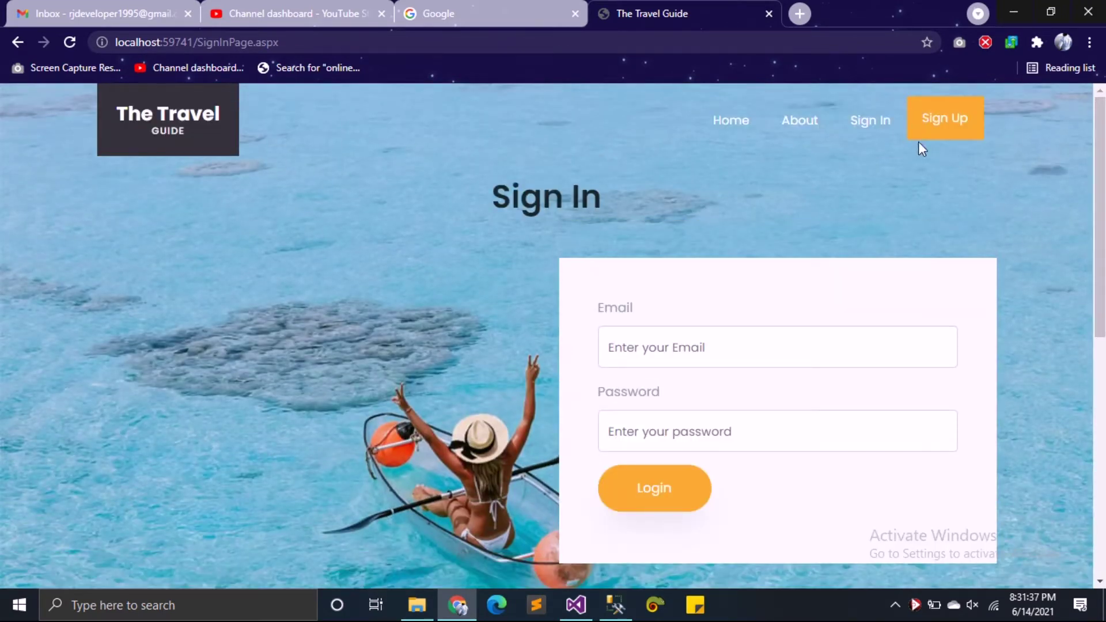
pyautogui.click(927, 124)
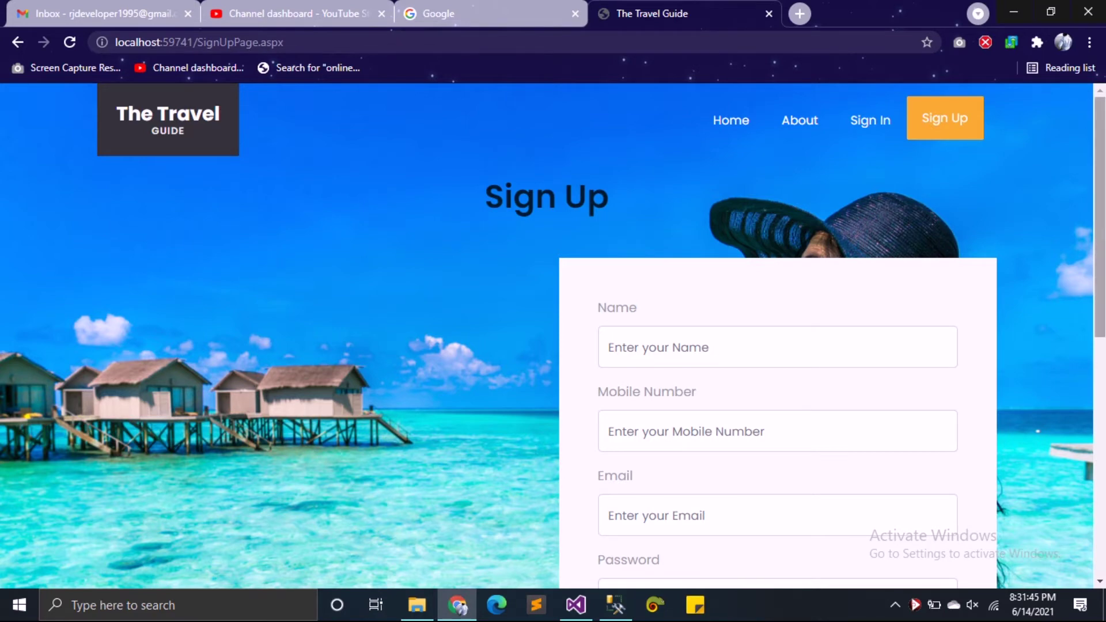
# Step: Submit the empty Sign Up form so all four fields show Required Field, then return to Sign In
pyautogui.scroll(-3, 929, 125)
pyautogui.click(646, 499)
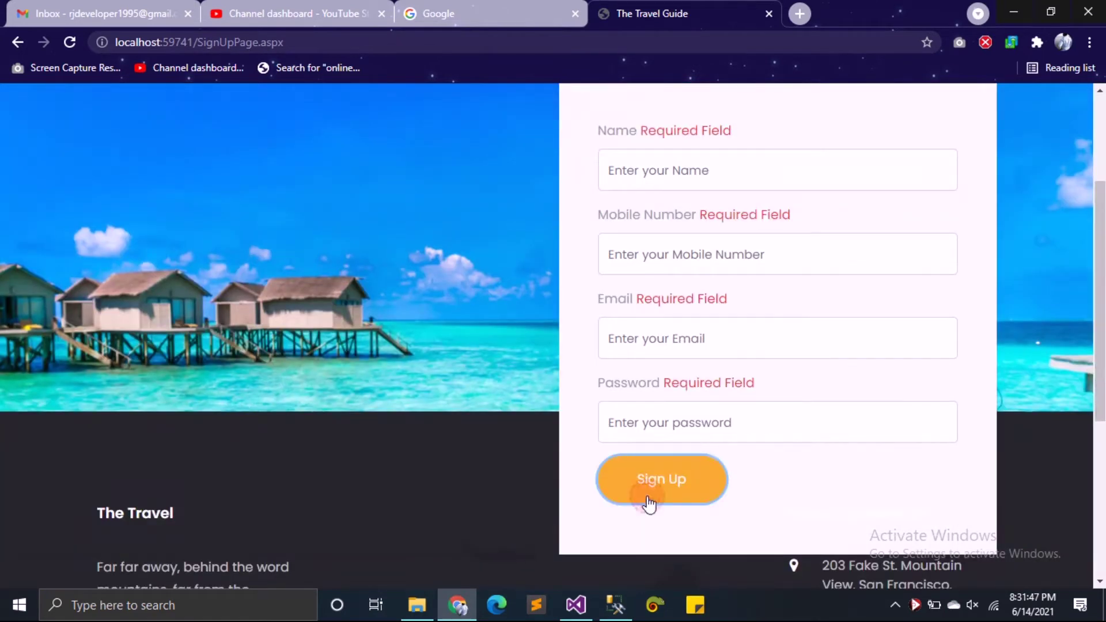
pyautogui.scroll(-4, 1103, 483)
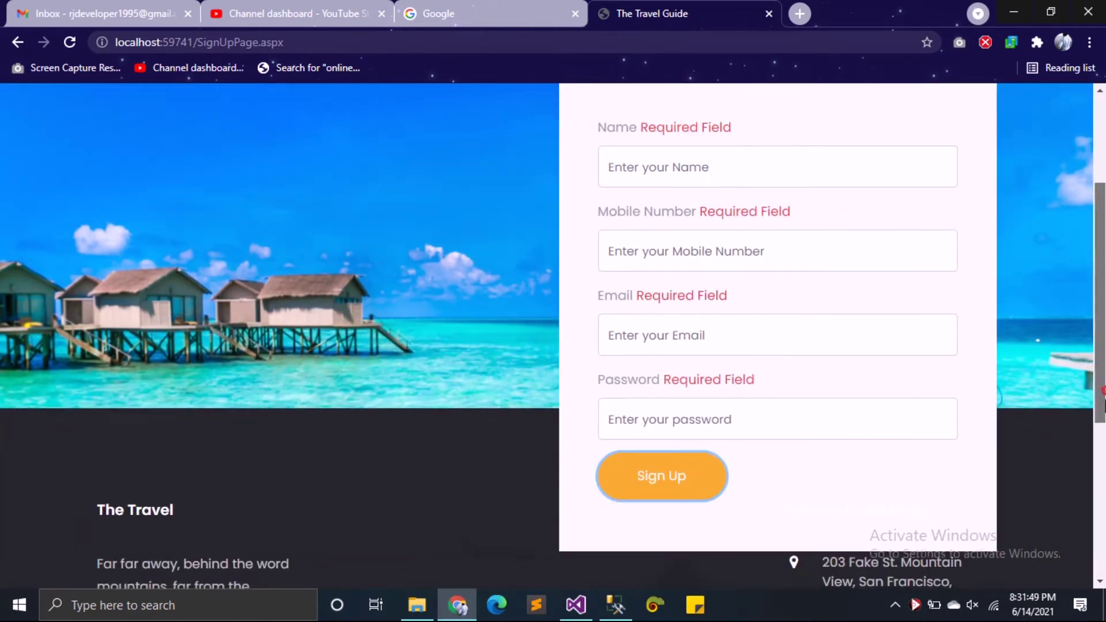
pyautogui.scroll(7, 1103, 483)
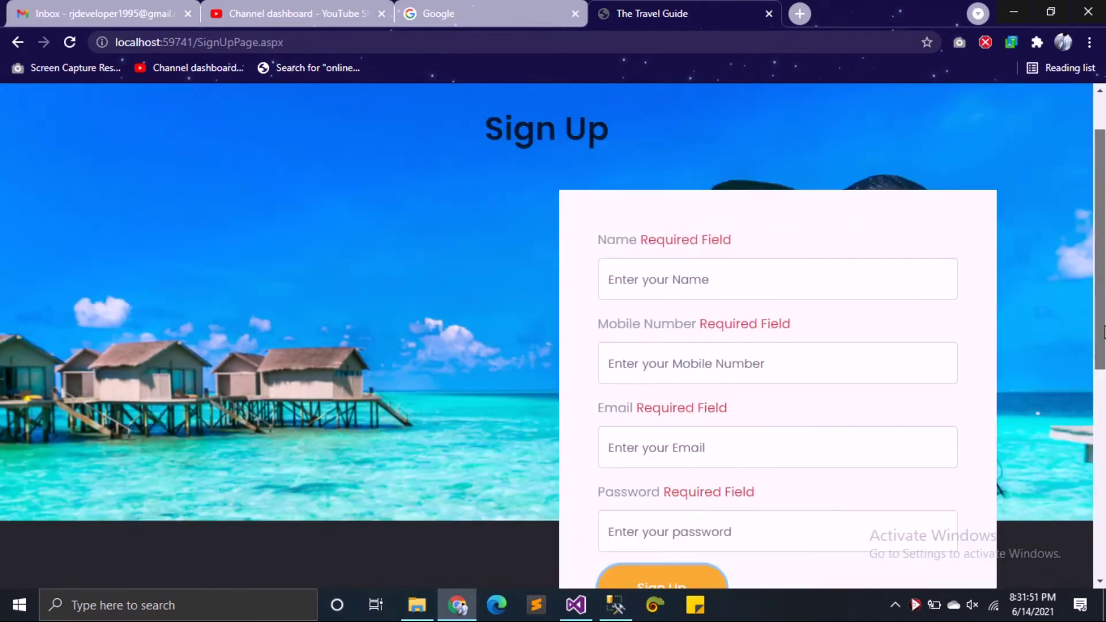
pyautogui.click(877, 138)
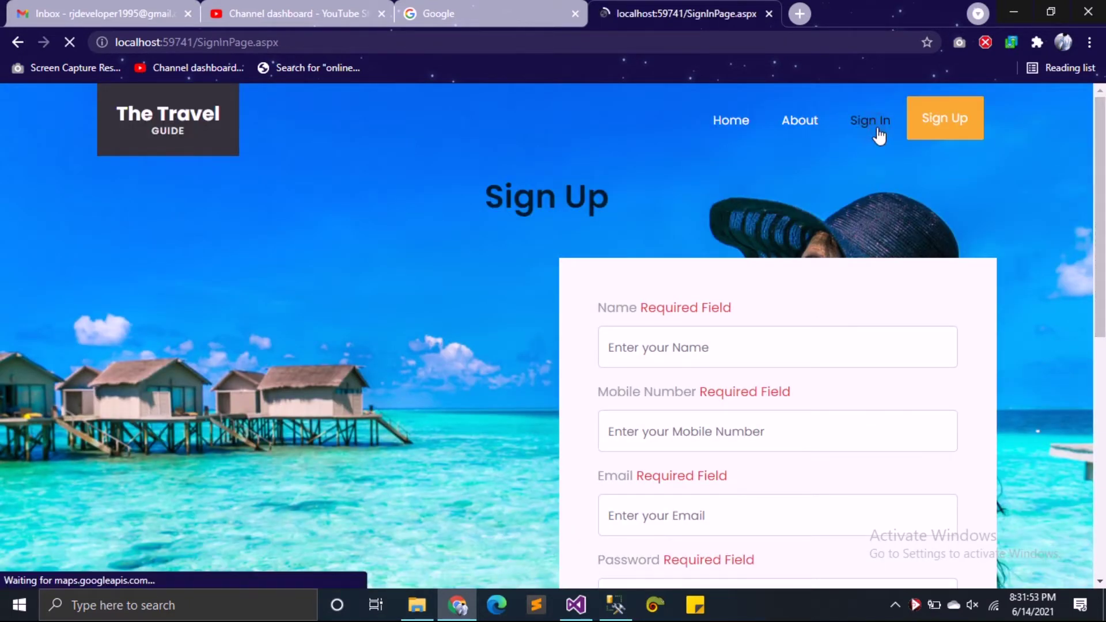
# Step: Try logging in with empty credentials and dismiss the invalid login alert
pyautogui.scroll(-8, 547, 336)
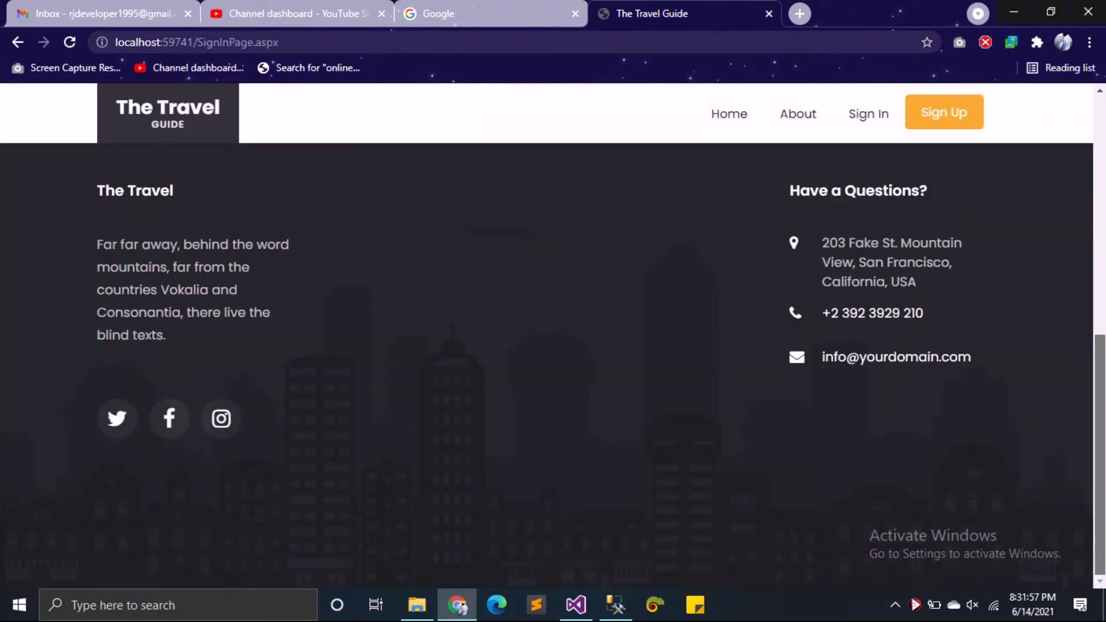
pyautogui.scroll(7, 611, 518)
pyautogui.click(651, 461)
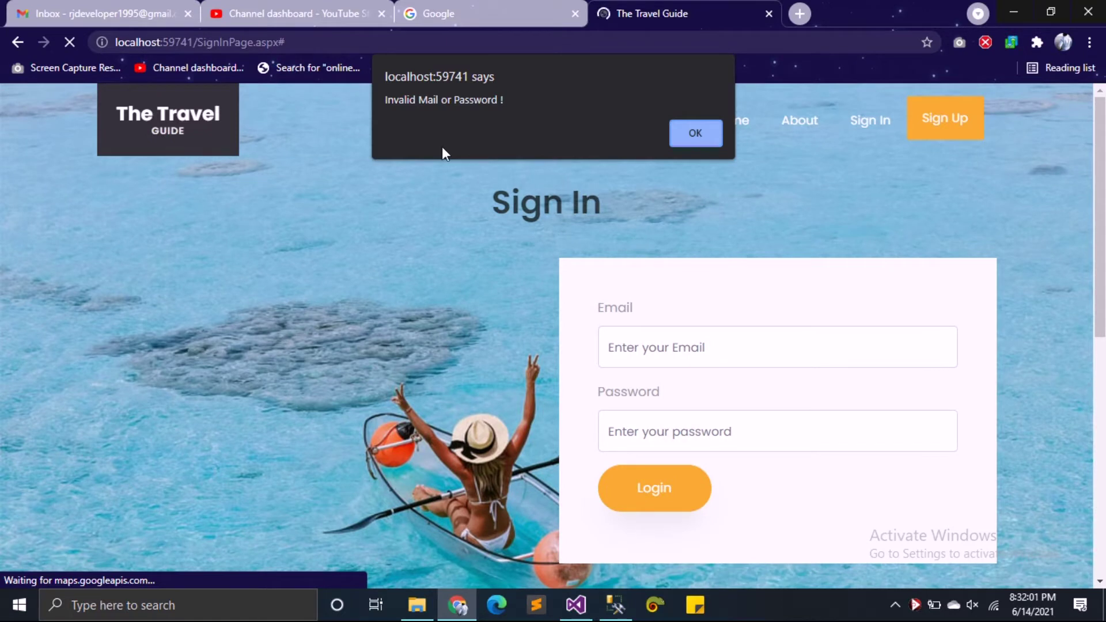
pyautogui.click(703, 143)
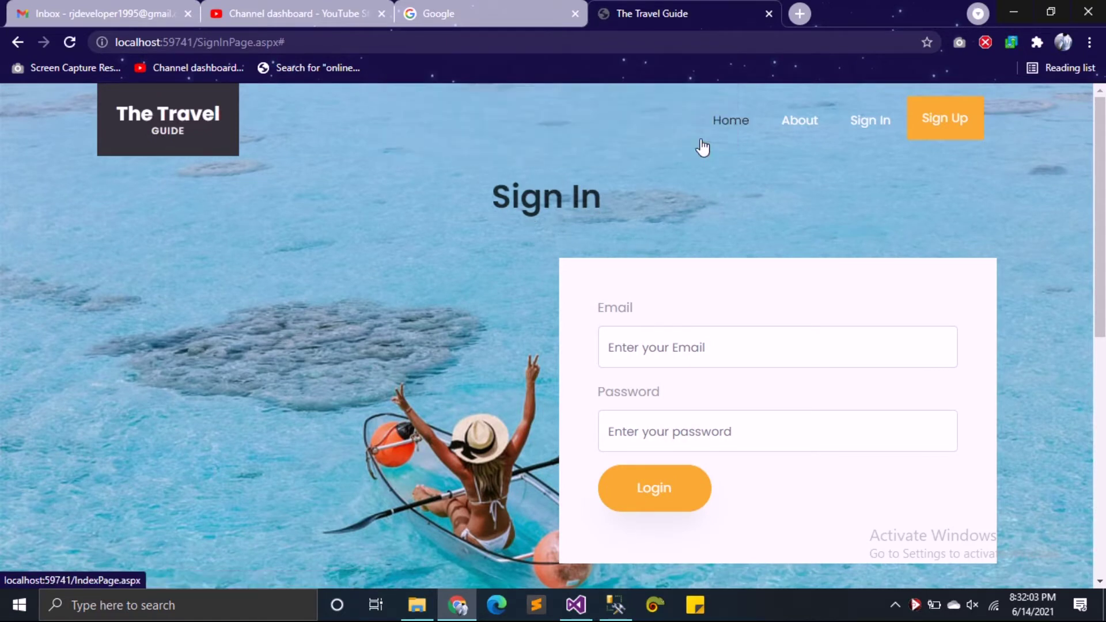
# Step: Log in with the saved admin email and the account password, declining to save the password
pyautogui.click(665, 360)
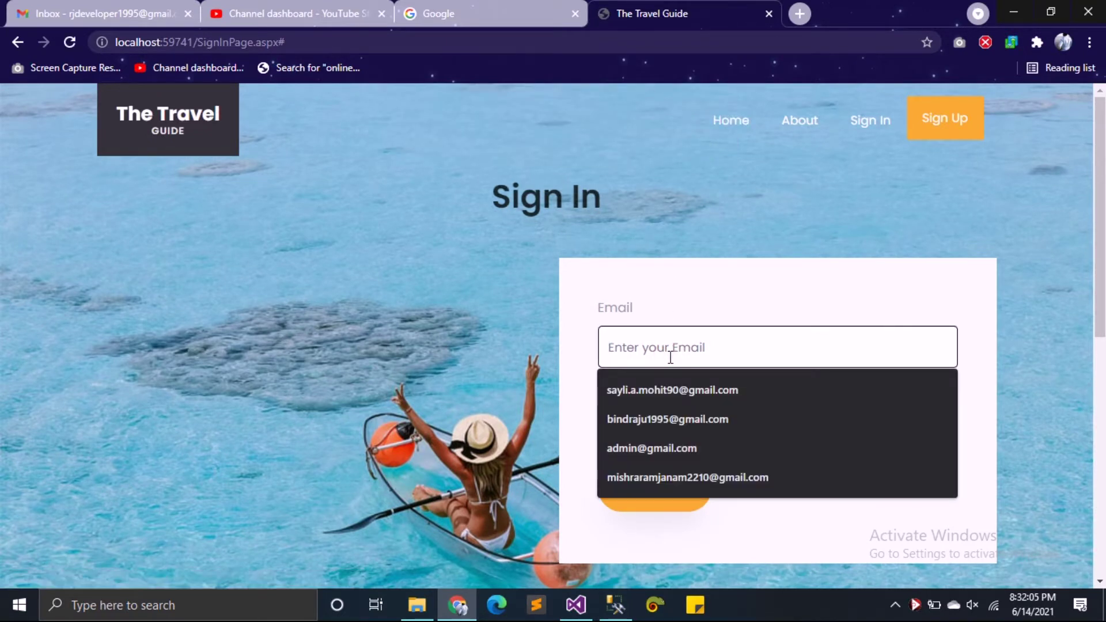
pyautogui.click(648, 477)
pyautogui.click(653, 432)
pyautogui.write('123')
pyautogui.click(656, 499)
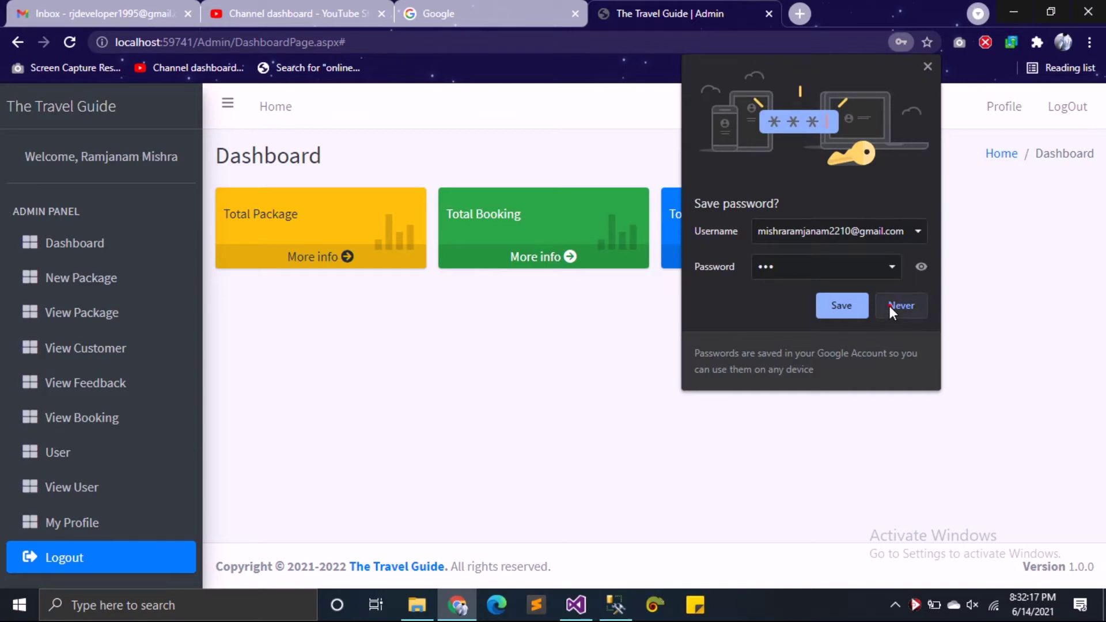
pyautogui.click(890, 305)
# Step: Start a new package and enter PARIS as its place name
pyautogui.click(95, 280)
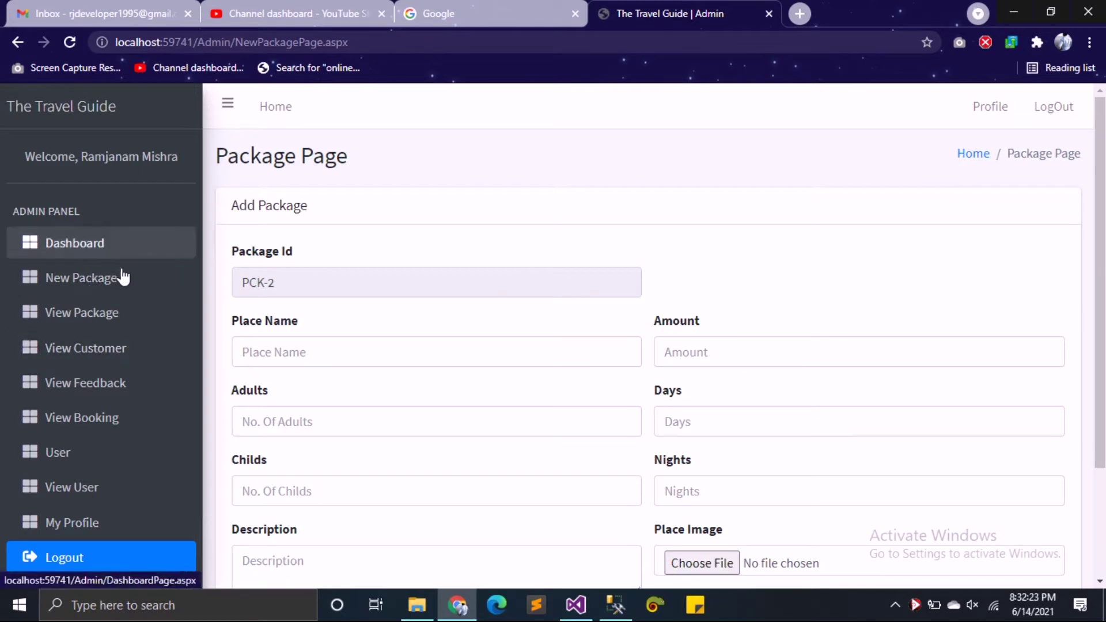
pyautogui.scroll(-1, 1104, 225)
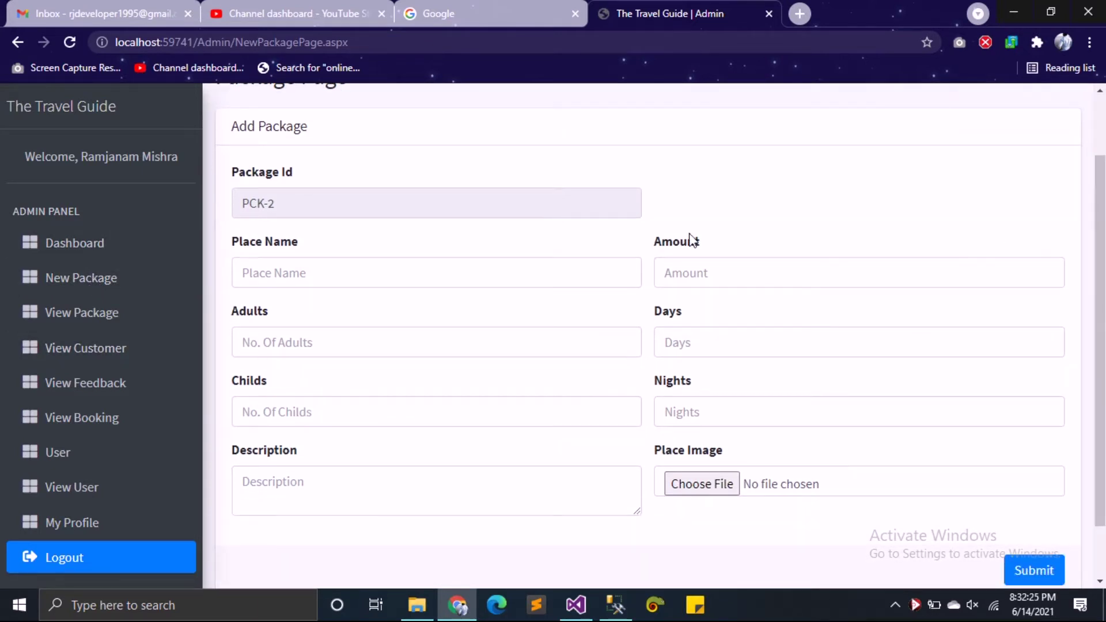
pyautogui.click(343, 271)
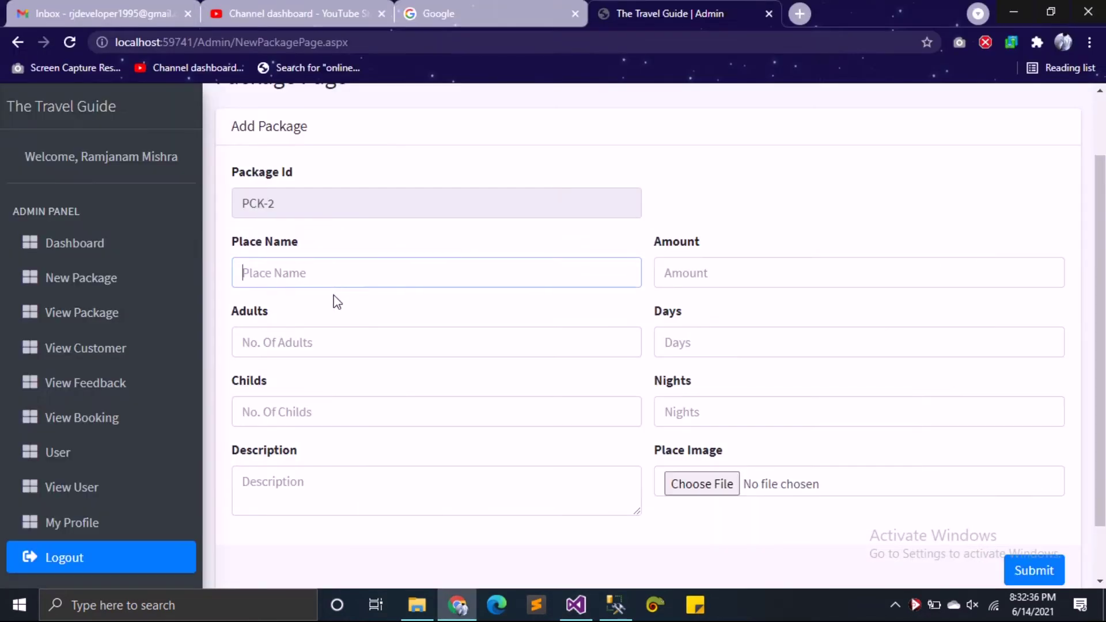
pyautogui.scroll(-1, 322, 314)
pyautogui.scroll(-1, 311, 325)
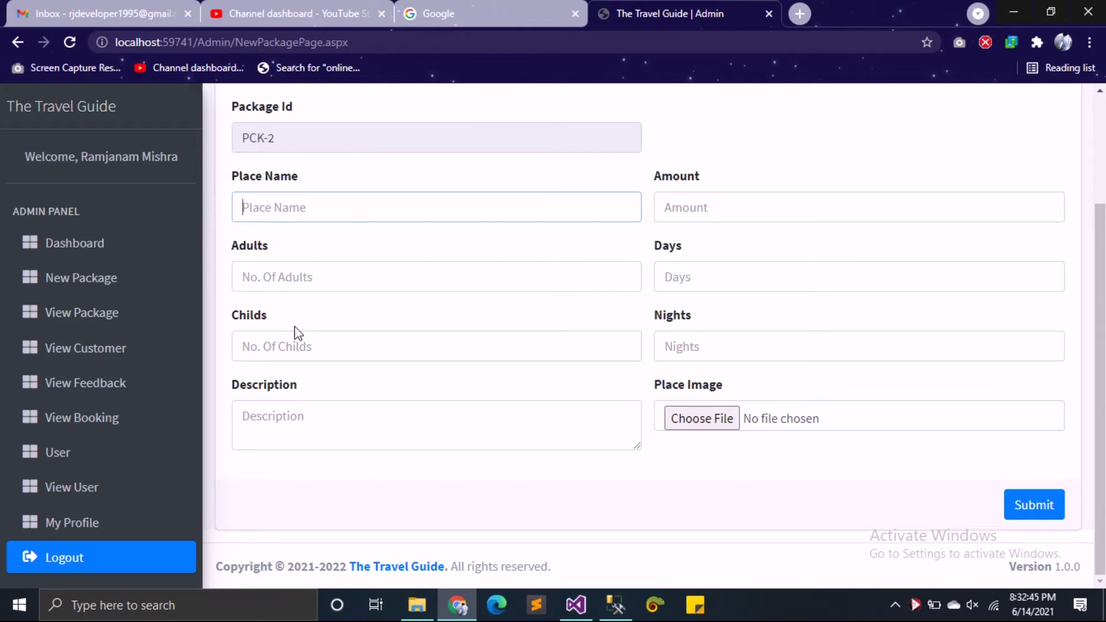
pyautogui.write('PARIS')
# Step: Set the package's Adults and Childs to 2 each
pyautogui.press('Tab')
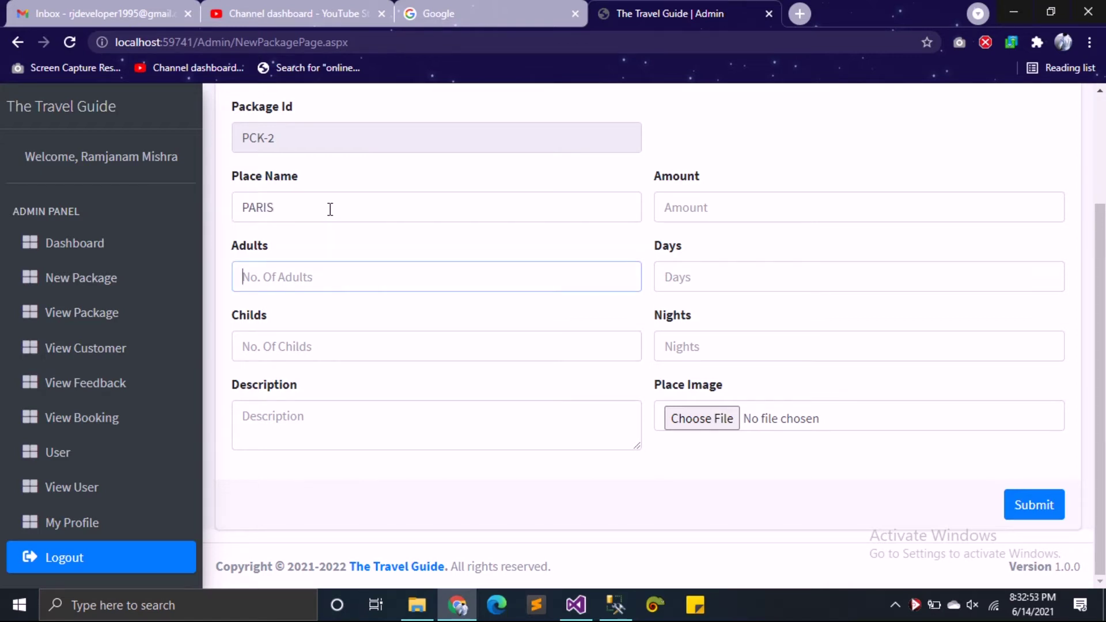
pyautogui.write('3')
pyautogui.press('Tab')
pyautogui.write('2')
pyautogui.hotkey('shift', 'Tab')
pyautogui.write('2')
pyautogui.press('Tab')
pyautogui.press('Tab')
# Step: Copy PARIS into the search box on the Google tab
pyautogui.doubleClick(284, 207)
pyautogui.hotkey('ctrl', 'c')
pyautogui.click(458, 12)
pyautogui.hotkey('ctrl', 'v')
# Step: Search Google for PARIS, copy the knowledge-panel description, and return to the package's Description field
pyautogui.press('Return')
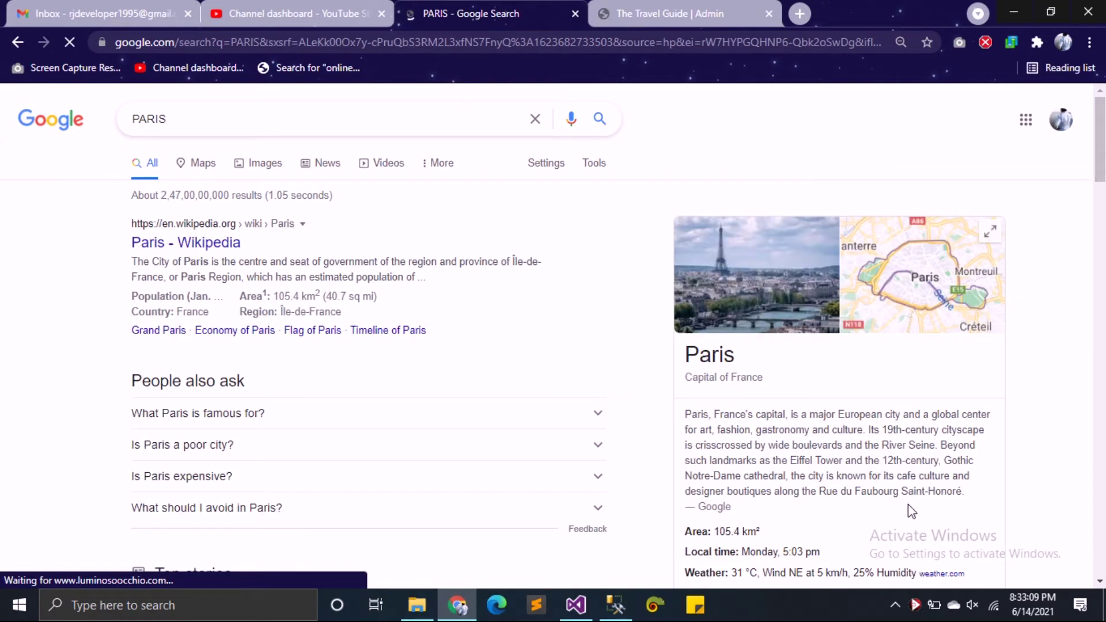
pyautogui.moveTo(964, 491); pyautogui.dragTo(693, 414)
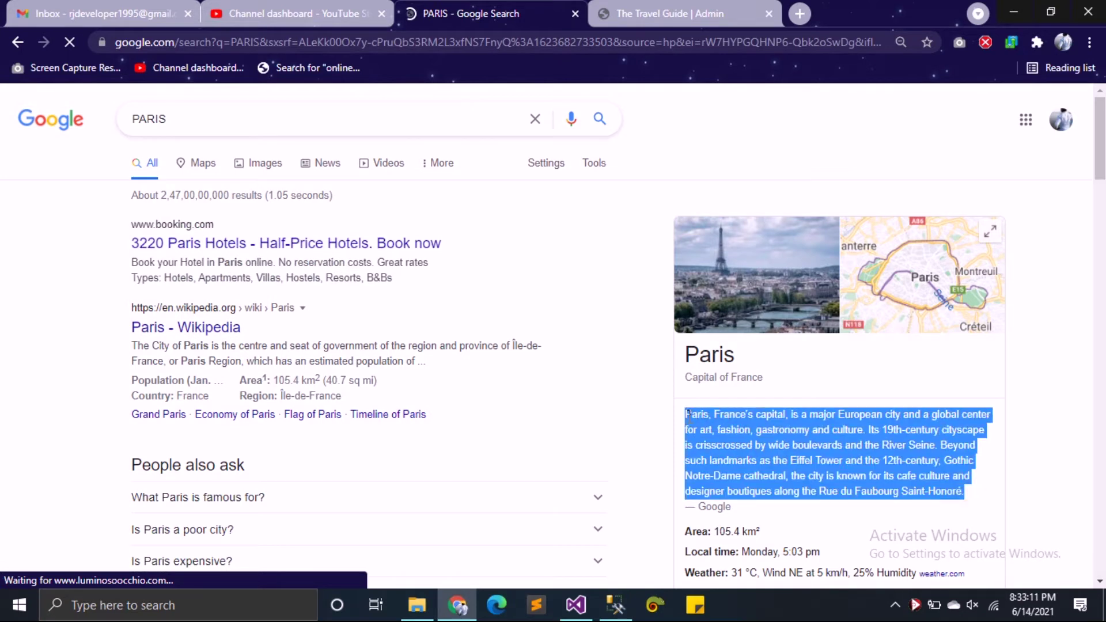
pyautogui.click(668, 13)
pyautogui.click(490, 425)
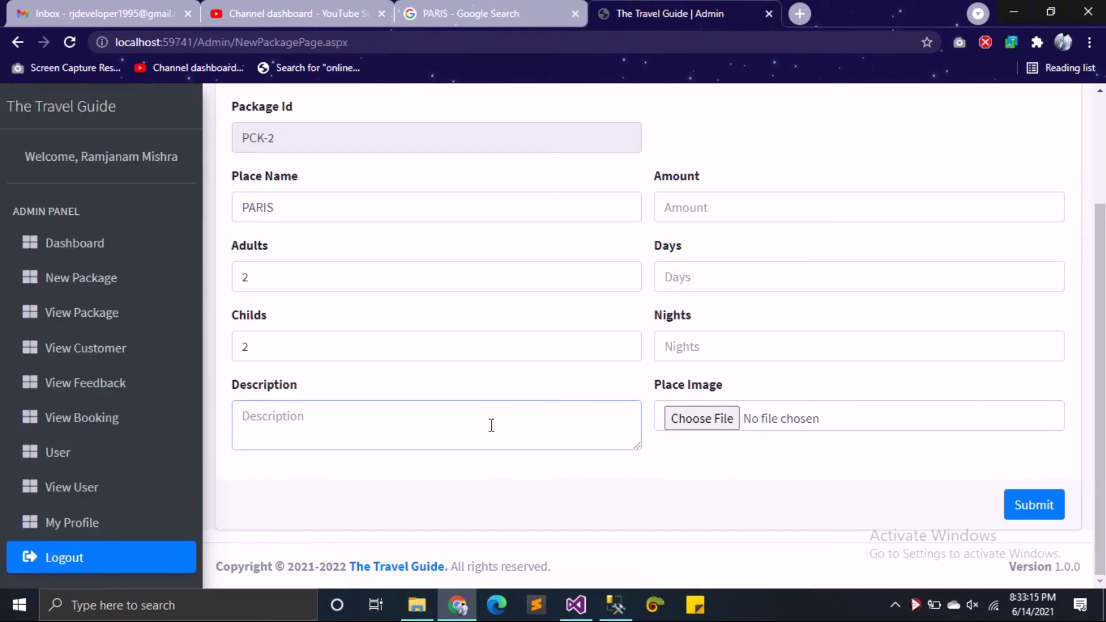
# Step: Launch Notepad and paste the copied Paris description into it
pyautogui.press('super+r')
pyautogui.write('not')
pyautogui.press('Down')
pyautogui.press('Return')
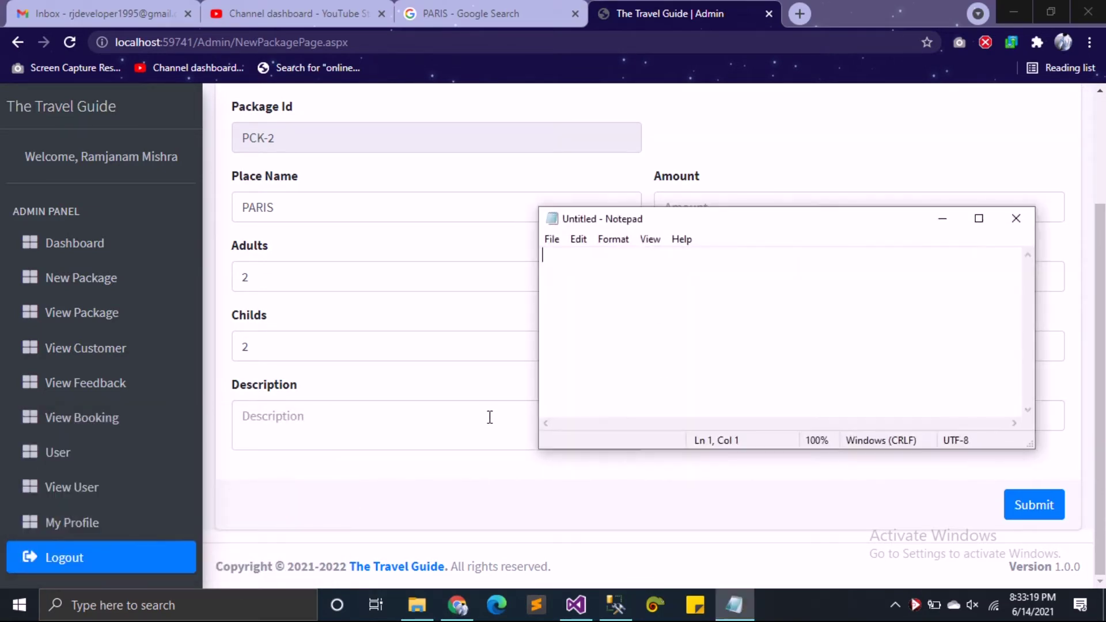
pyautogui.hotkey('ctrl', 'v')
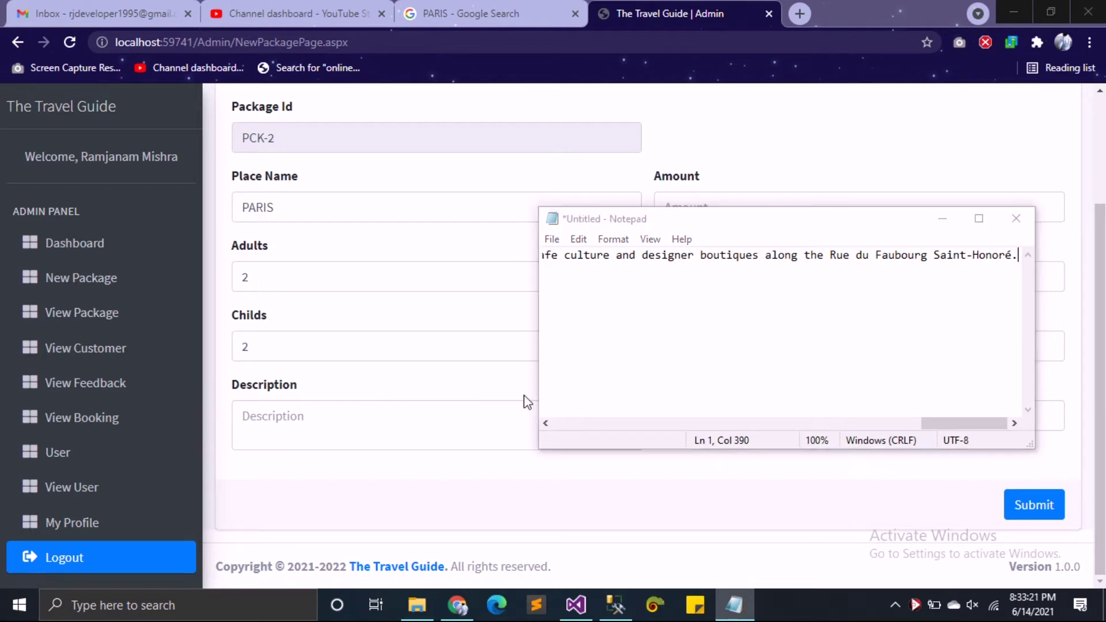
# Step: Set up Find and Replace to search for the apostrophe character
pyautogui.hotkey('ctrl', 'h')
pyautogui.press('BackSpace')
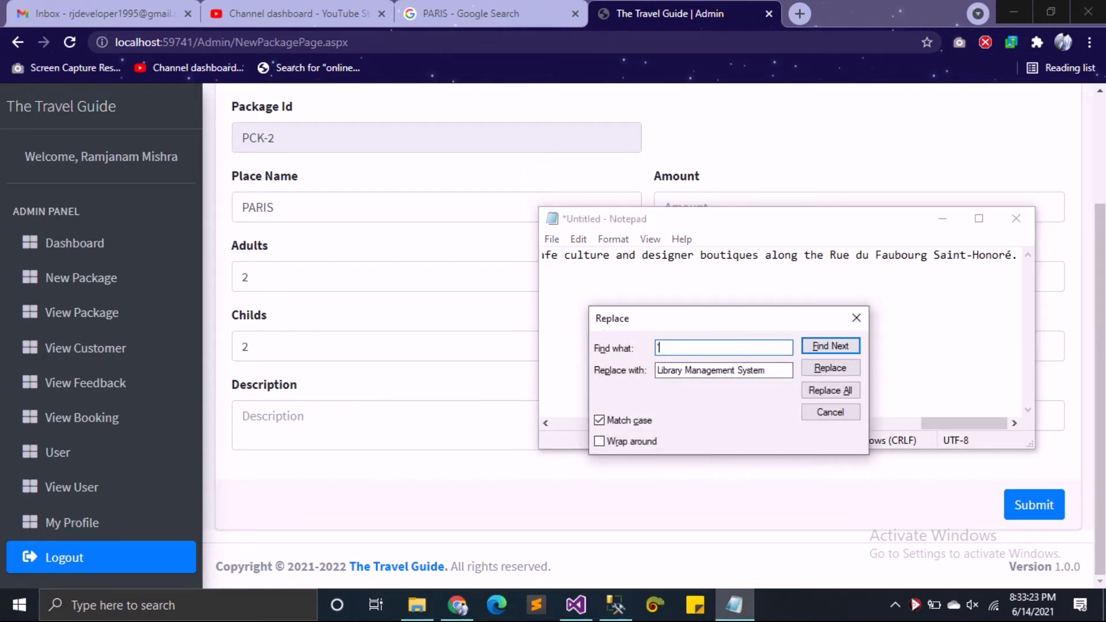
pyautogui.write("'")
pyautogui.press('Tab')
pyautogui.press('Return')
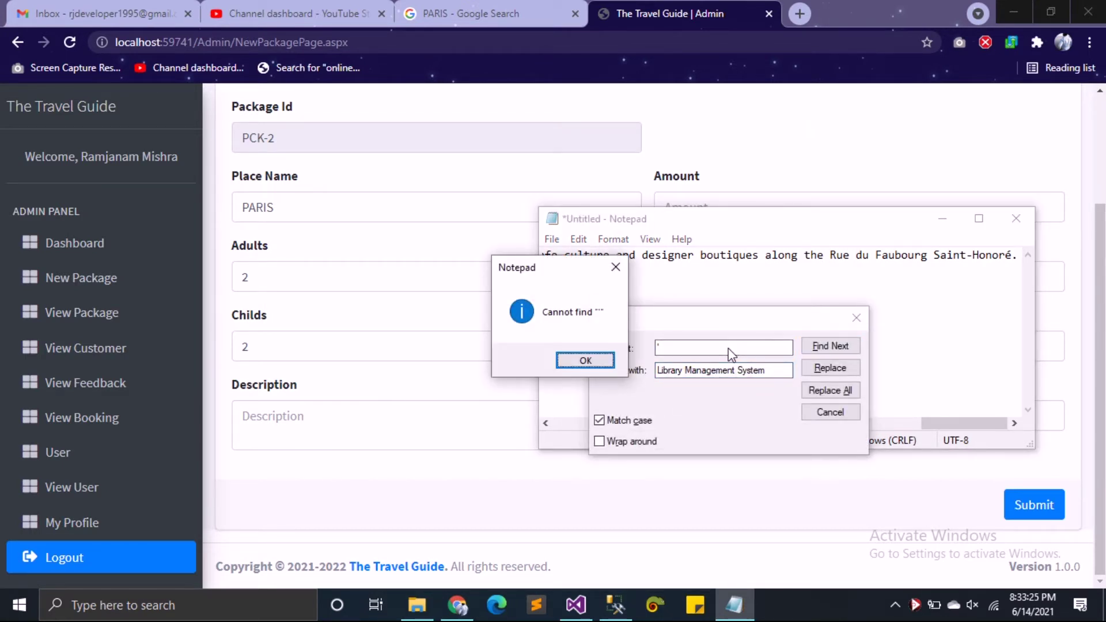
pyautogui.click(586, 359)
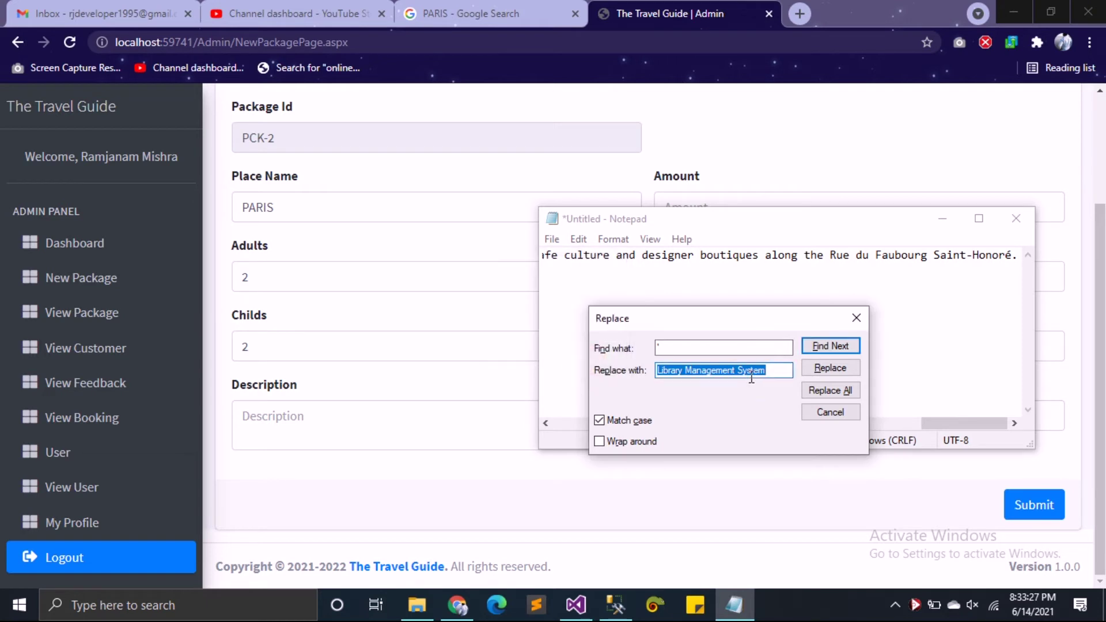
pyautogui.press('Return')
pyautogui.press('Return')
# Step: Replace every apostrophe with nothing and copy the cleaned description
pyautogui.moveTo(684, 372); pyautogui.dragTo(743, 373)
pyautogui.press('BackSpace')
pyautogui.press('Delete')
pyautogui.press('Delete')
pyautogui.press('Delete')
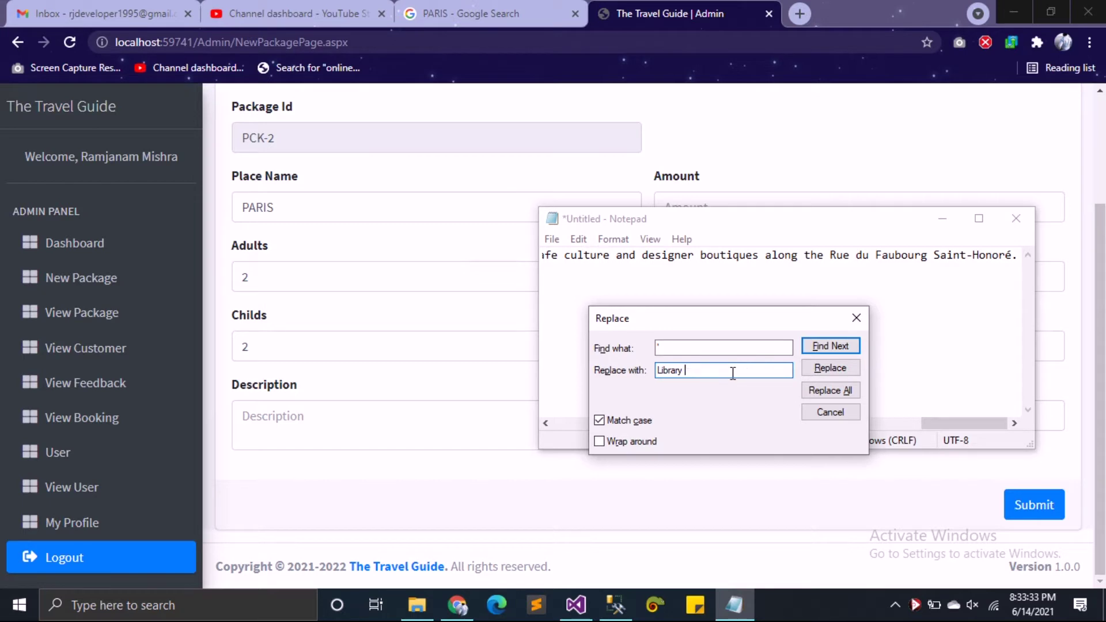
pyautogui.hotkey('ctrl', 'a')
pyautogui.press('BackSpace')
pyautogui.click(829, 390)
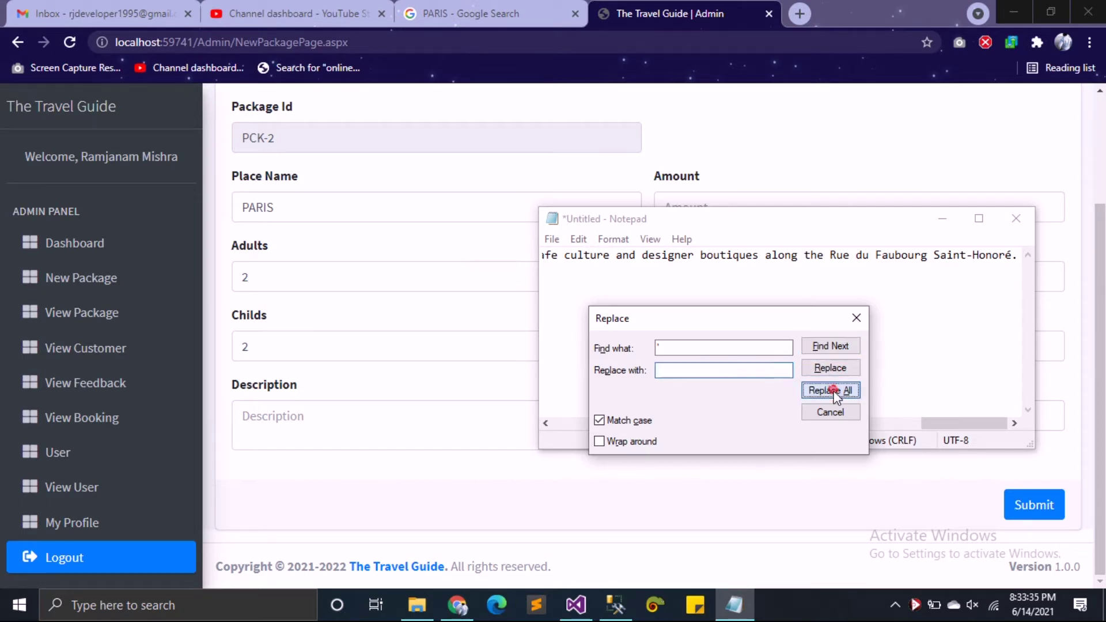
pyautogui.click(856, 318)
pyautogui.hotkey('ctrl', 'a')
pyautogui.hotkey('ctrl', 'c')
pyautogui.click(370, 429)
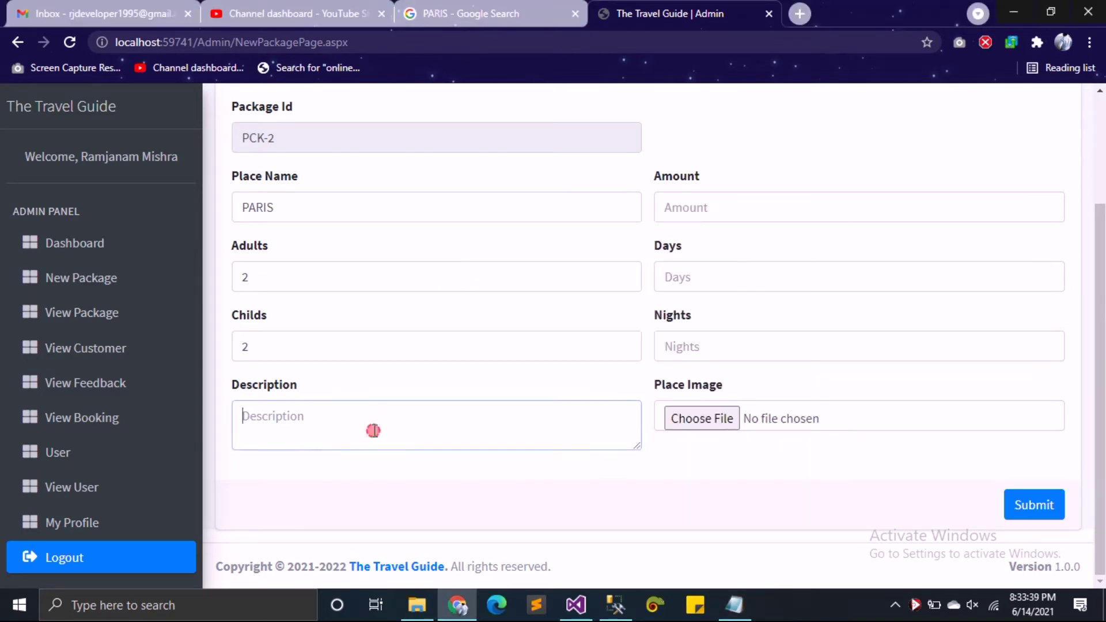
# Step: Paste the cleaned Paris description and set the amount to 300500
pyautogui.hotkey('ctrl', 'v')
pyautogui.scroll(1, 470, 437)
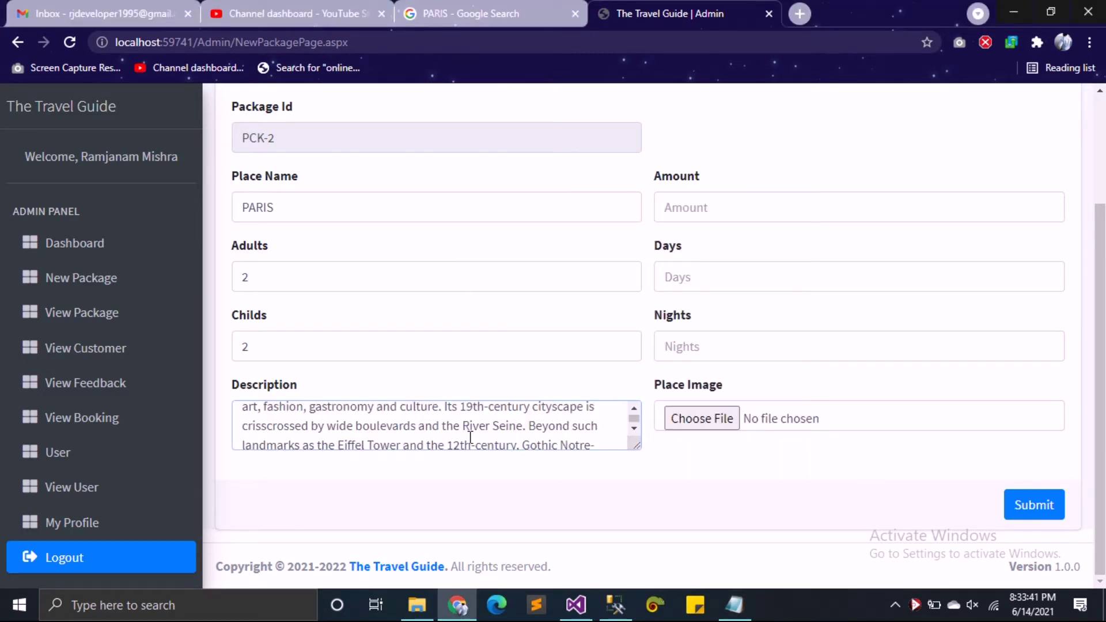
pyautogui.scroll(-1, 470, 436)
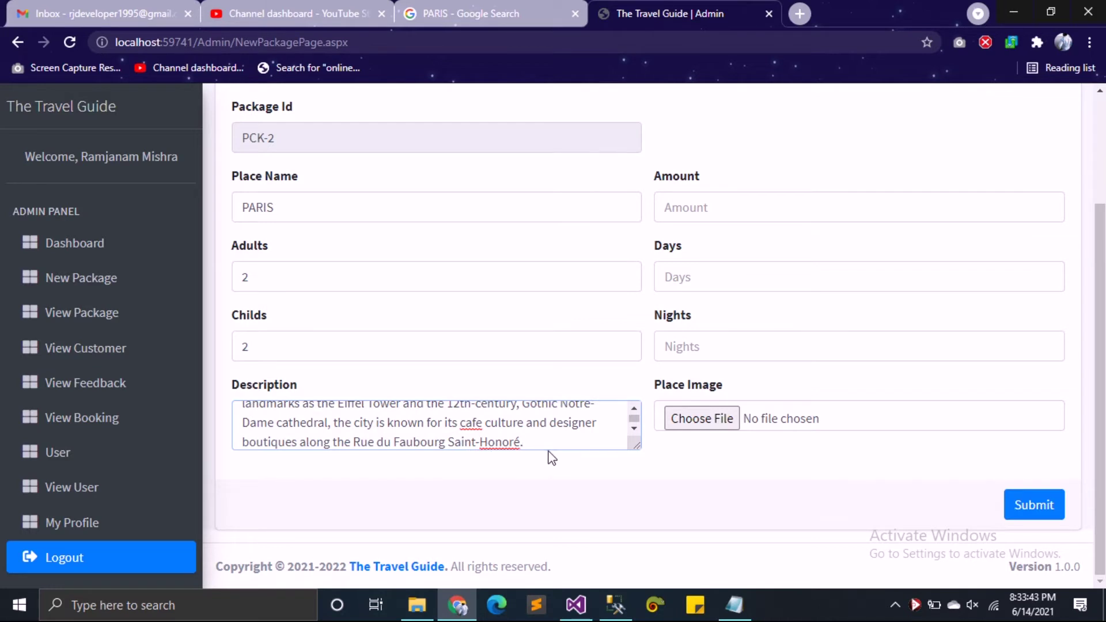
pyautogui.scroll(6, 562, 439)
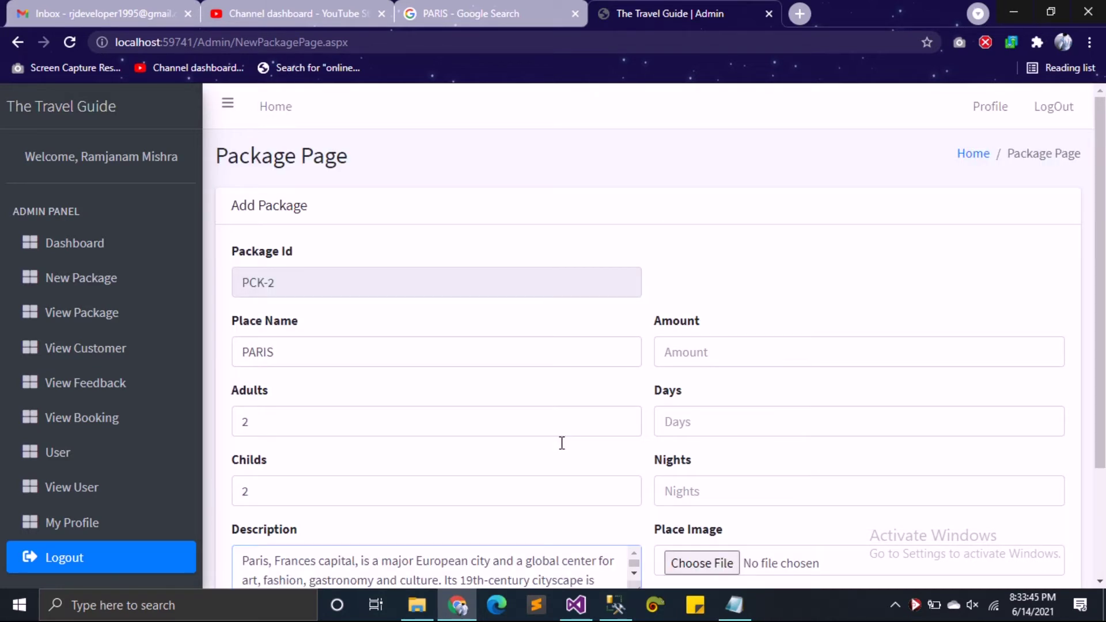
pyautogui.click(720, 358)
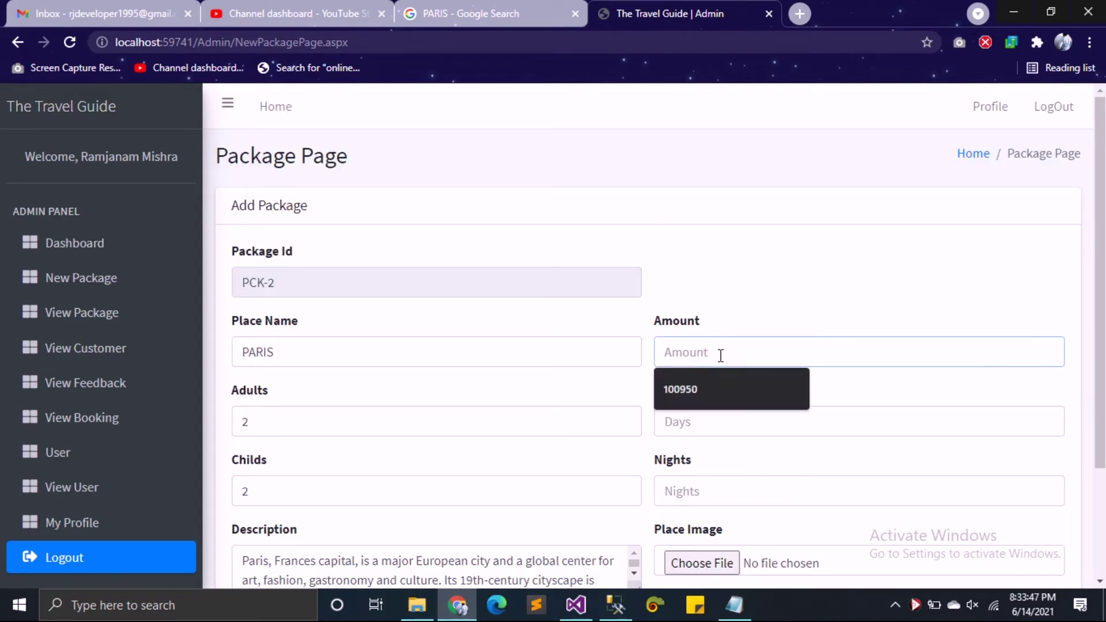
pyautogui.write('300050')
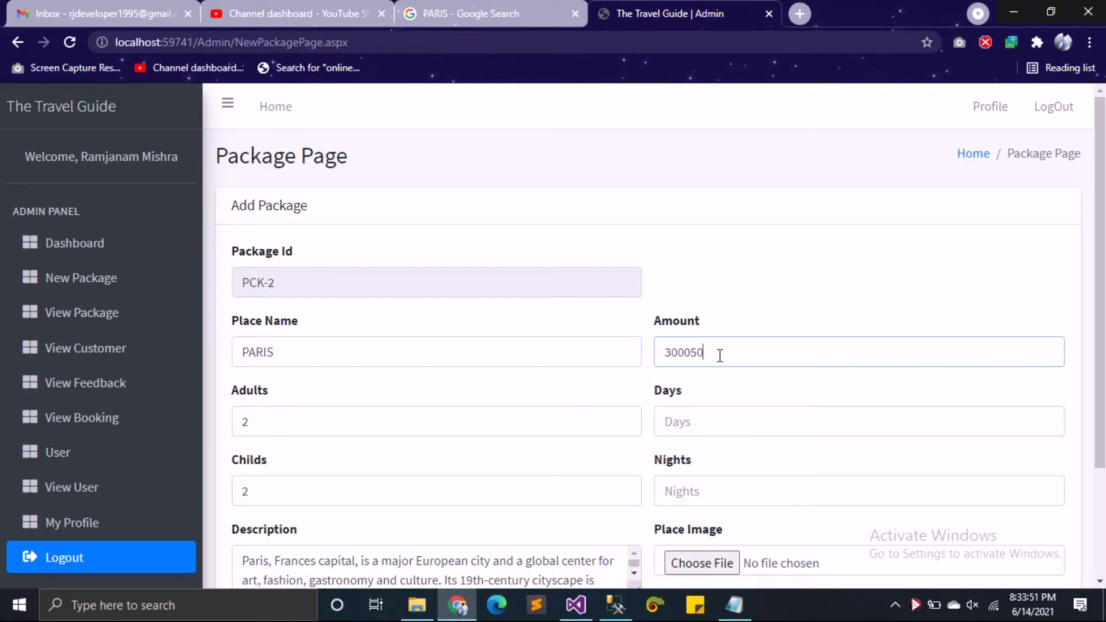
pyautogui.write('0')
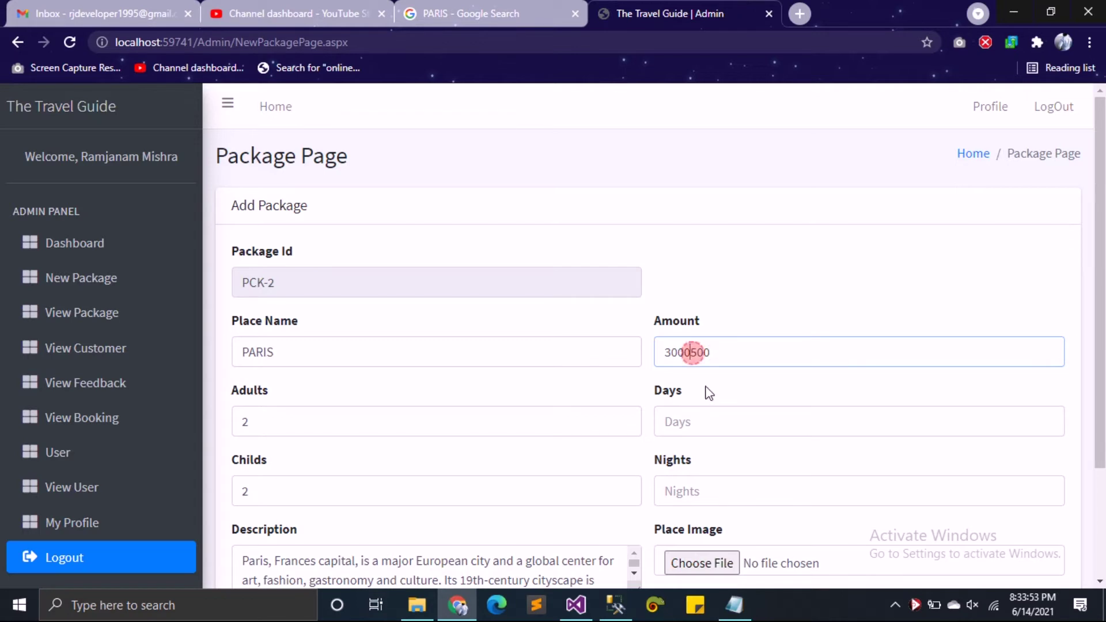
pyautogui.press('Left')
pyautogui.press('Left')
pyautogui.press('Left')
pyautogui.press('BackSpace')
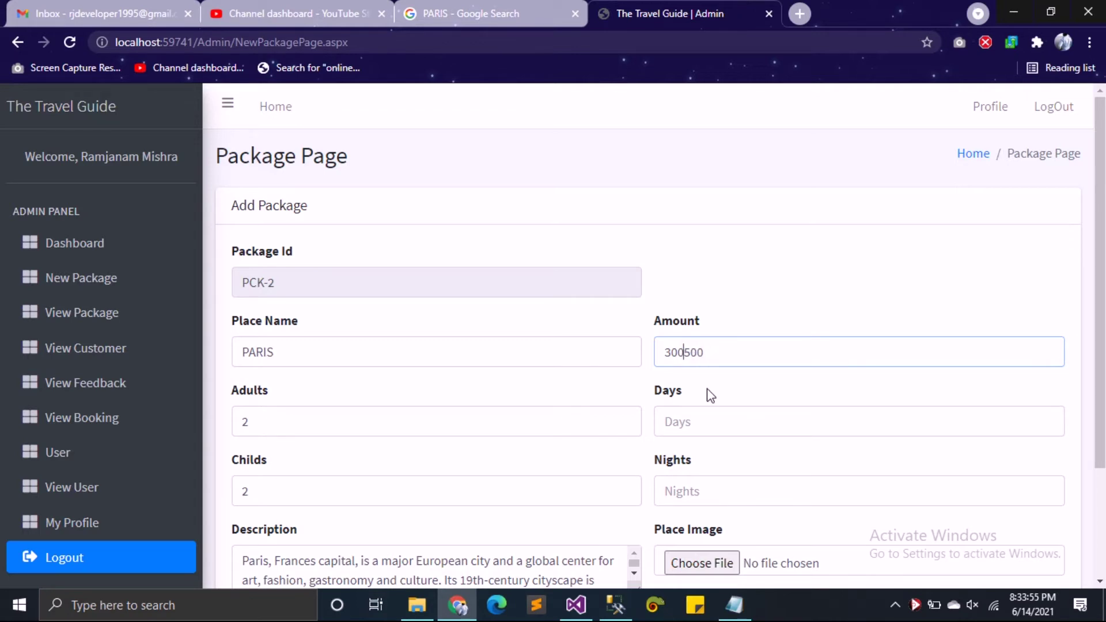
# Step: Choose 4 days and 5 nights for the PARIS package
pyautogui.click(699, 422)
pyautogui.click(700, 461)
pyautogui.click(703, 494)
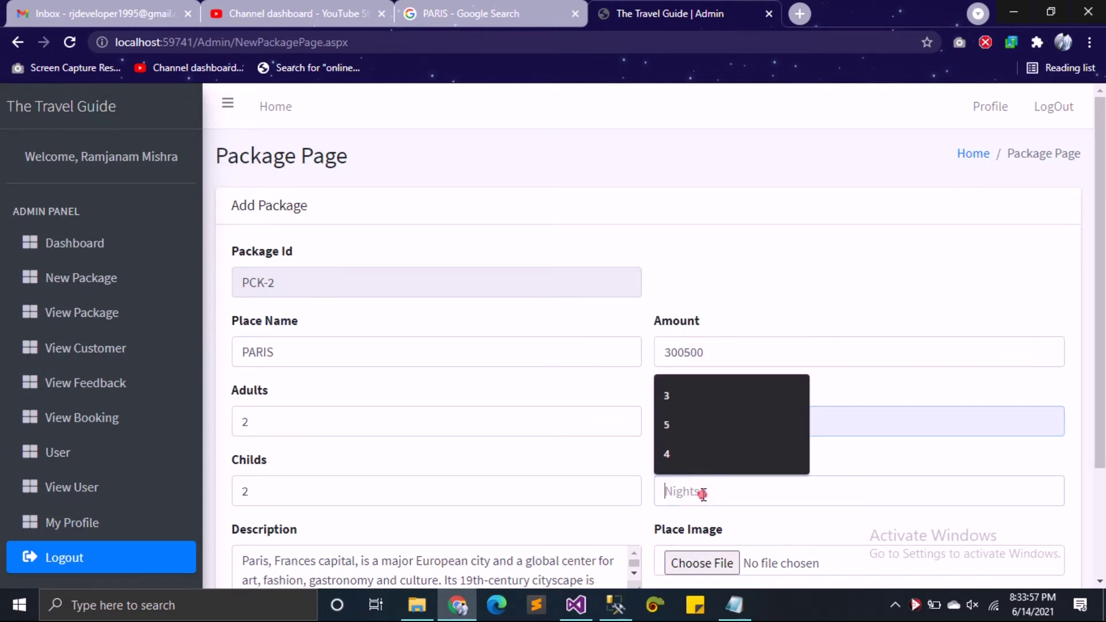
pyautogui.click(675, 419)
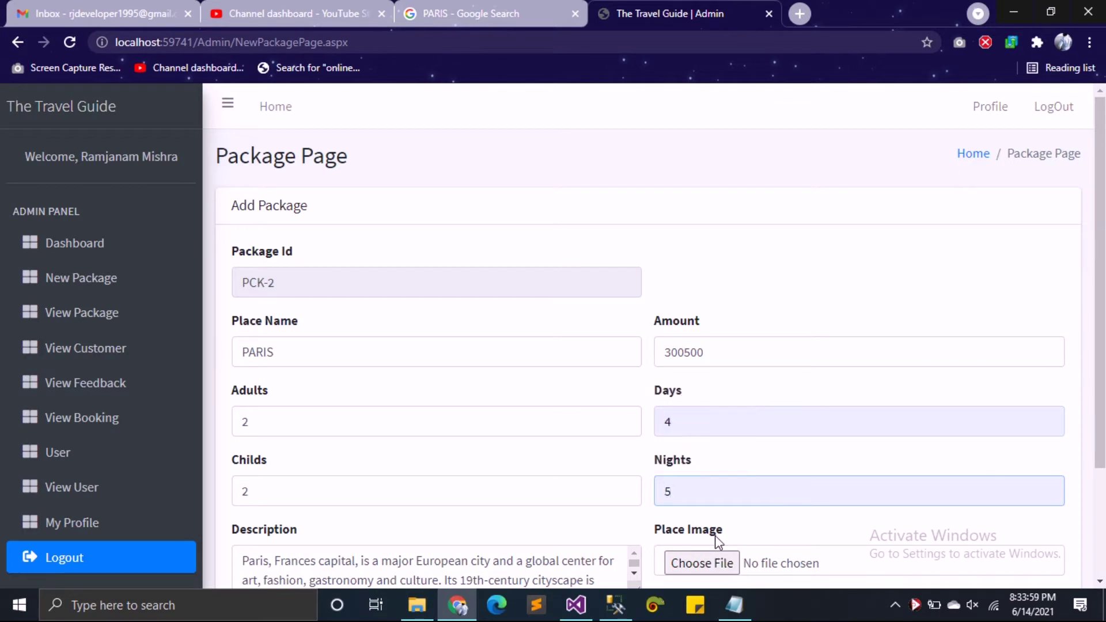
pyautogui.click(699, 562)
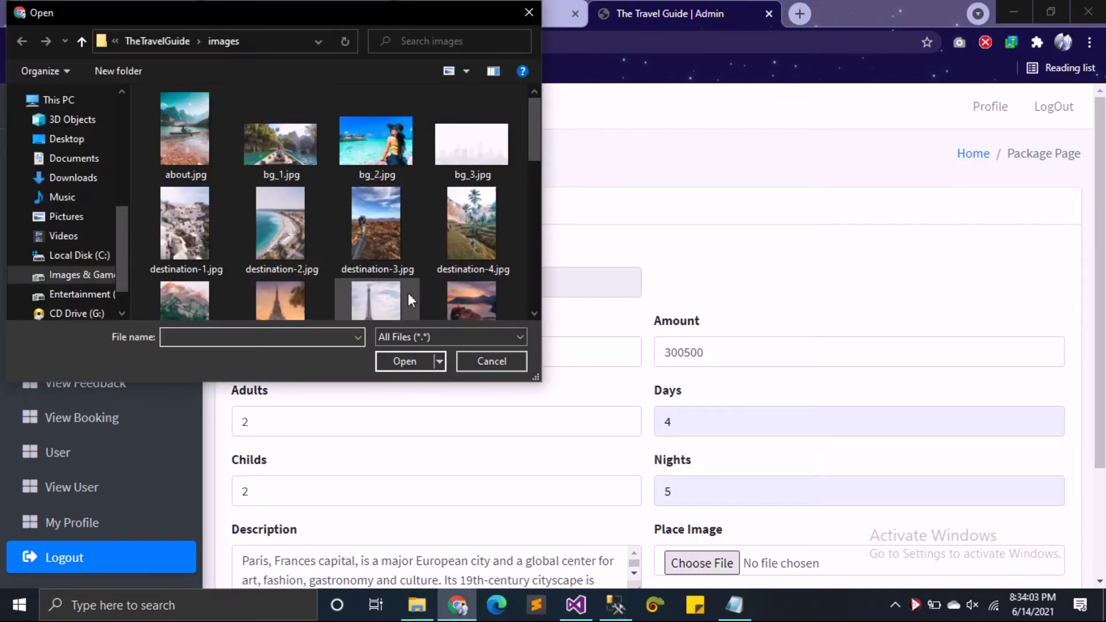
# Step: Attach destination-7.jpg as the place image, submit the PARIS package, and confirm the success alert
pyautogui.click(408, 292)
pyautogui.scroll(-3, 368, 271)
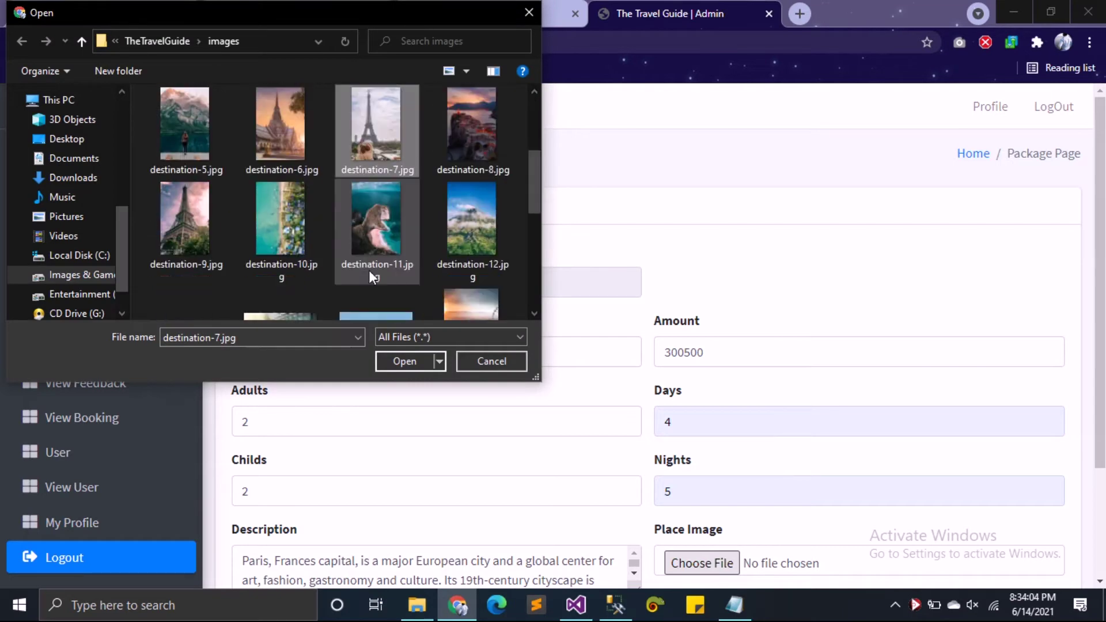
pyautogui.click(407, 361)
pyautogui.scroll(-3, 904, 457)
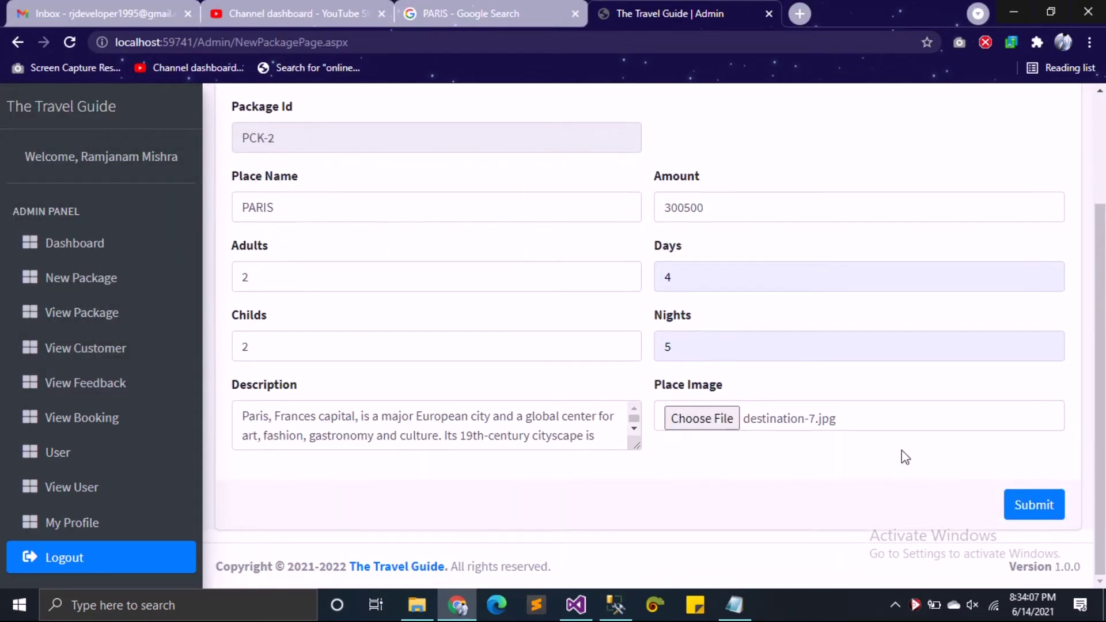
pyautogui.click(1032, 510)
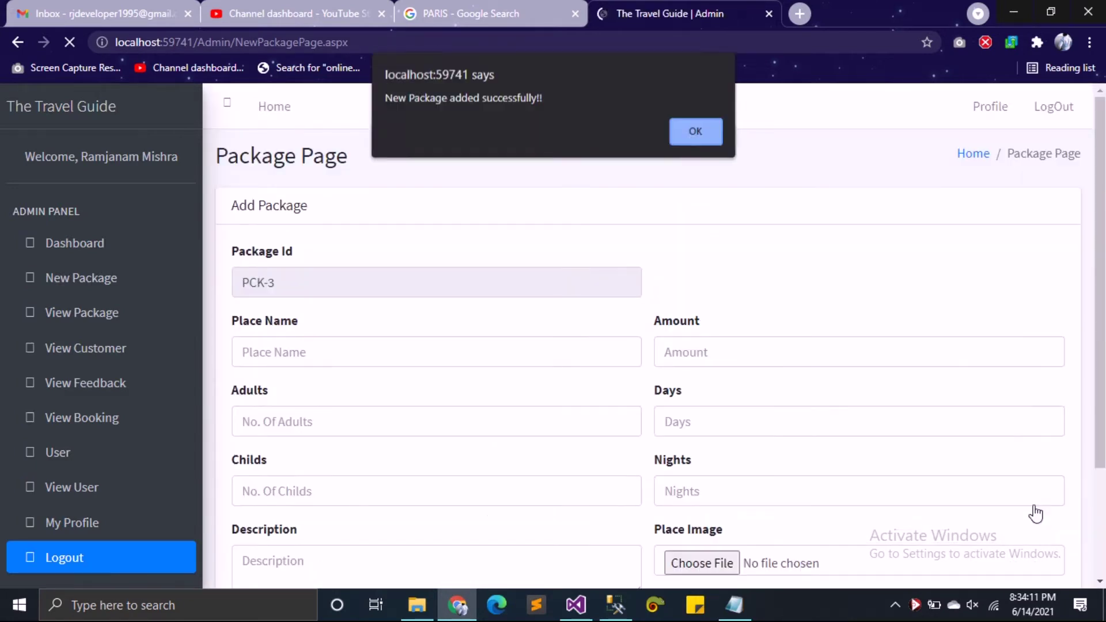
pyautogui.click(697, 133)
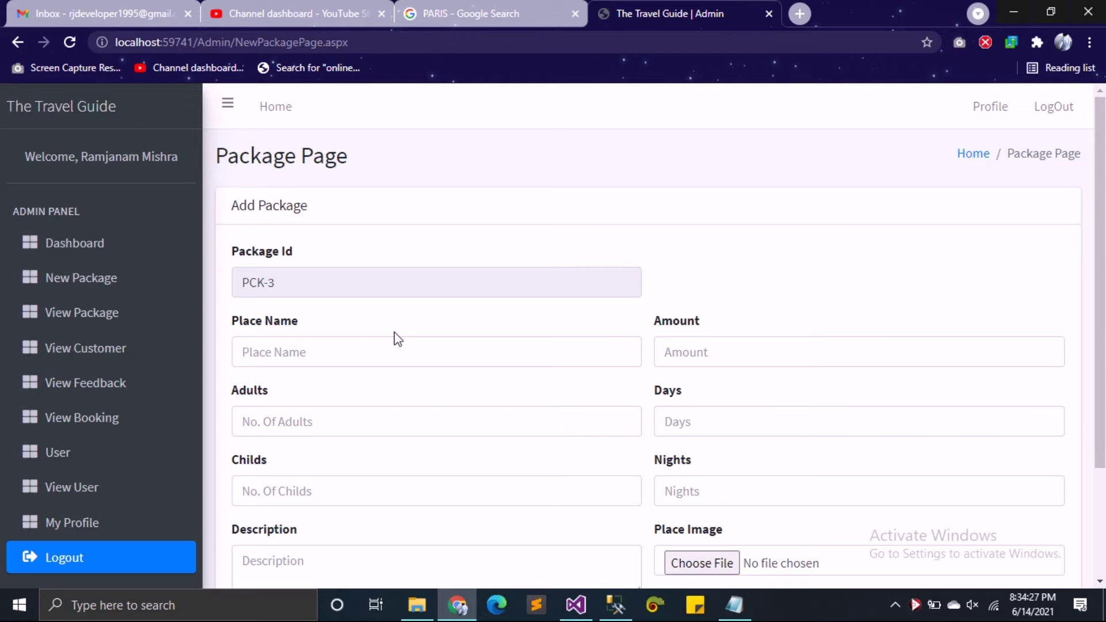
# Step: Enter AMERICA as the place name with 6 adults and 2 children
pyautogui.click(373, 352)
pyautogui.write('A')
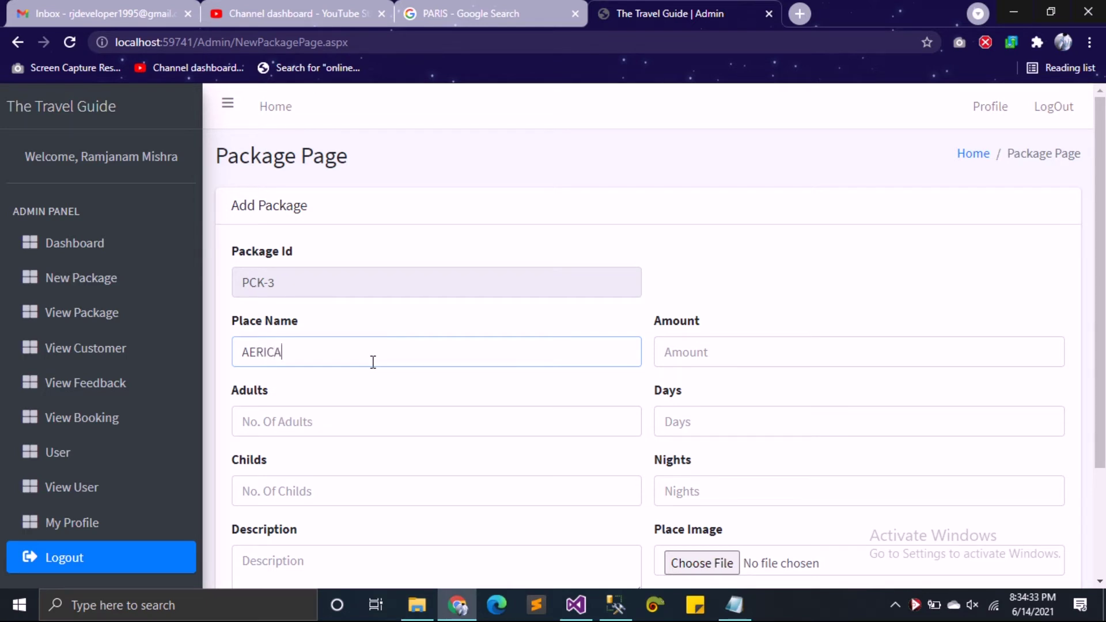
pyautogui.write('M')
pyautogui.press('Tab')
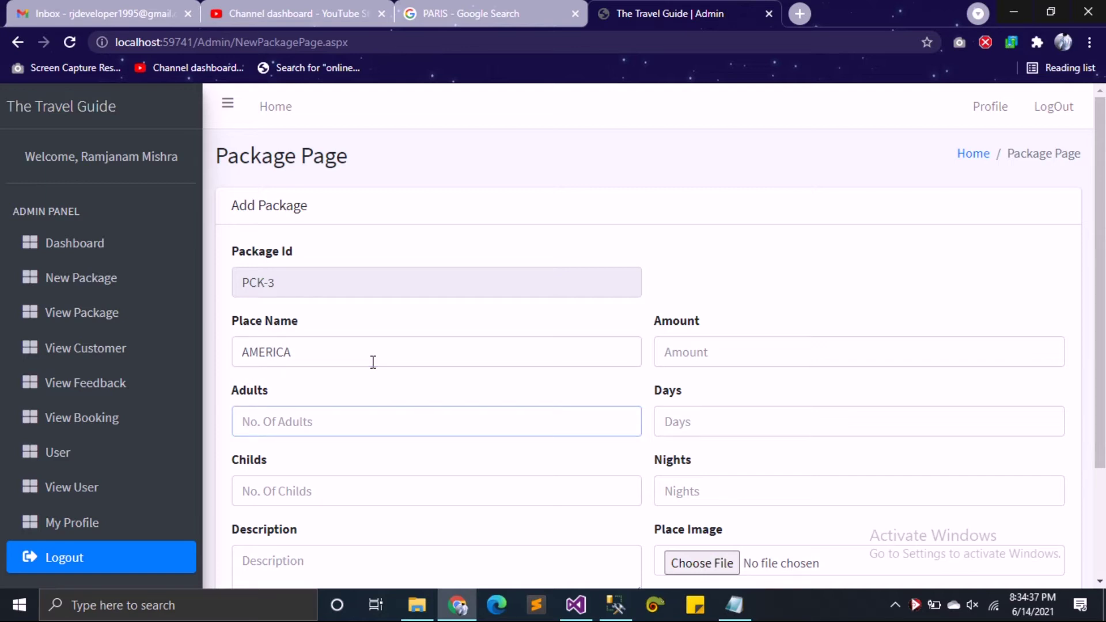
pyautogui.write('6')
pyautogui.press('Tab')
pyautogui.write('2')
pyautogui.press('Tab')
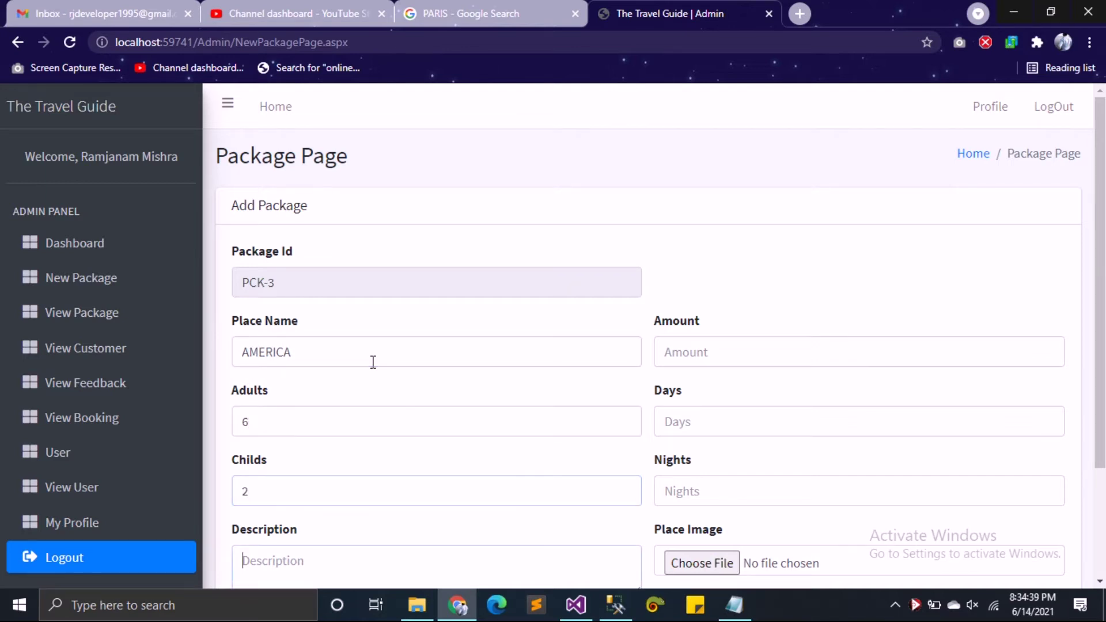
# Step: Copy AMERICA and put it in the Google tab's search box
pyautogui.doubleClick(382, 356)
pyautogui.hotkey('ctrl', 'c')
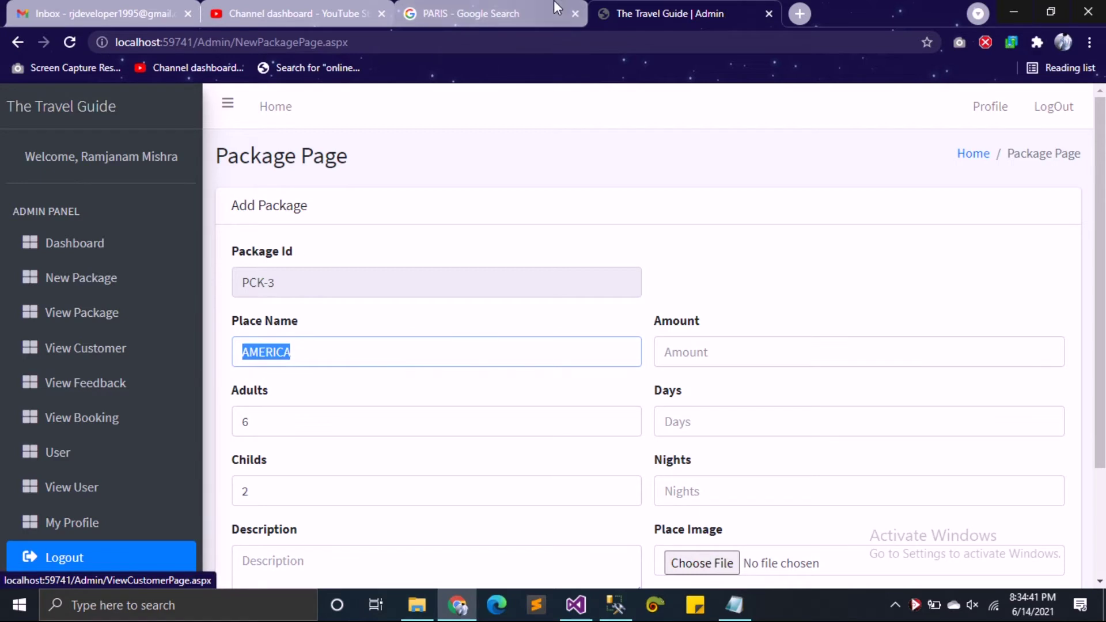
pyautogui.click(489, 13)
pyautogui.click(302, 112)
# Step: Search Google for AMERICA and paste the United States title into Place Name
pyautogui.hotkey('ctrl', 'a')
pyautogui.hotkey('ctrl', 'v')
pyautogui.press('Return')
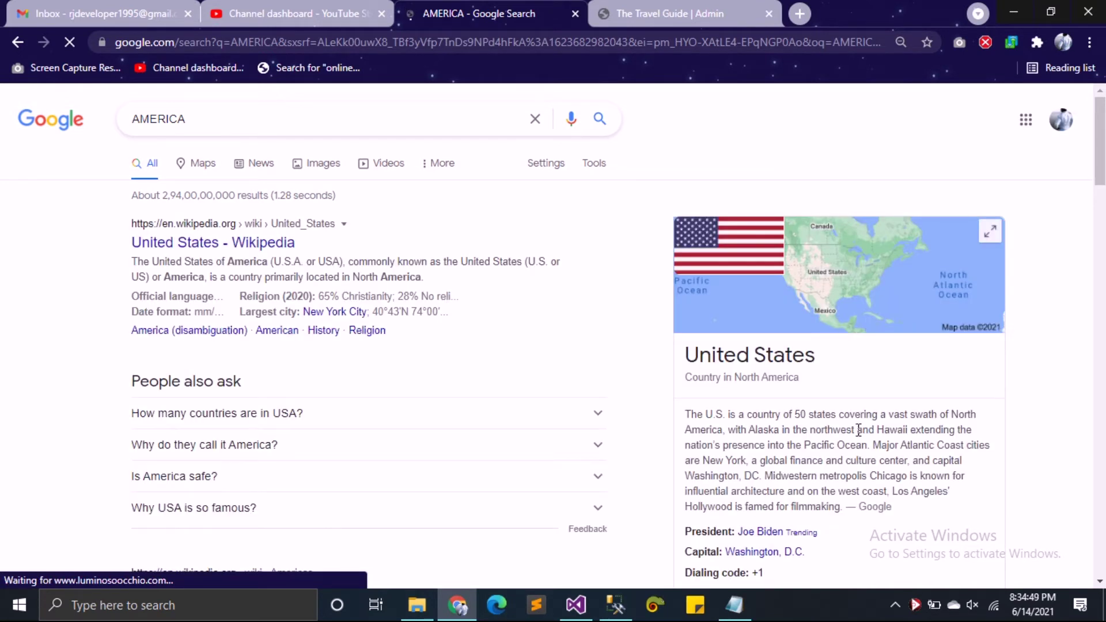
pyautogui.moveTo(835, 355); pyautogui.dragTo(686, 353)
pyautogui.hotkey('ctrl', 'c')
pyautogui.click(692, 5)
pyautogui.hotkey('ctrl', 'v')
# Step: Copy the United States description paragraph and return to the package form
pyautogui.click(475, 12)
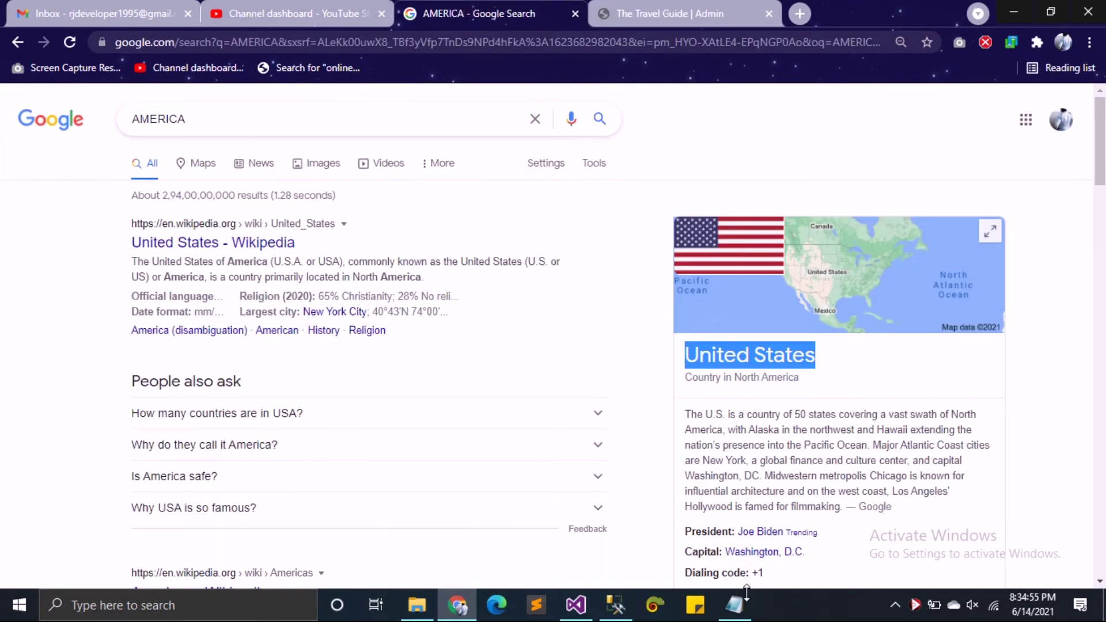
pyautogui.moveTo(840, 508); pyautogui.dragTo(678, 412)
pyautogui.hotkey('ctrl', 'c')
pyautogui.click(668, 8)
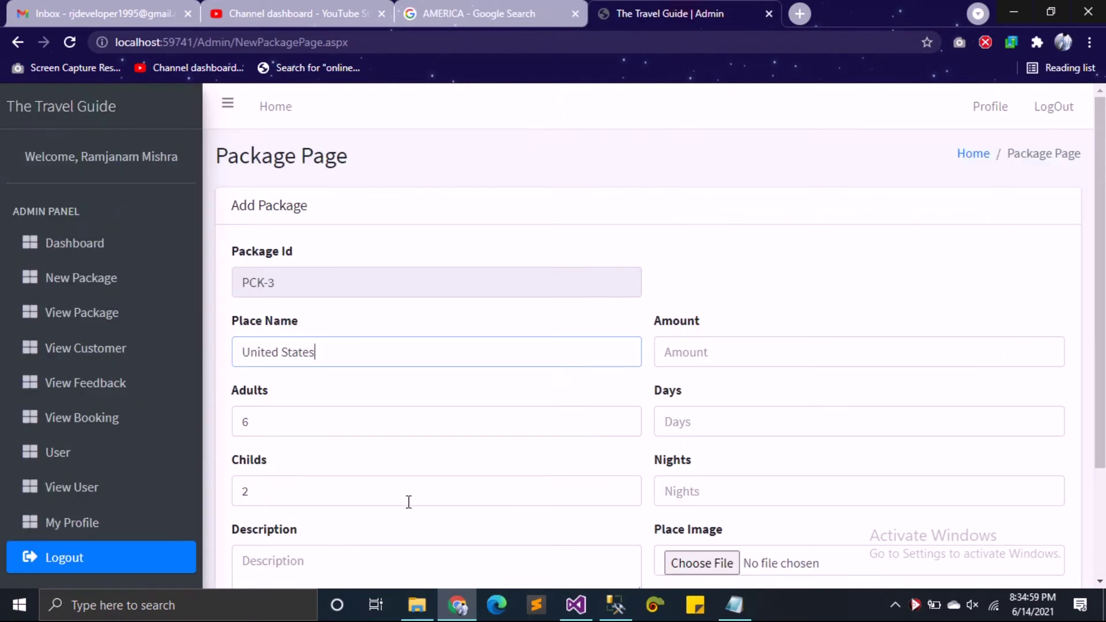
# Step: Clean the copied United States description in Notepad with Replace All and cut it
pyautogui.click(733, 604)
pyautogui.hotkey('ctrl', 'v')
pyautogui.hotkey('ctrl', 'h')
pyautogui.click(735, 370)
pyautogui.click(830, 390)
pyautogui.click(856, 318)
pyautogui.hotkey('ctrl', 'a')
pyautogui.hotkey('ctrl', 'x')
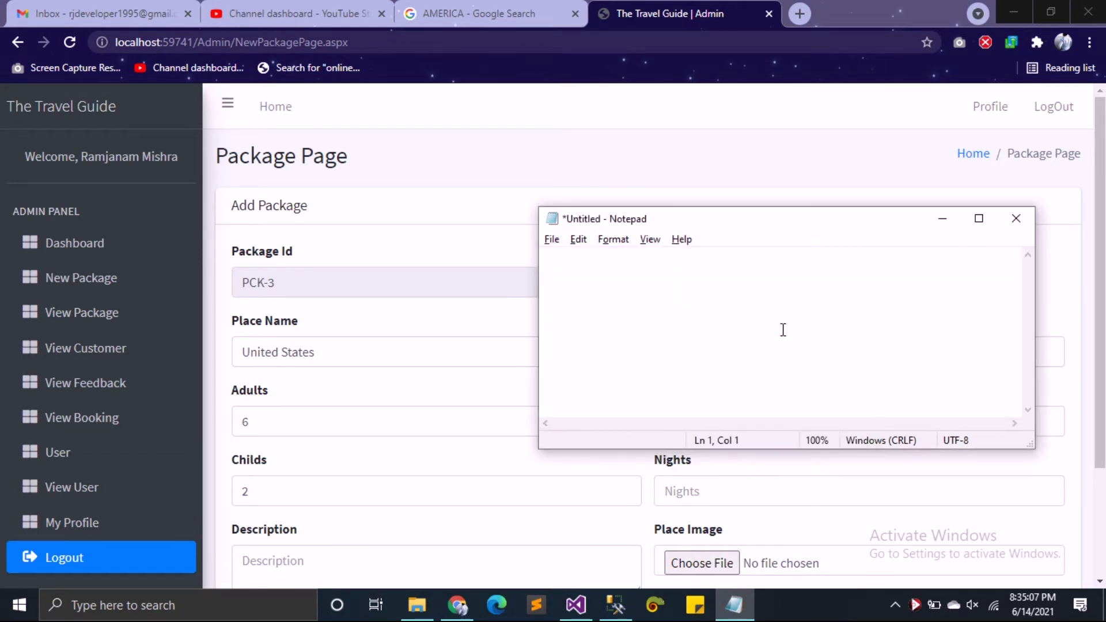
# Step: Paste the description into the form and enter amount 4001320, 6 days and 4 nights
pyautogui.click(944, 219)
pyautogui.scroll(-2, 480, 474)
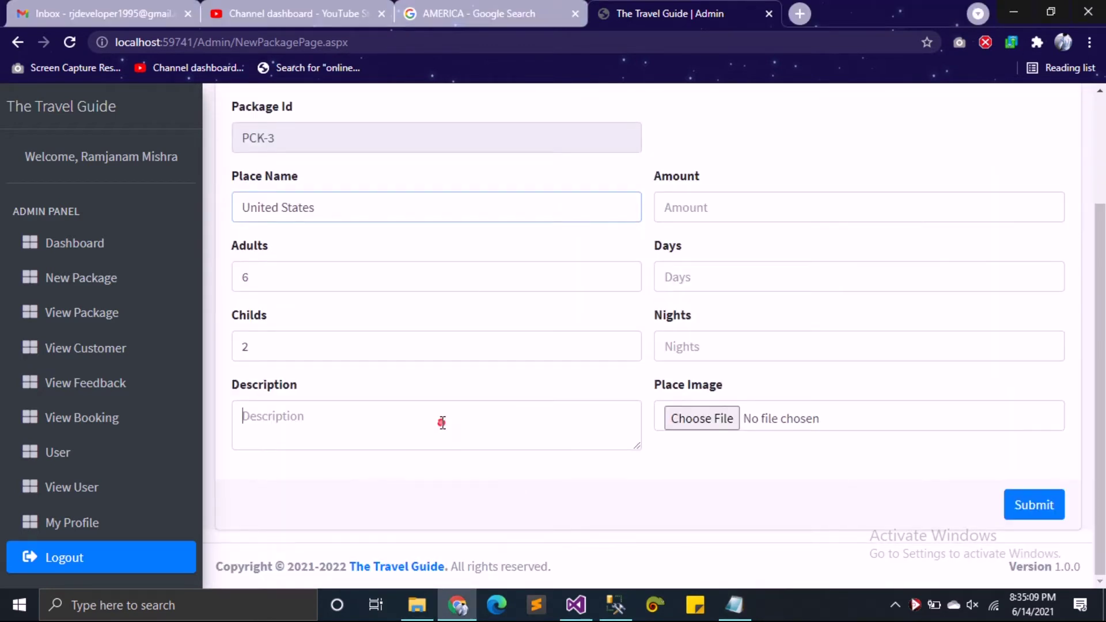
pyautogui.hotkey('ctrl', 'v')
pyautogui.click(757, 207)
pyautogui.write('400')
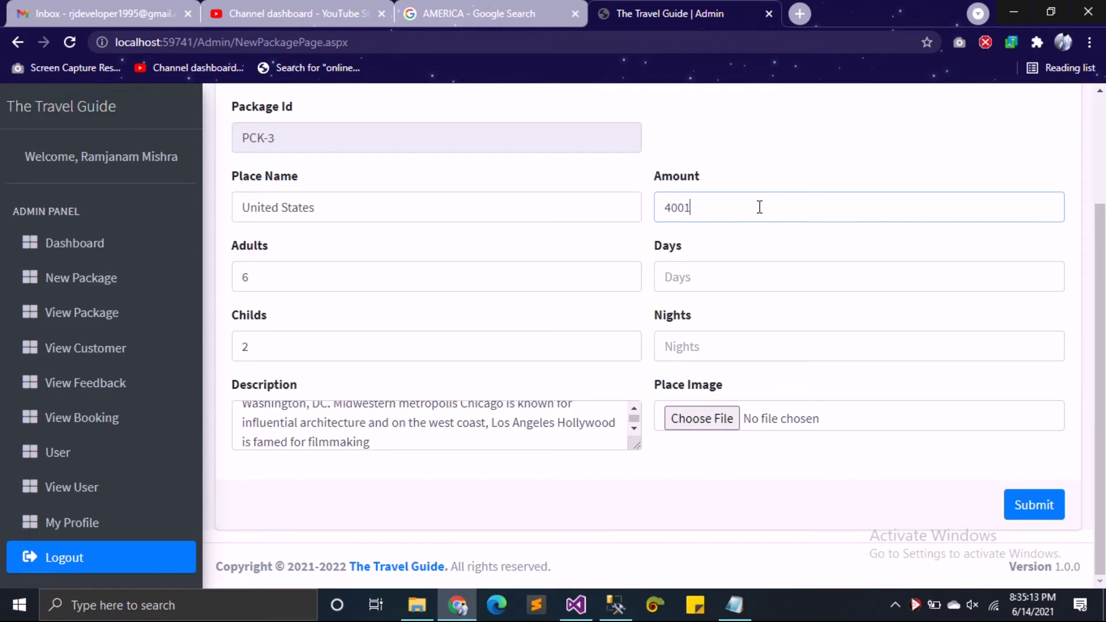
pyautogui.press('Tab')
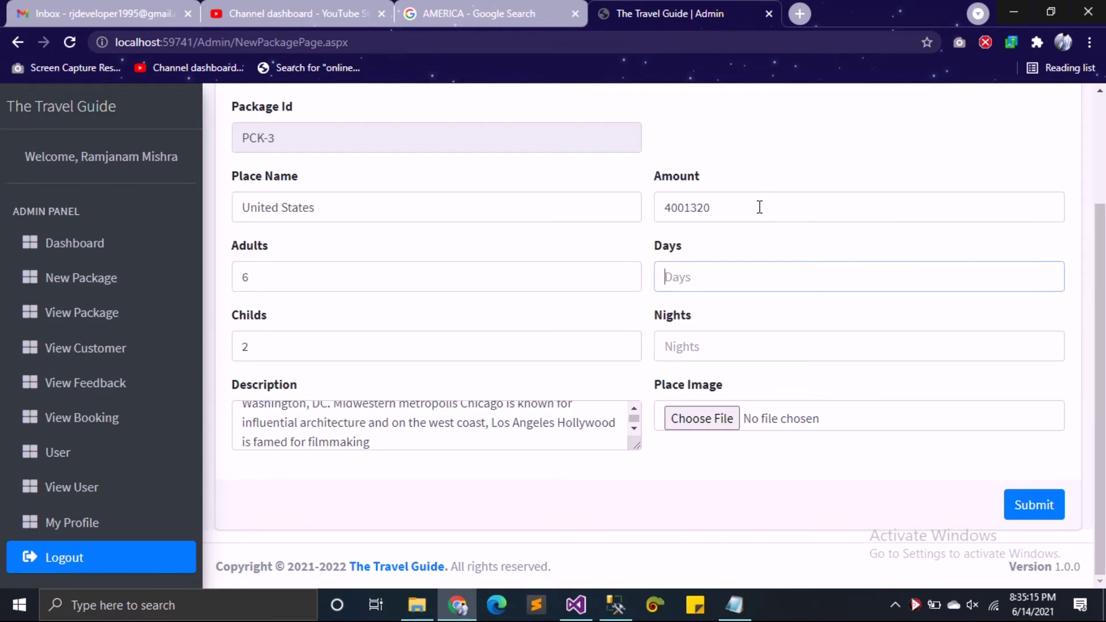
pyautogui.write('6')
pyautogui.press('Tab')
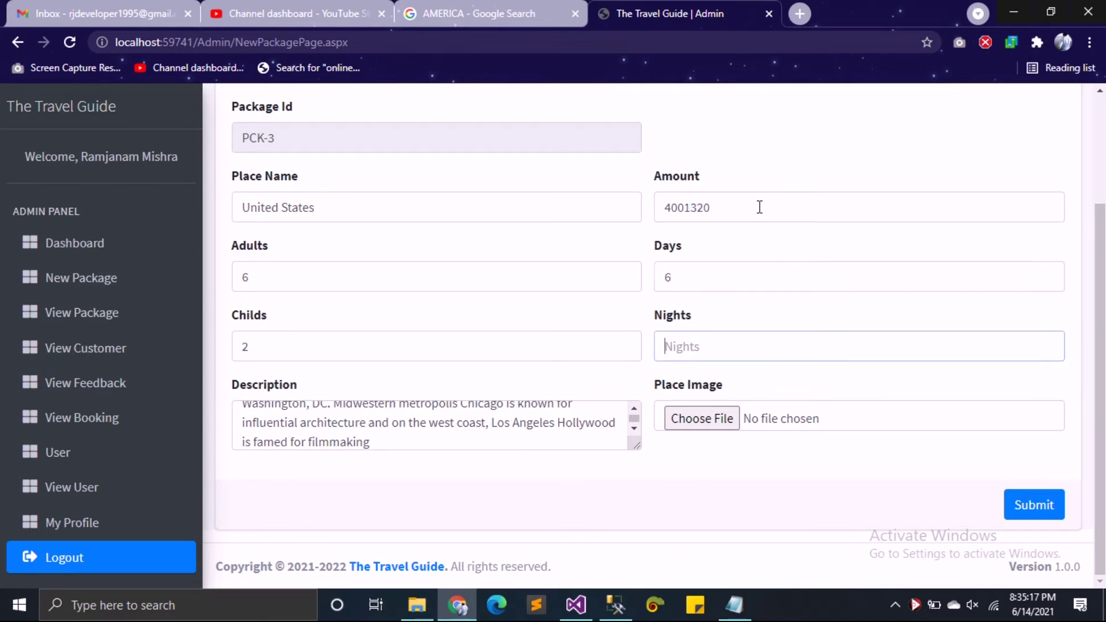
pyautogui.write('4')
pyautogui.press('Tab')
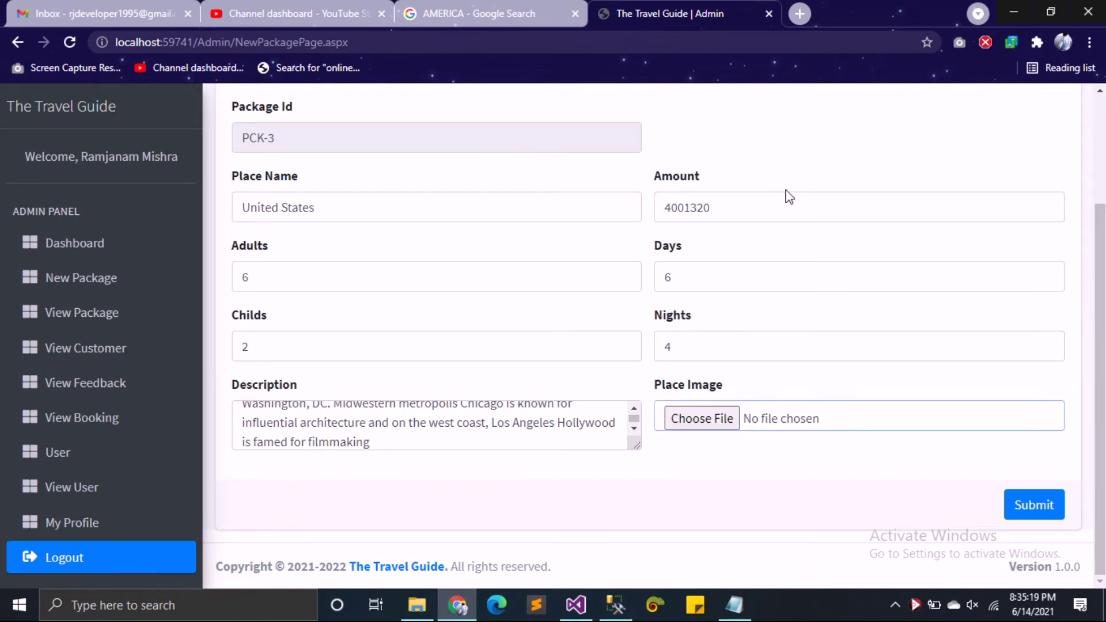
pyautogui.press('space')
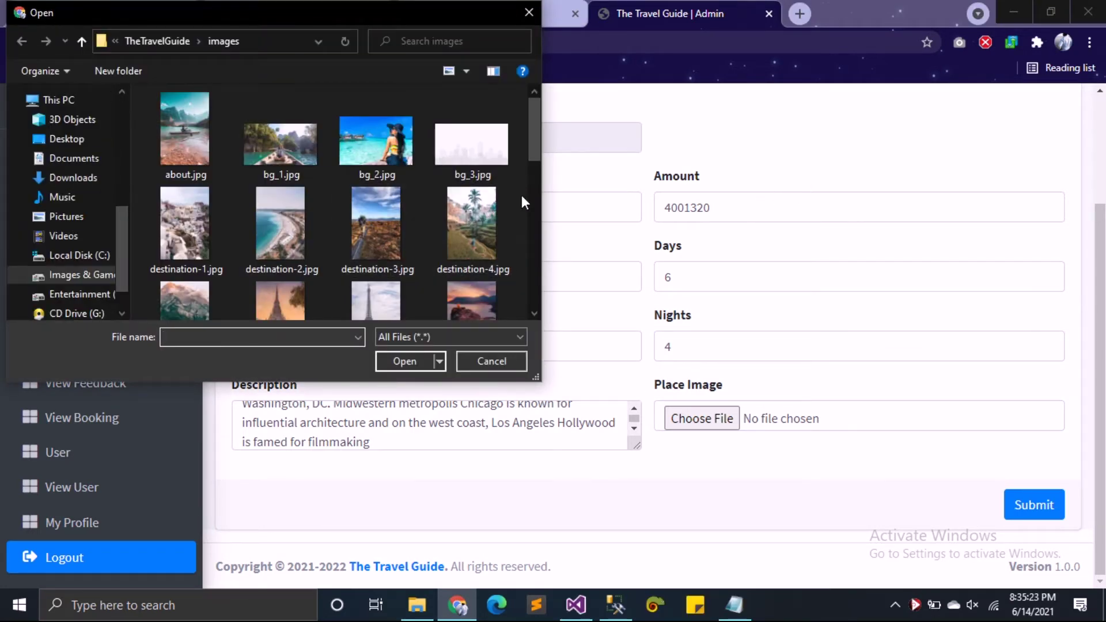
# Step: Attach destination-3.jpg as the place image, submit the United States package and dismiss the confirmation
pyautogui.scroll(-1, 533, 152)
pyautogui.click(372, 157)
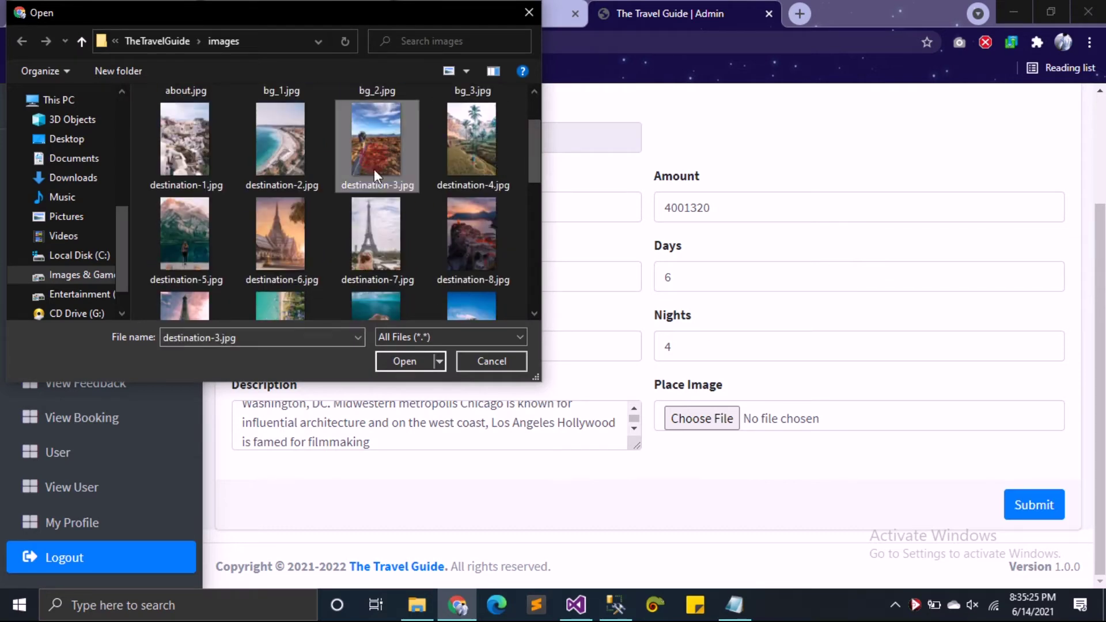
pyautogui.click(391, 357)
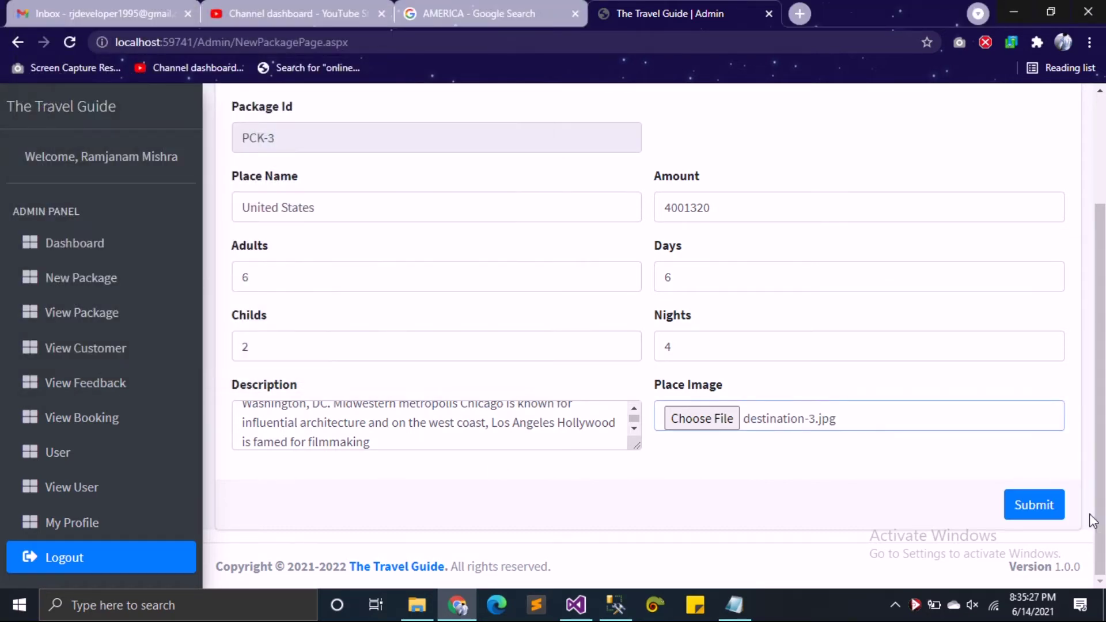
pyautogui.click(1022, 518)
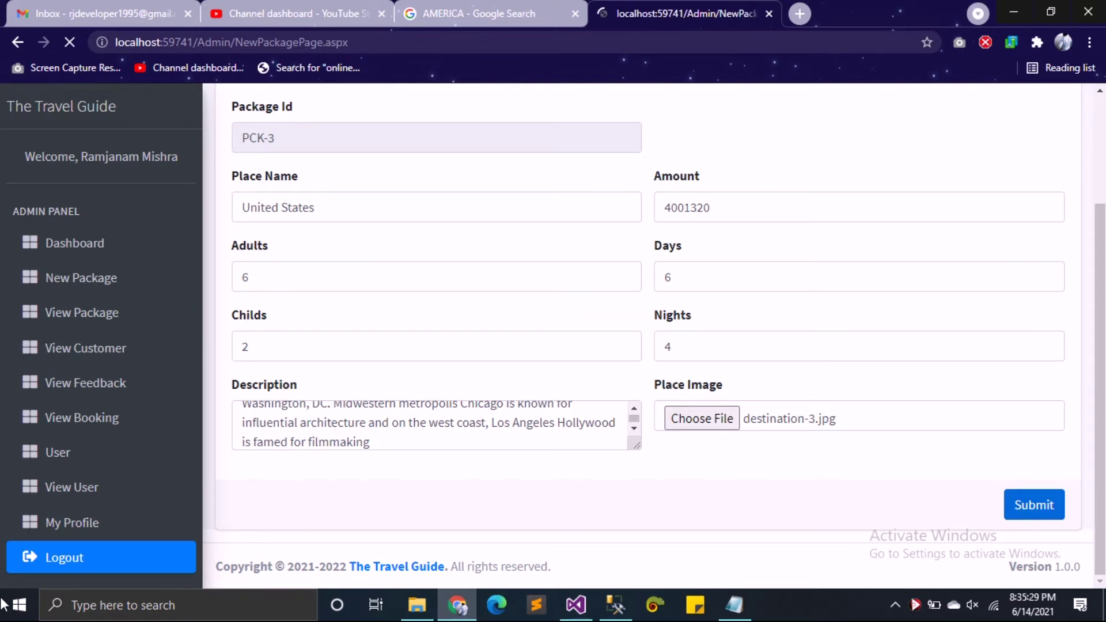
pyautogui.click(714, 142)
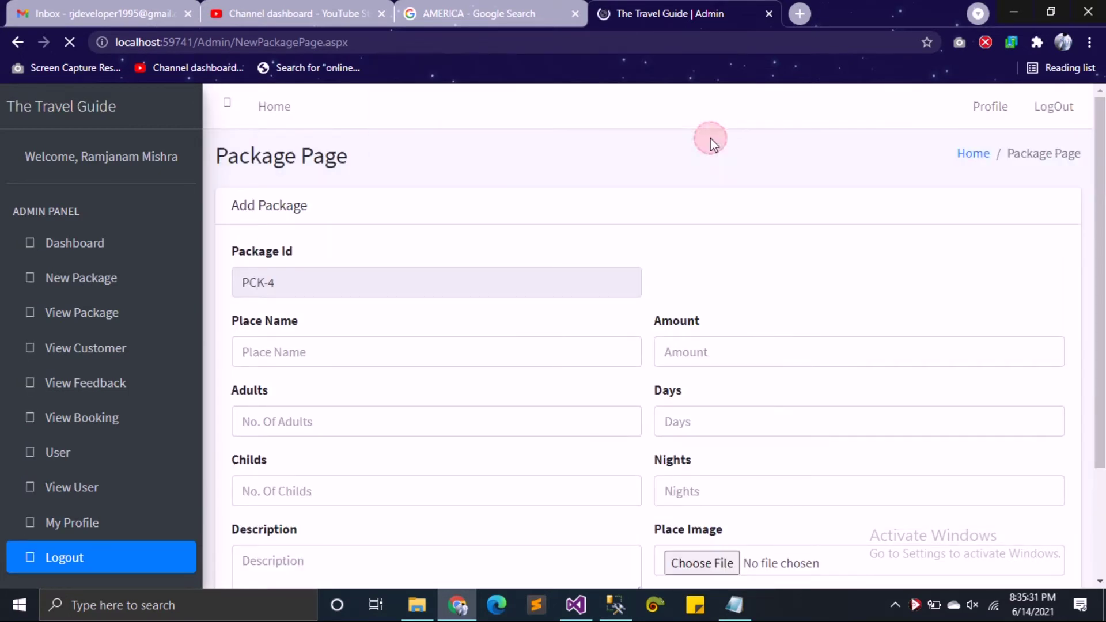
# Step: Open View Package and scroll the Package Data table down to the PCK-3 United States row
pyautogui.click(99, 327)
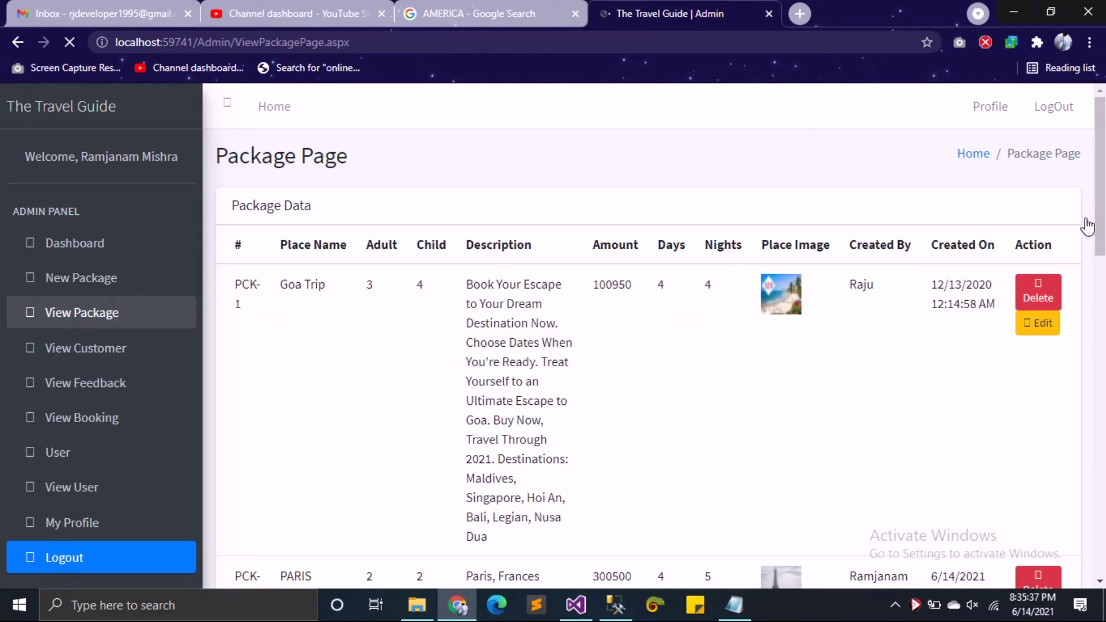
pyautogui.moveTo(1100, 198)
pyautogui.mouseDown()
pyautogui.moveTo(1100, 302)
pyautogui.moveTo(1100, 207)
pyautogui.mouseUp()
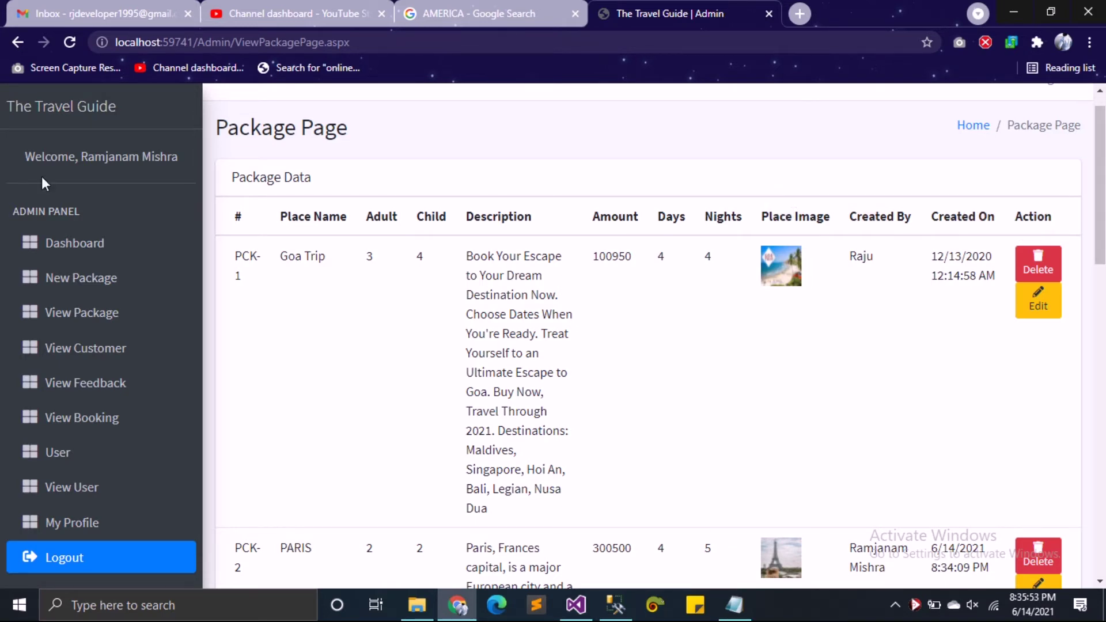
pyautogui.moveTo(1102, 222); pyautogui.dragTo(1101, 336)
pyautogui.click(850, 226)
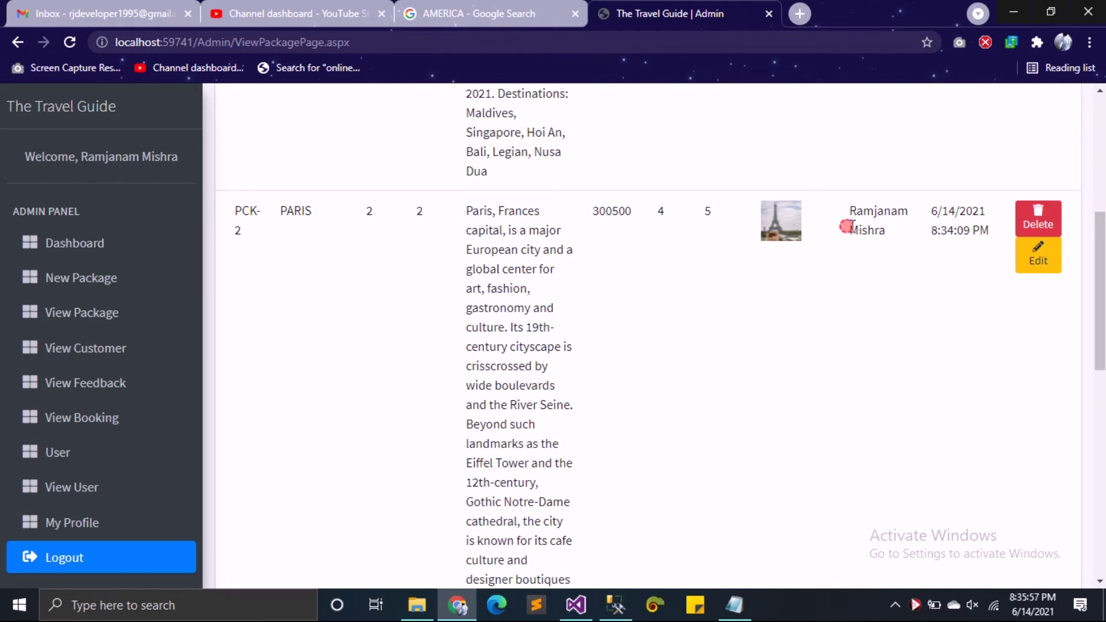
pyautogui.click(88, 158)
pyautogui.moveTo(1099, 235); pyautogui.dragTo(1102, 466)
# Step: Edit PCK-3 to 5 nights, save the update, and recheck it in the package list
pyautogui.click(1039, 337)
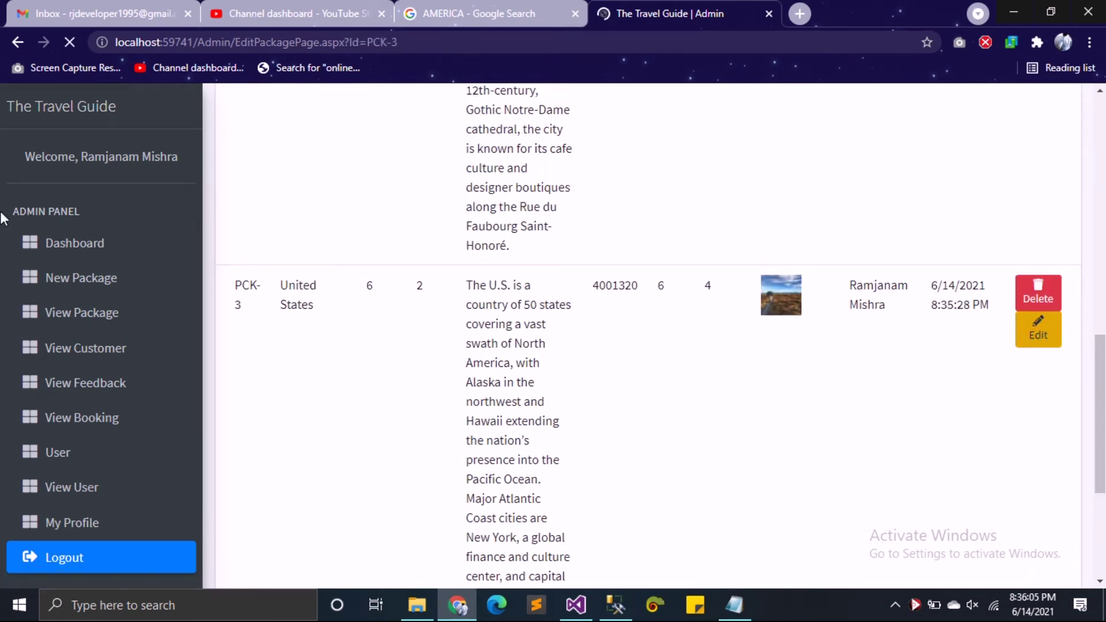
pyautogui.scroll(-2, 734, 402)
pyautogui.click(699, 346)
pyautogui.doubleClick(698, 346)
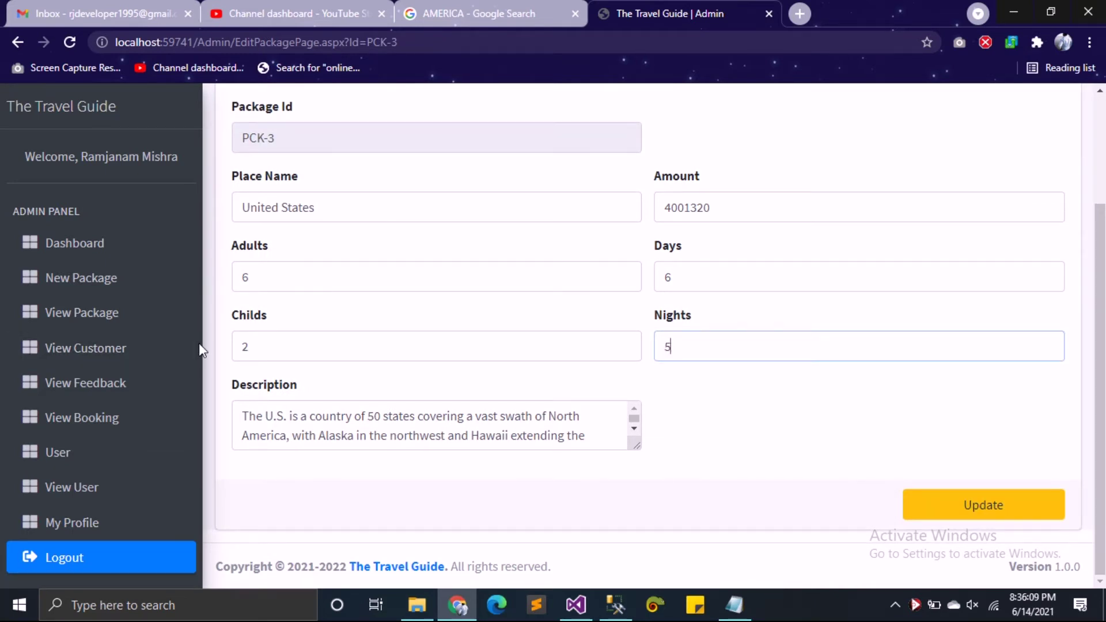
pyautogui.click(957, 509)
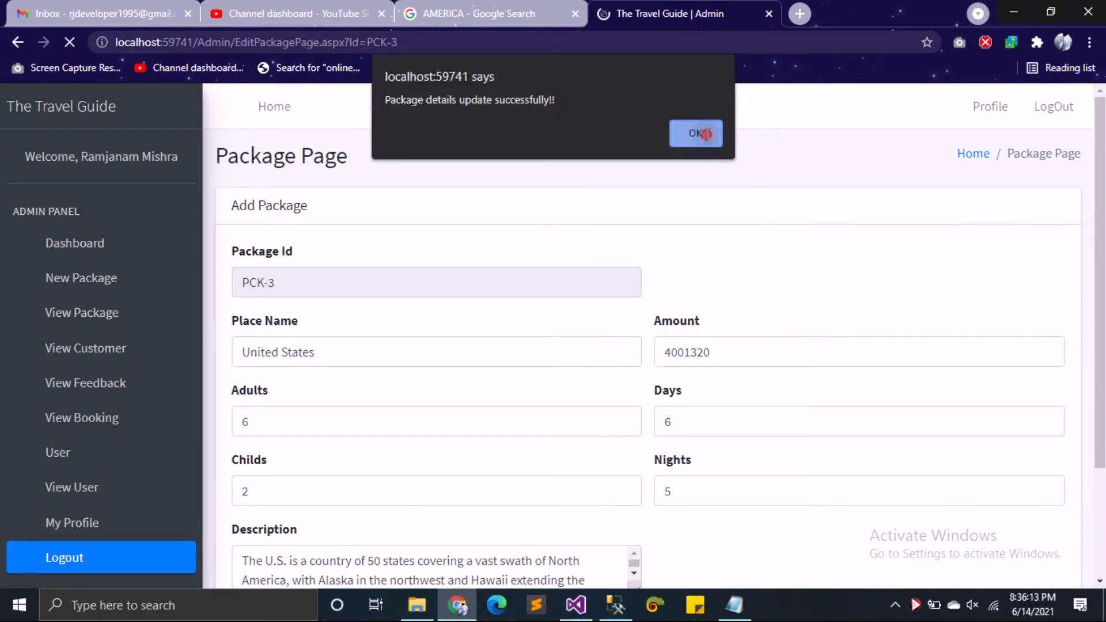
pyautogui.click(703, 133)
pyautogui.click(97, 320)
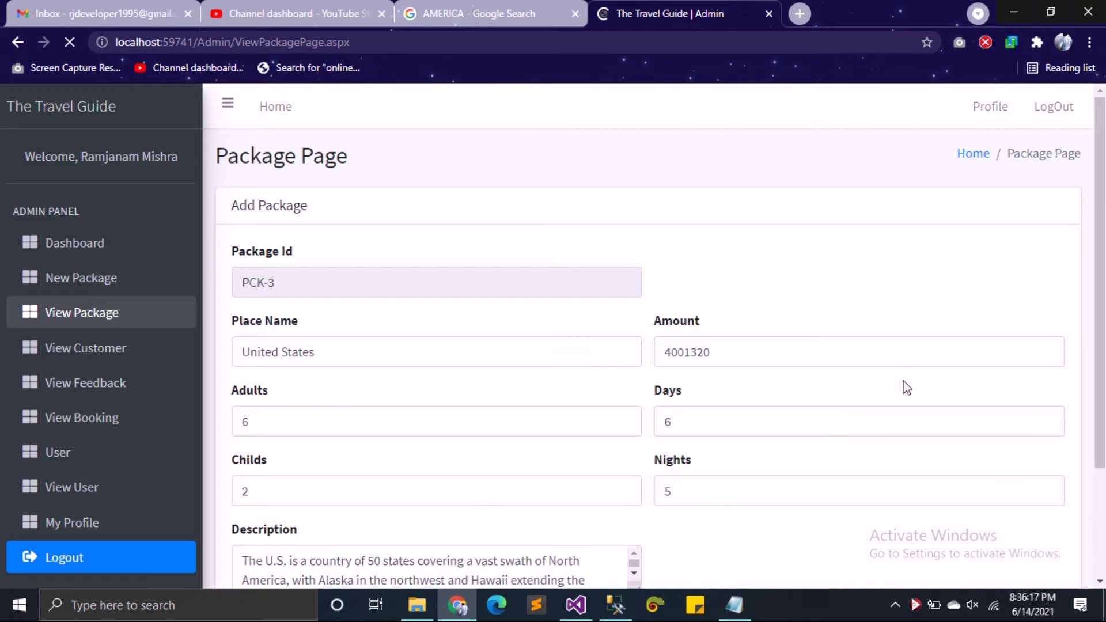
pyautogui.scroll(-15, 904, 391)
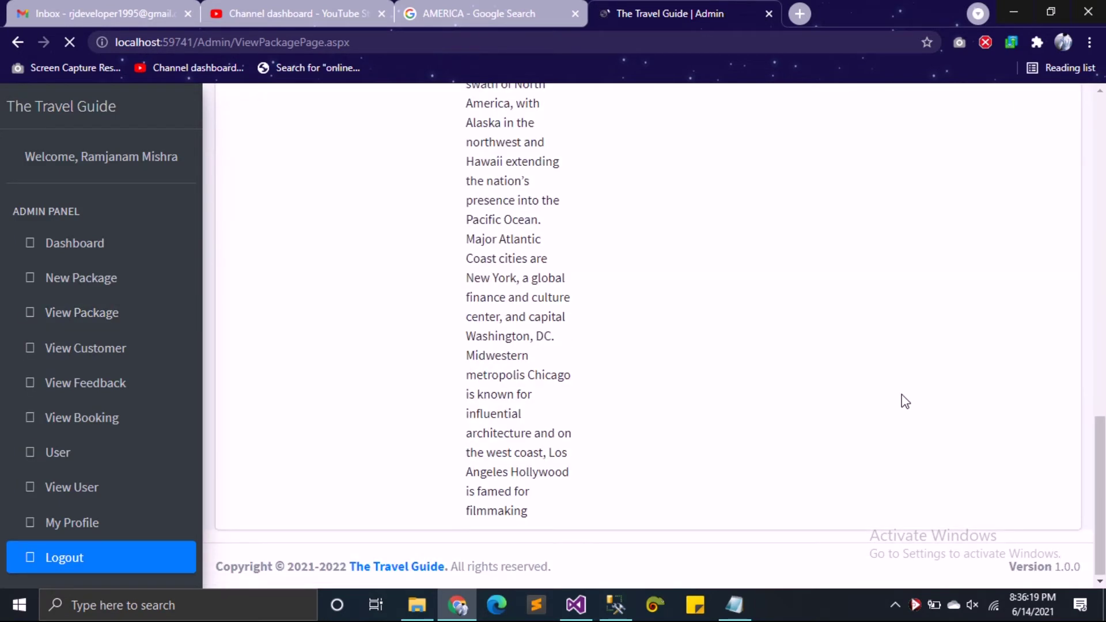
pyautogui.scroll(6, 904, 402)
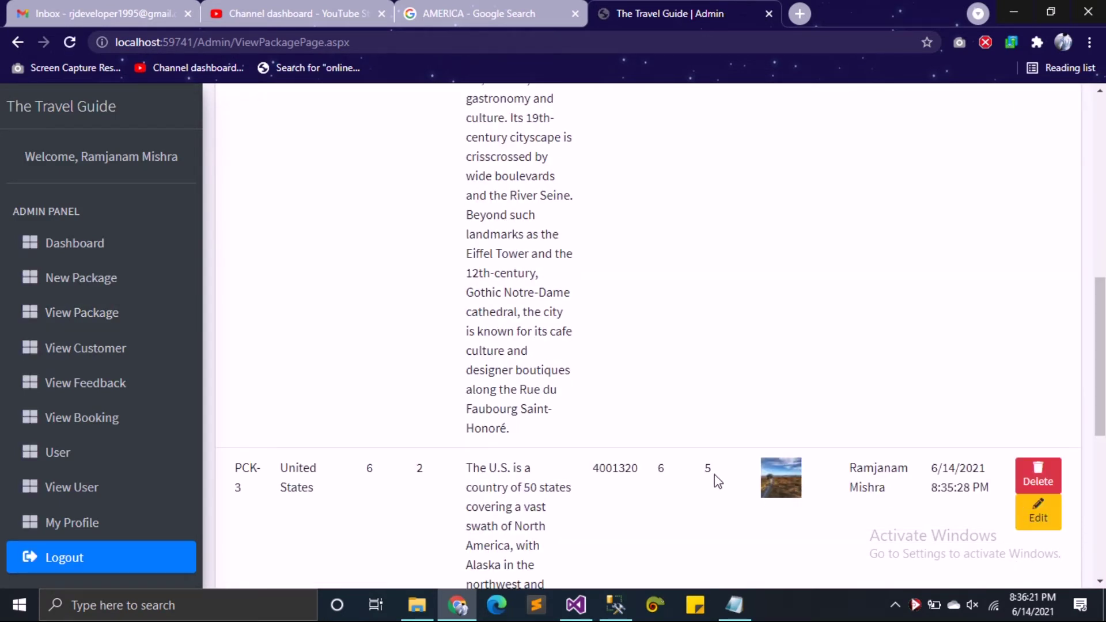
# Step: Browse the Customers, Feedback, Bookings, Add User and Users admin pages, opening a user for editing
pyautogui.click(102, 346)
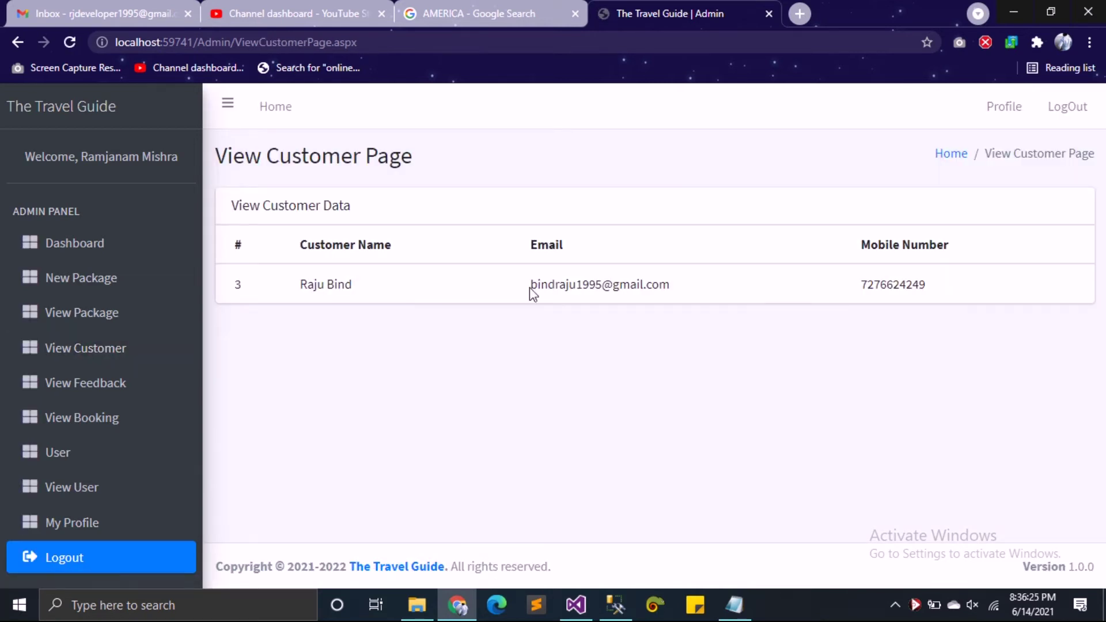
pyautogui.click(68, 392)
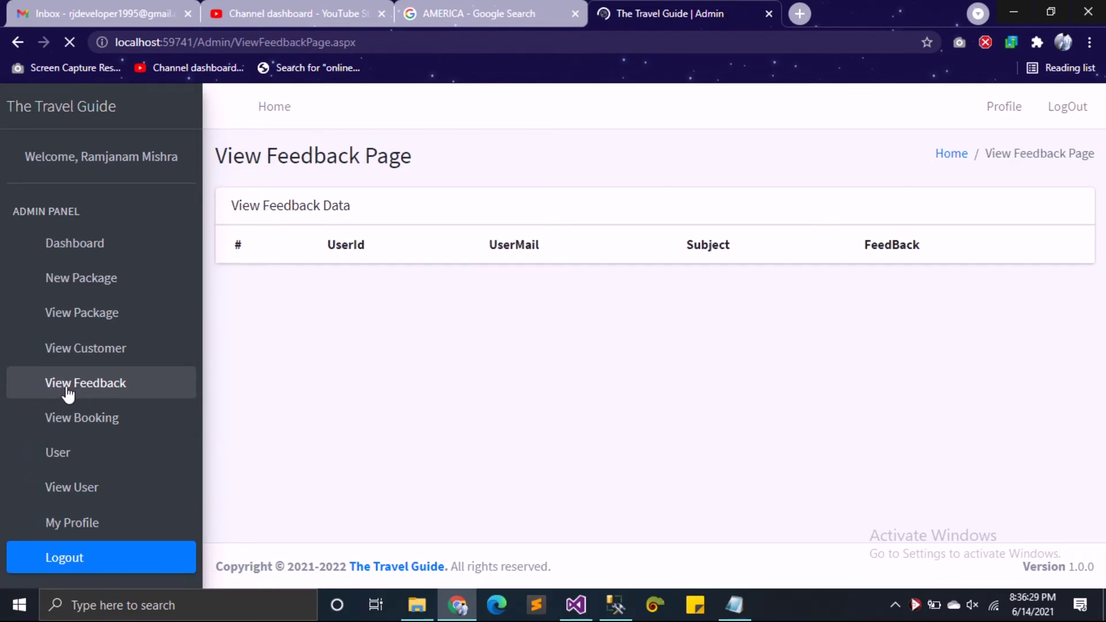
pyautogui.click(74, 417)
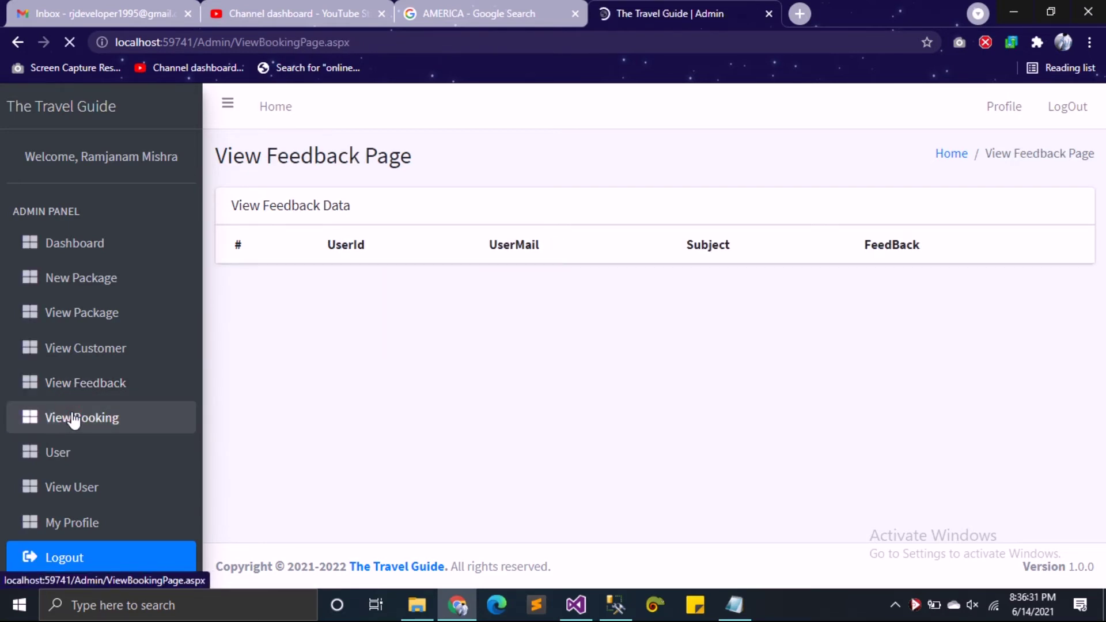
pyautogui.click(104, 460)
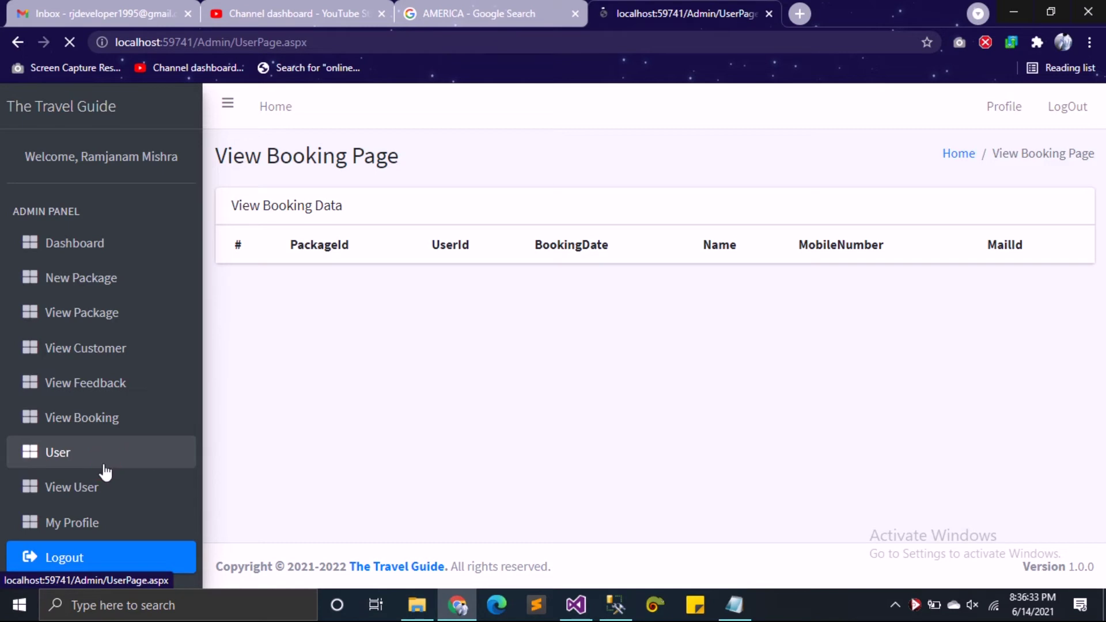
pyautogui.click(91, 487)
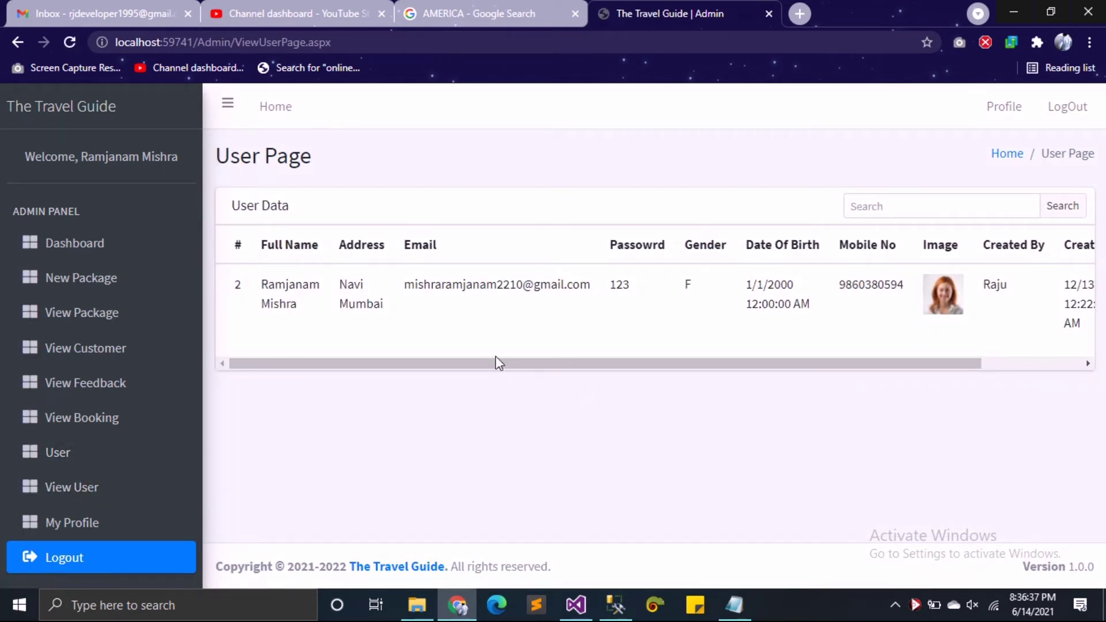
pyautogui.moveTo(487, 364); pyautogui.dragTo(755, 361)
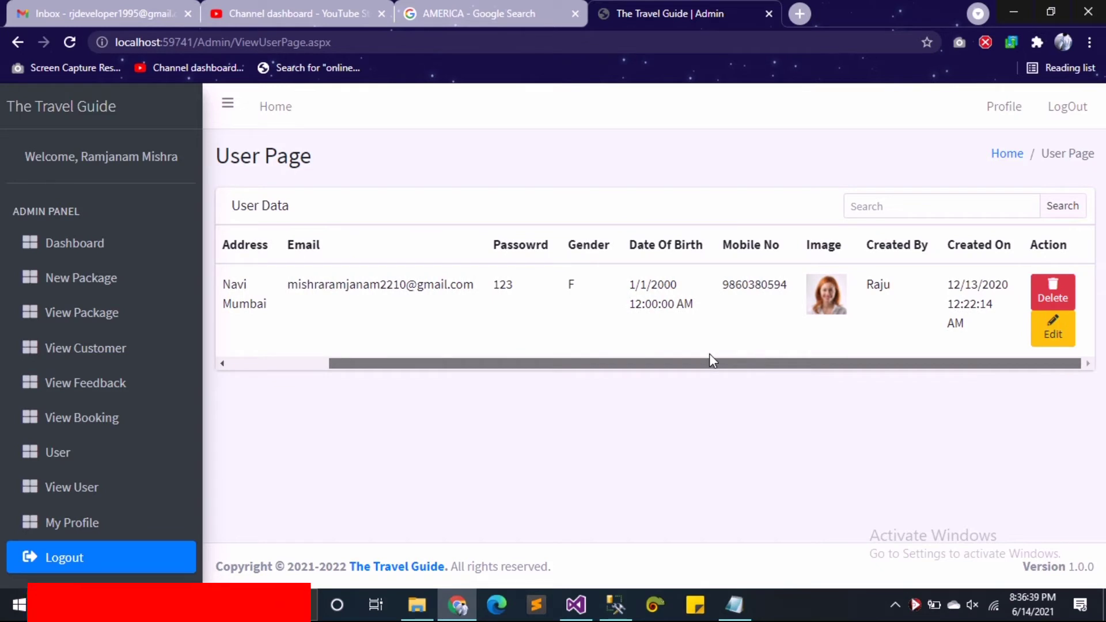
pyautogui.click(1056, 340)
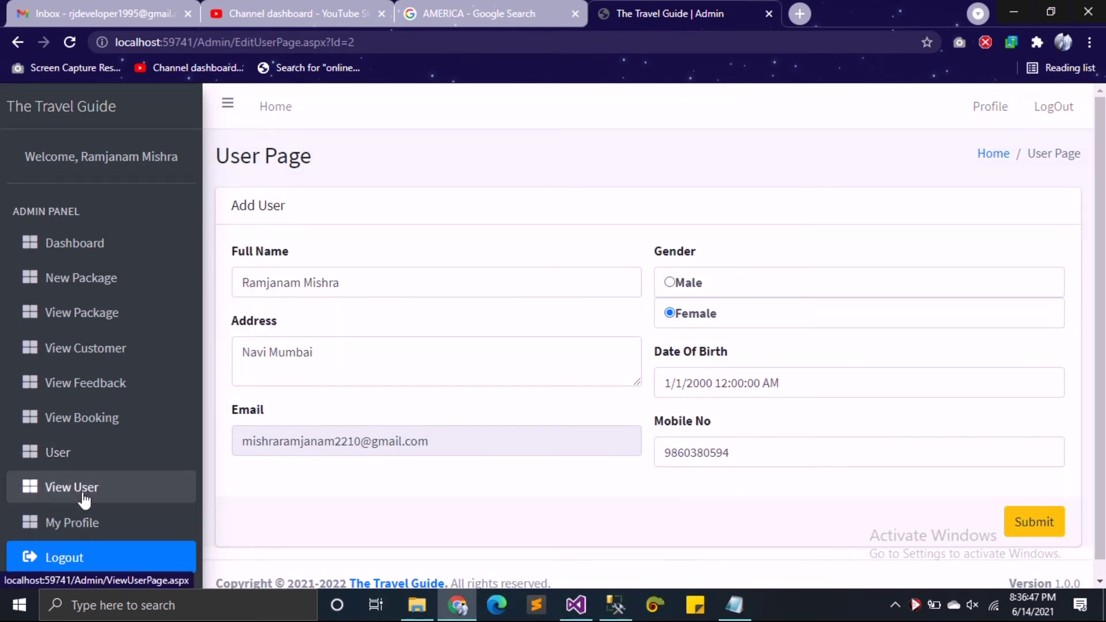
# Step: Open My Profile and scroll through the admin's name, address, contact and birth details
pyautogui.click(81, 520)
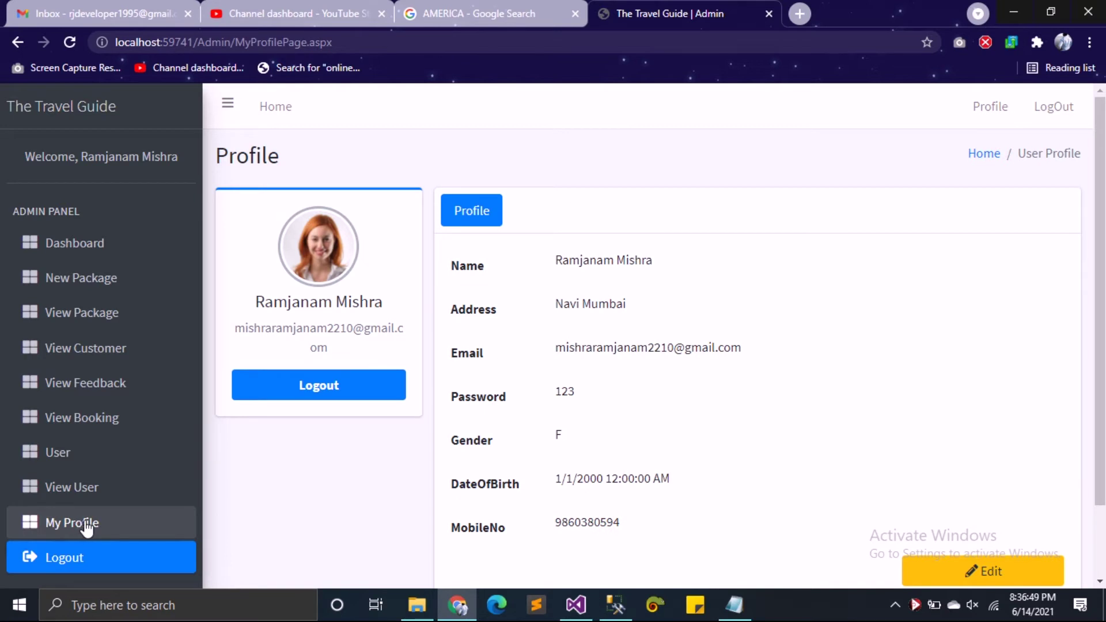
pyautogui.scroll(-2, 475, 369)
pyautogui.scroll(2, 474, 392)
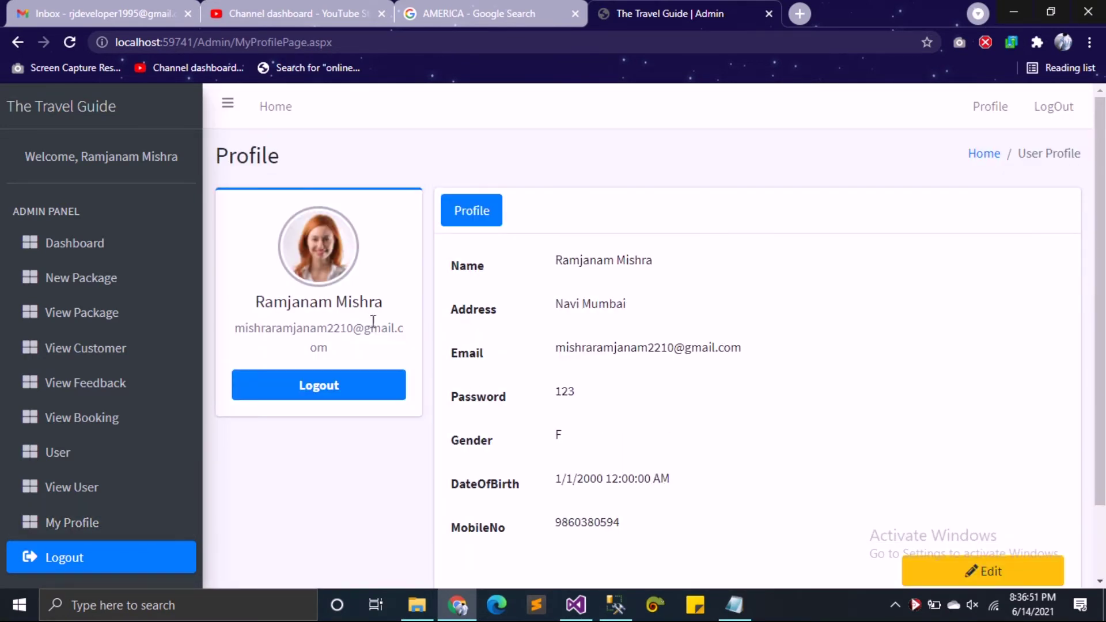
pyautogui.scroll(-2, 121, 536)
pyautogui.click(104, 556)
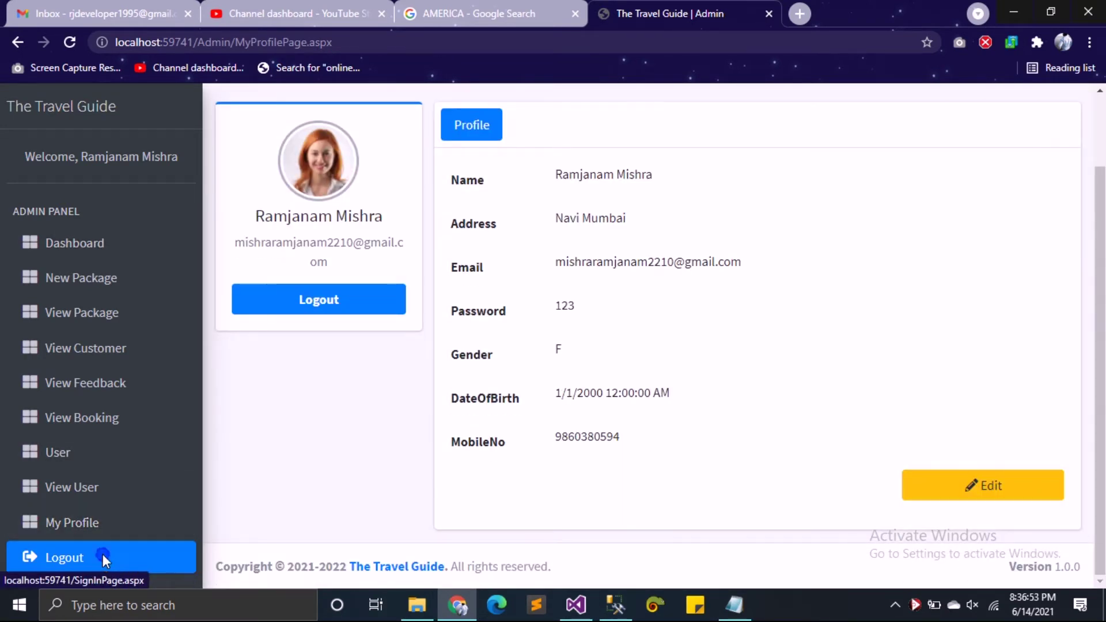
pyautogui.rightClick(103, 554)
# Step: Sign in as the customer in a new tab with the saved email and the account password
pyautogui.click(219, 430)
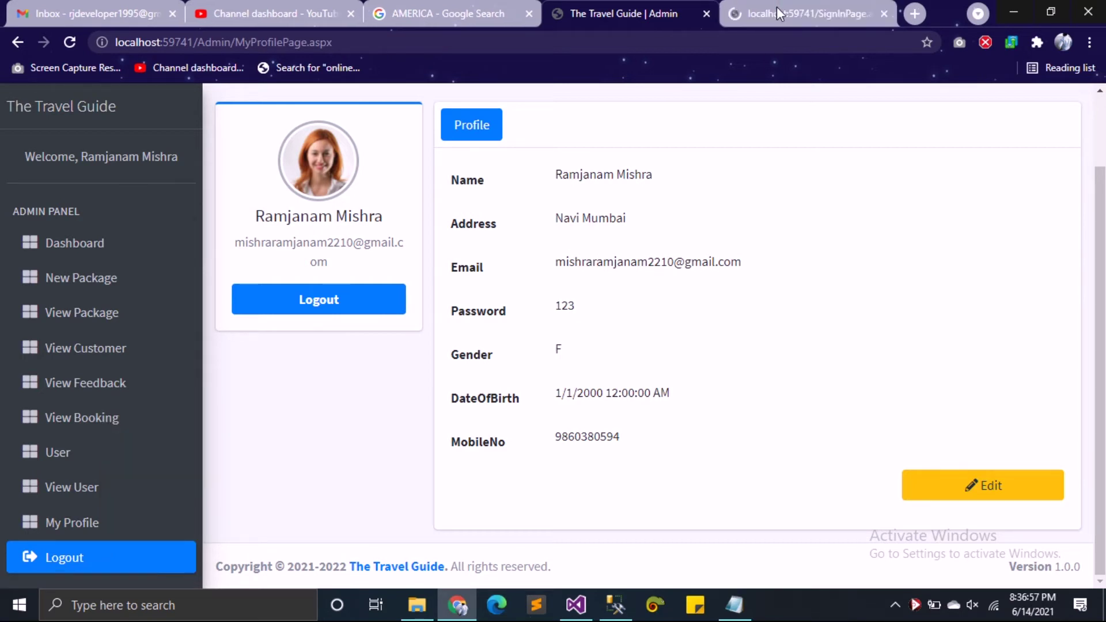
pyautogui.click(779, 11)
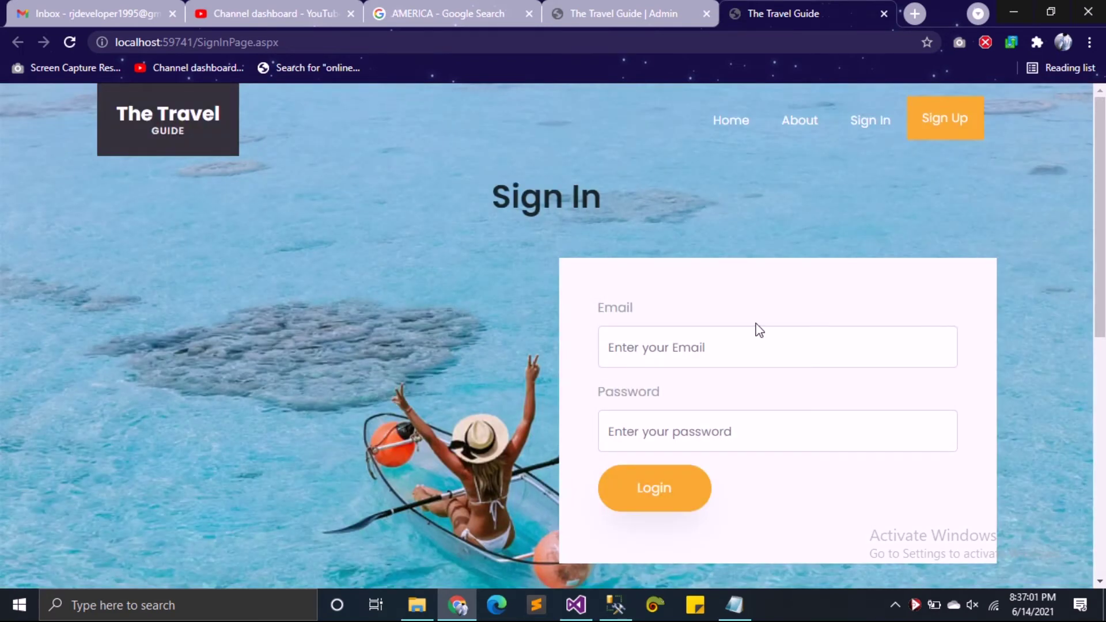
pyautogui.click(730, 346)
pyautogui.click(697, 407)
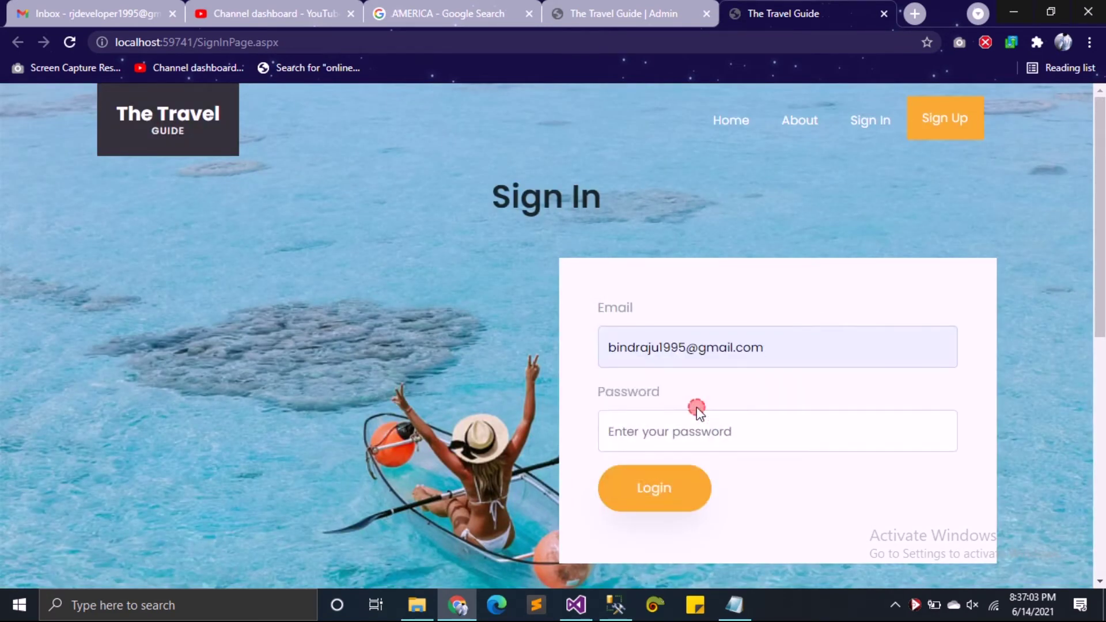
pyautogui.click(696, 429)
pyautogui.write('123')
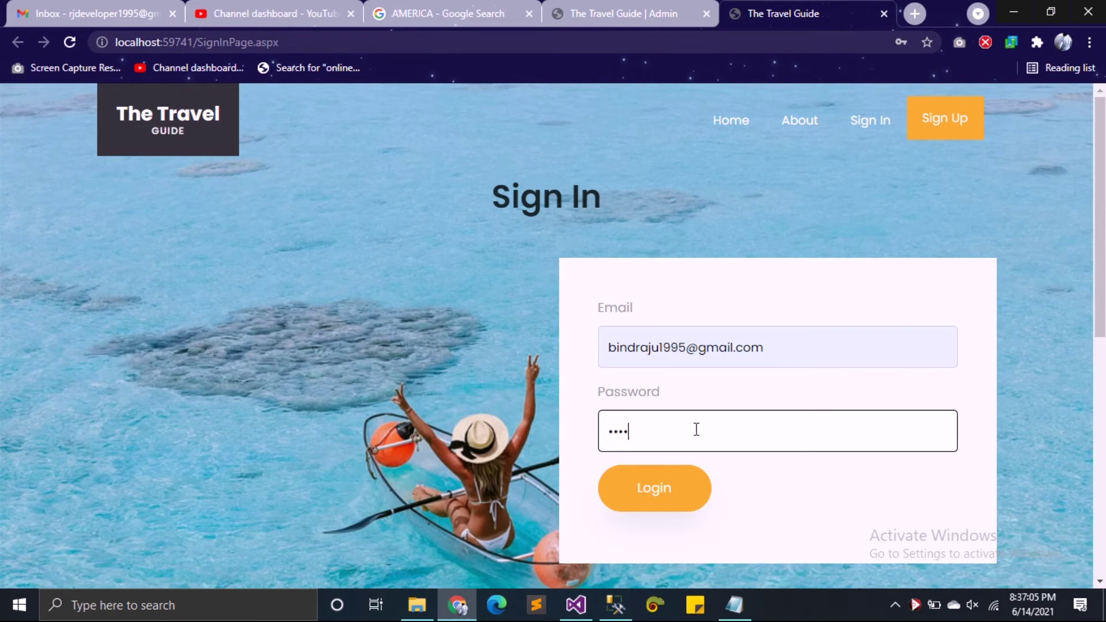
pyautogui.write('45')
pyautogui.press('Return')
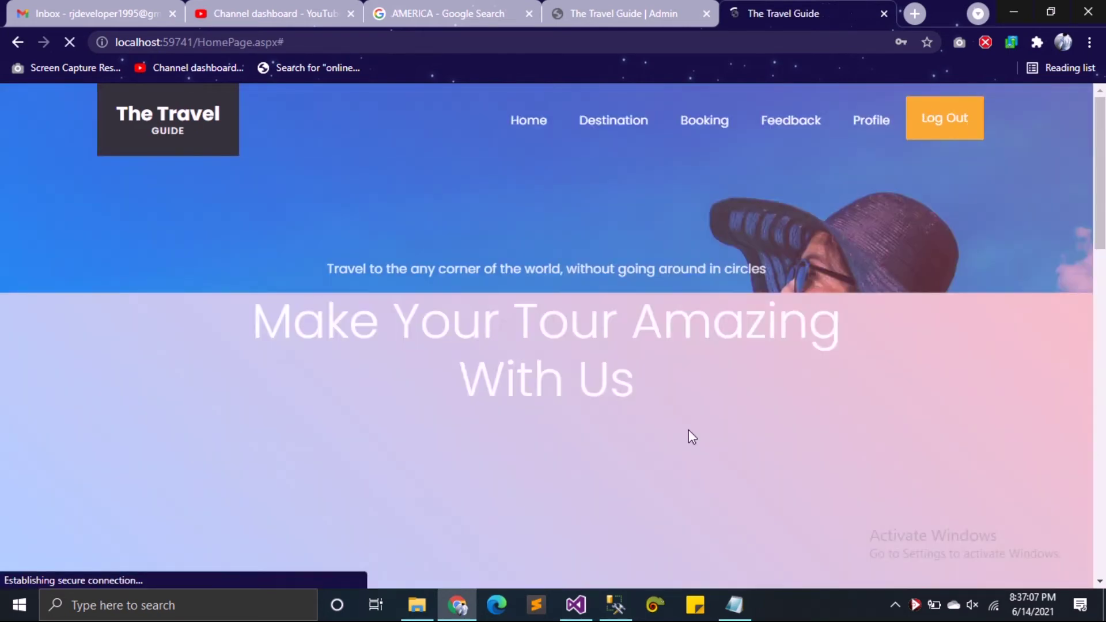
# Step: Replace the mobile number on the customer's Profile page with a new number and save it
pyautogui.scroll(-15, 514, 222)
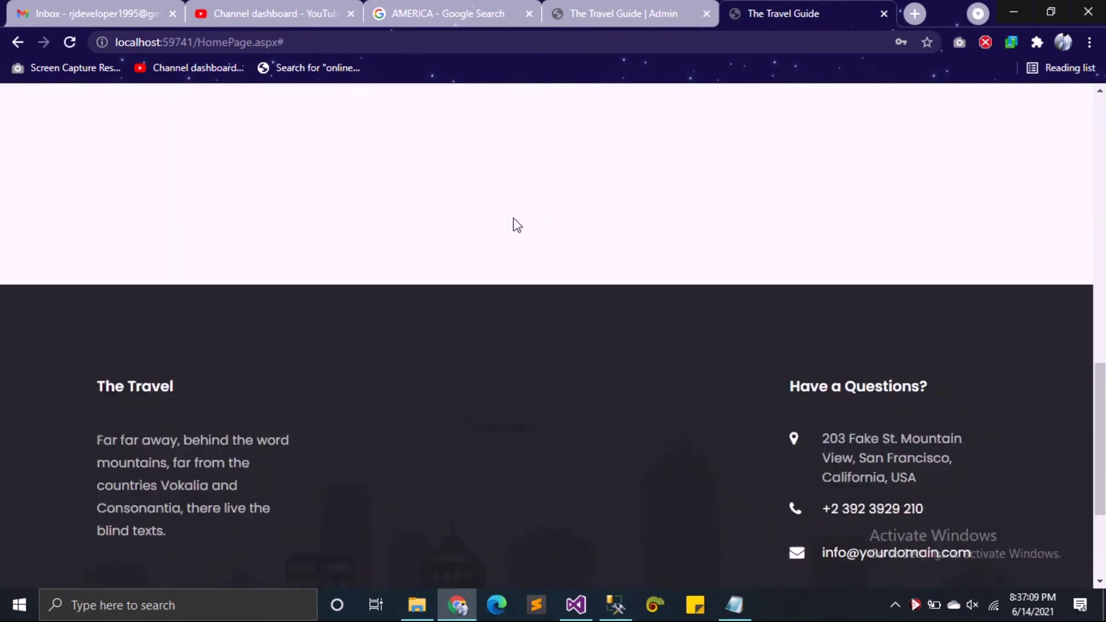
pyautogui.scroll(5, 500, 299)
pyautogui.scroll(6, 691, 359)
pyautogui.click(864, 134)
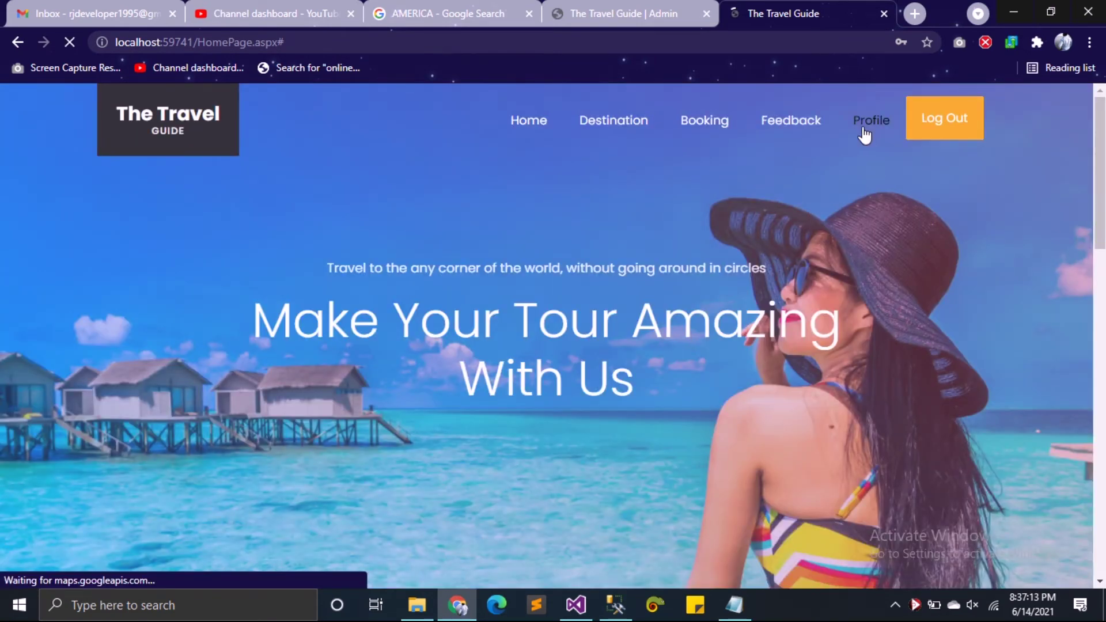
pyautogui.scroll(-7, 854, 217)
pyautogui.scroll(7, 747, 496)
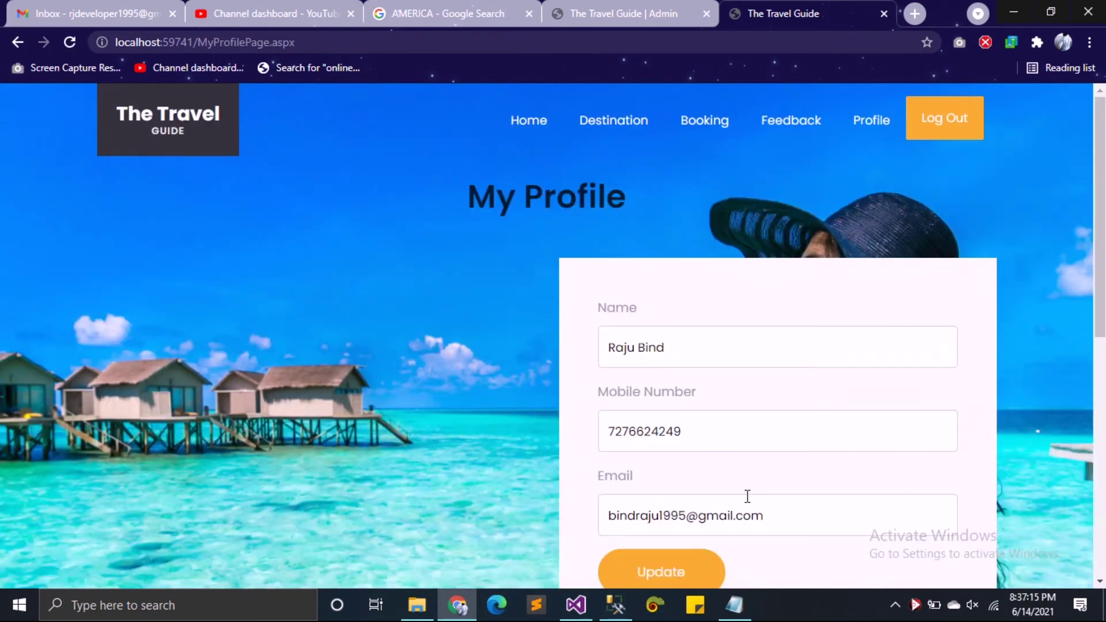
pyautogui.doubleClick(728, 434)
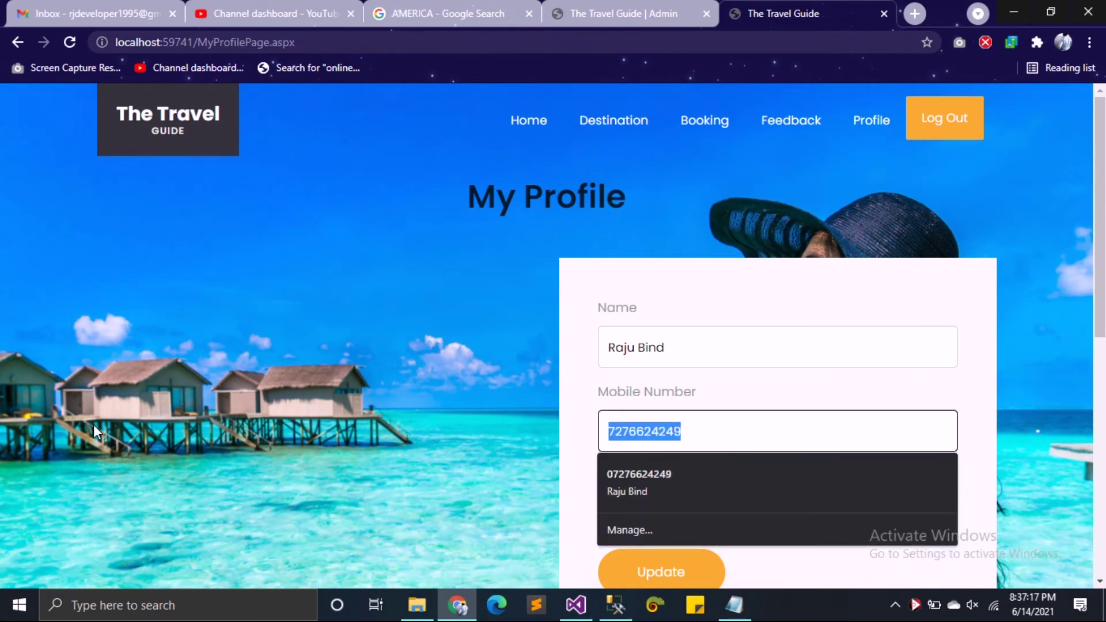
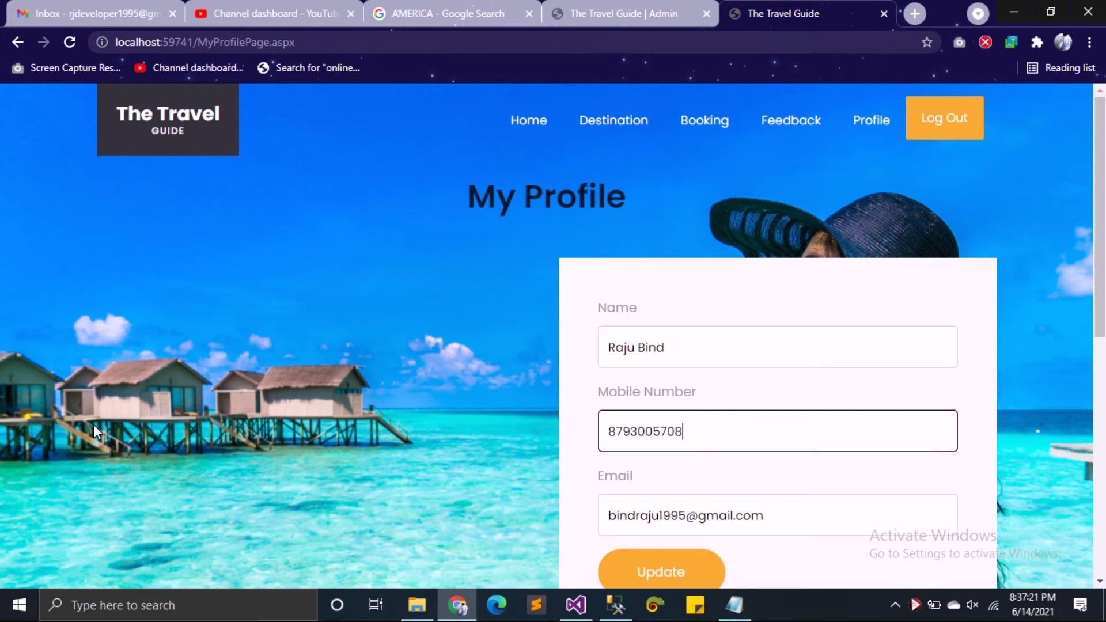
pyautogui.click(691, 567)
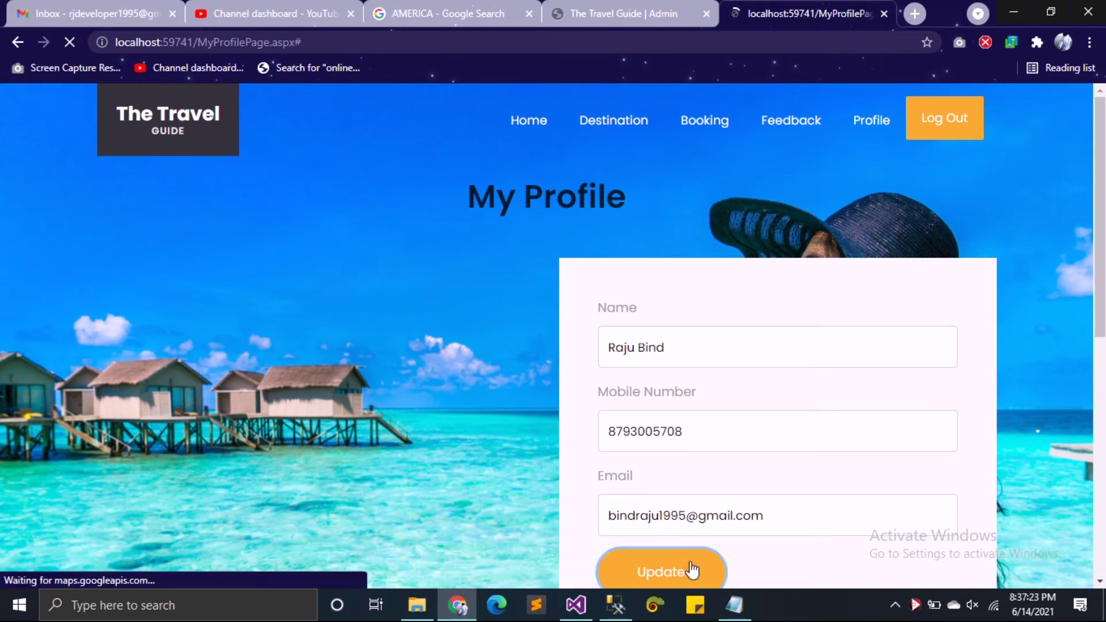
# Step: Visit the Feedback and Booking pages, then open Destination and scroll to the United States package
pyautogui.click(809, 129)
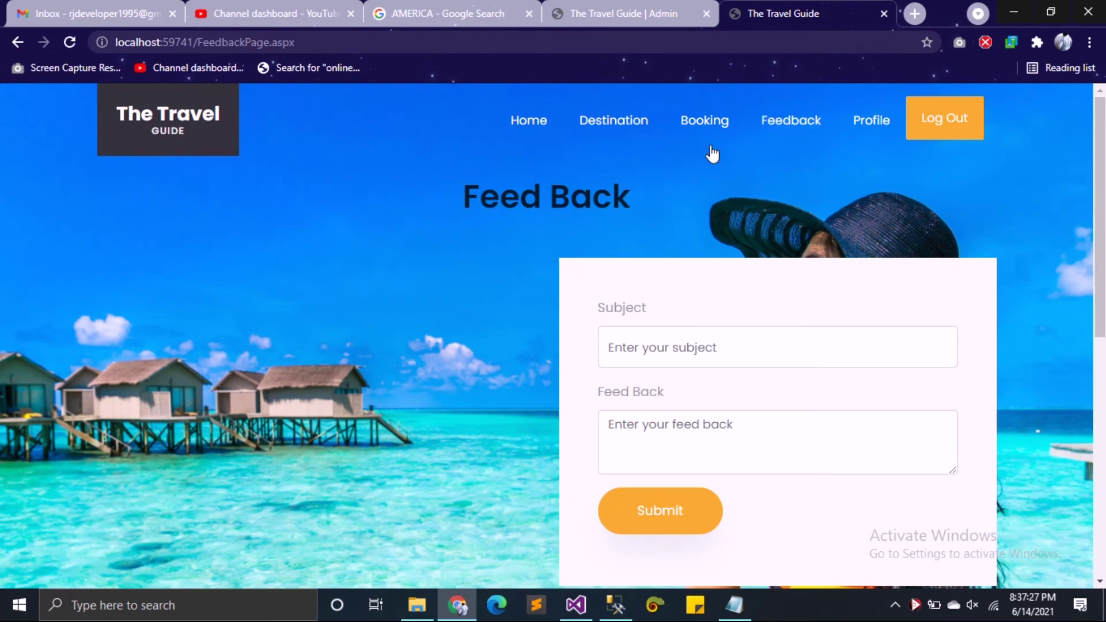
pyautogui.click(706, 125)
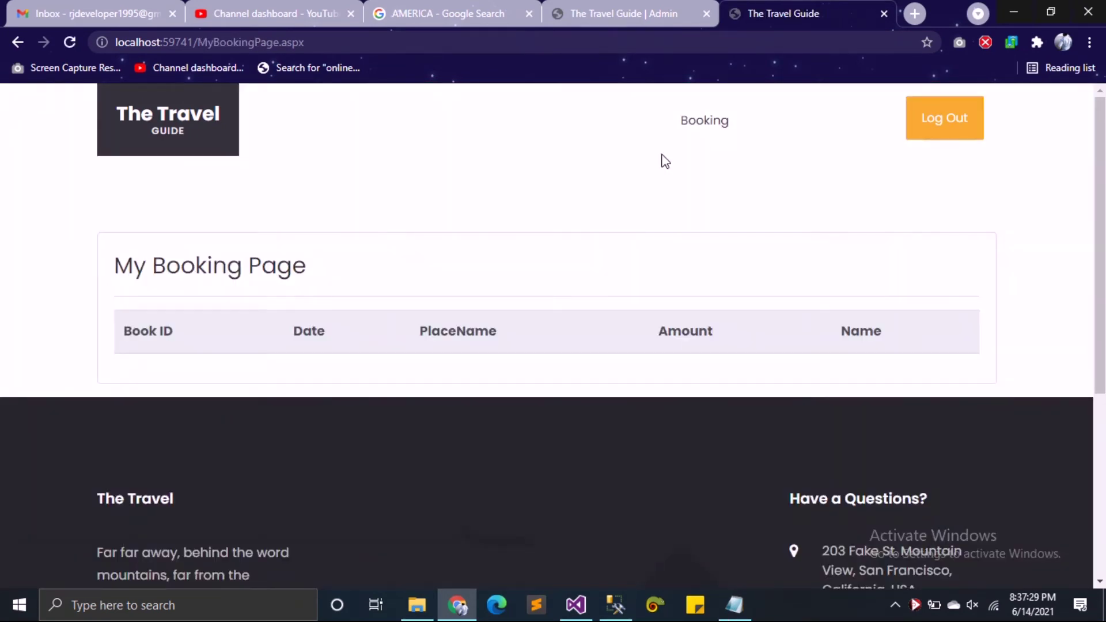
pyautogui.click(628, 126)
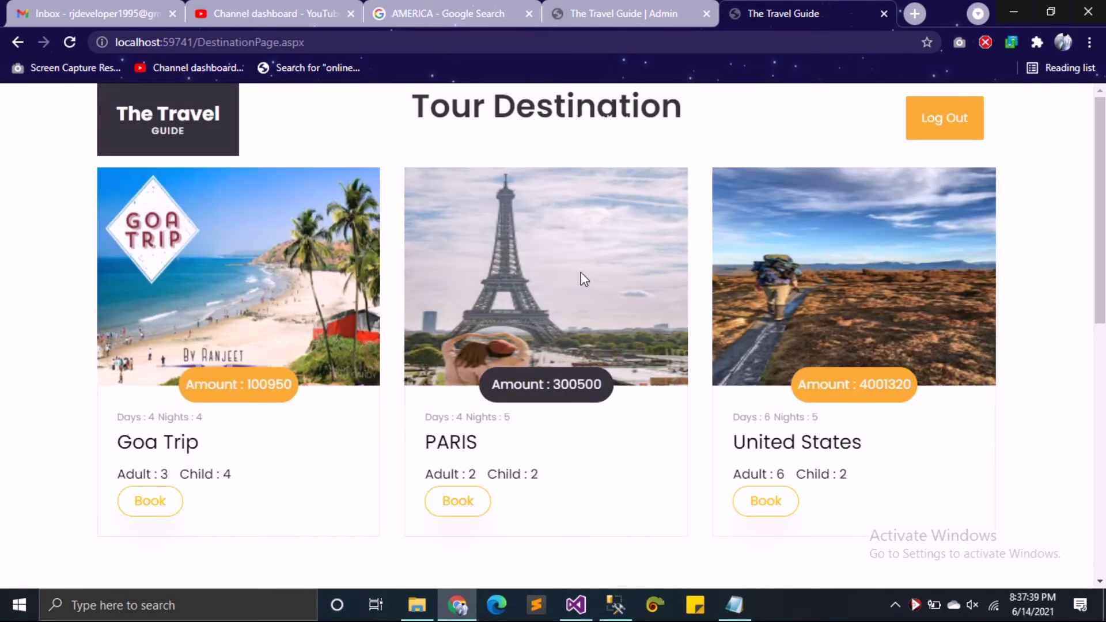
pyautogui.scroll(-8, 264, 422)
pyautogui.moveTo(1101, 465); pyautogui.dragTo(1102, 310)
# Step: Start the United States booking with June 1 as the travel date and dismiss the invalid-date warning
pyautogui.click(768, 410)
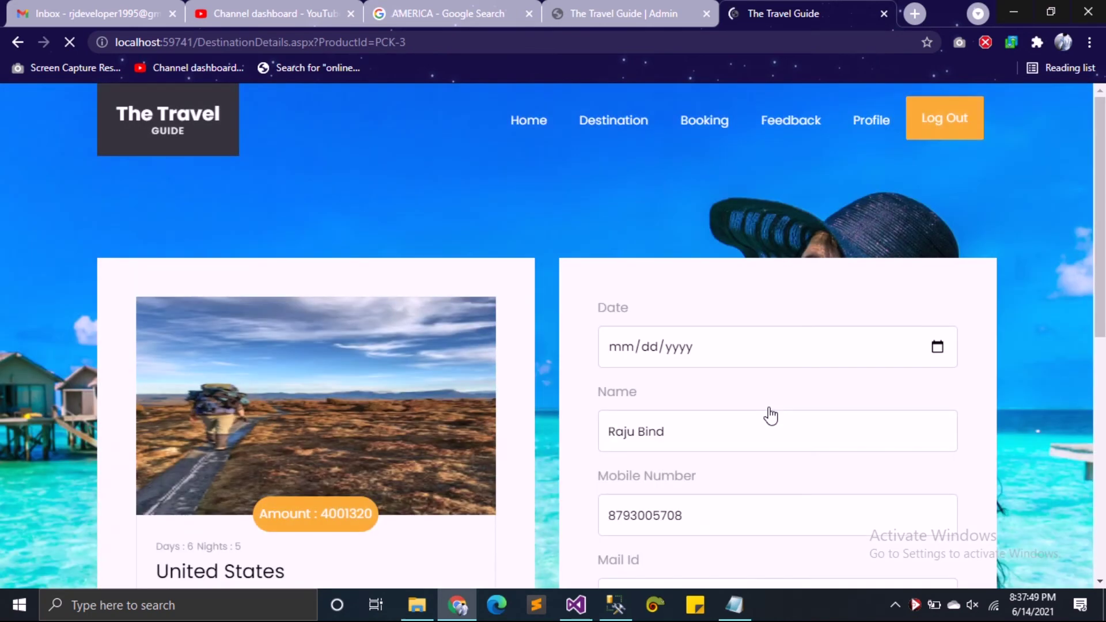
pyautogui.moveTo(1099, 173); pyautogui.dragTo(1099, 260)
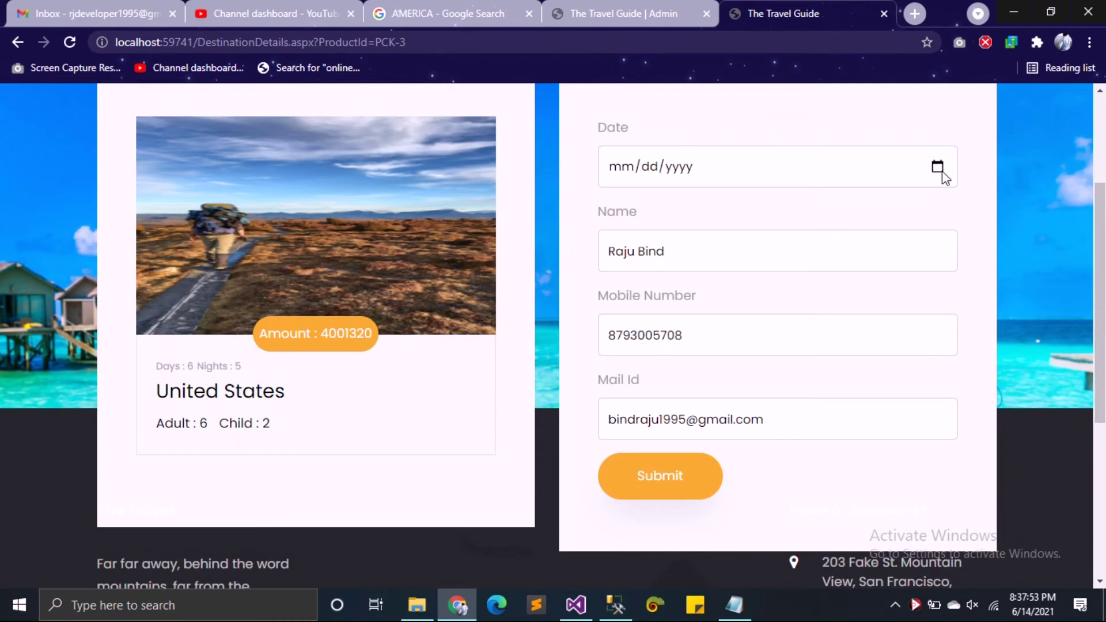
pyautogui.click(937, 196)
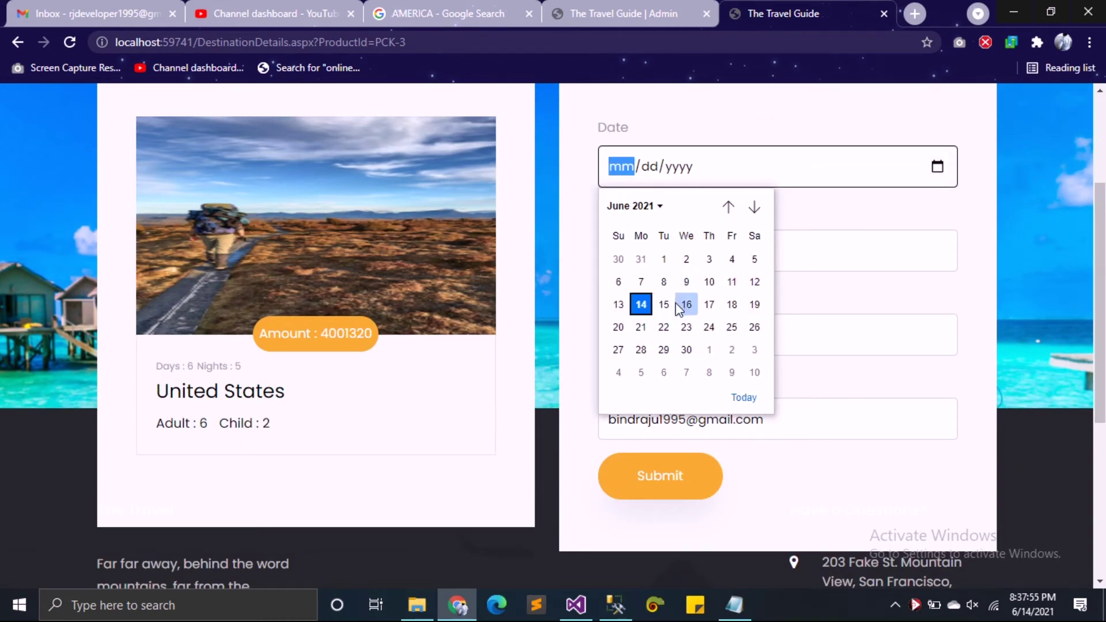
pyautogui.click(663, 259)
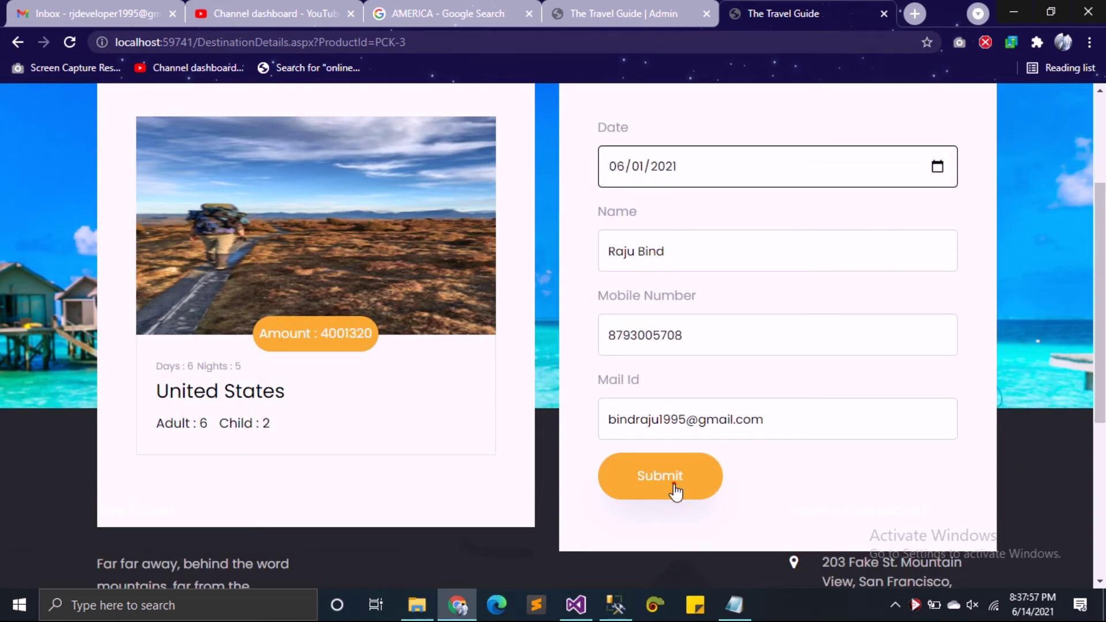
pyautogui.click(674, 486)
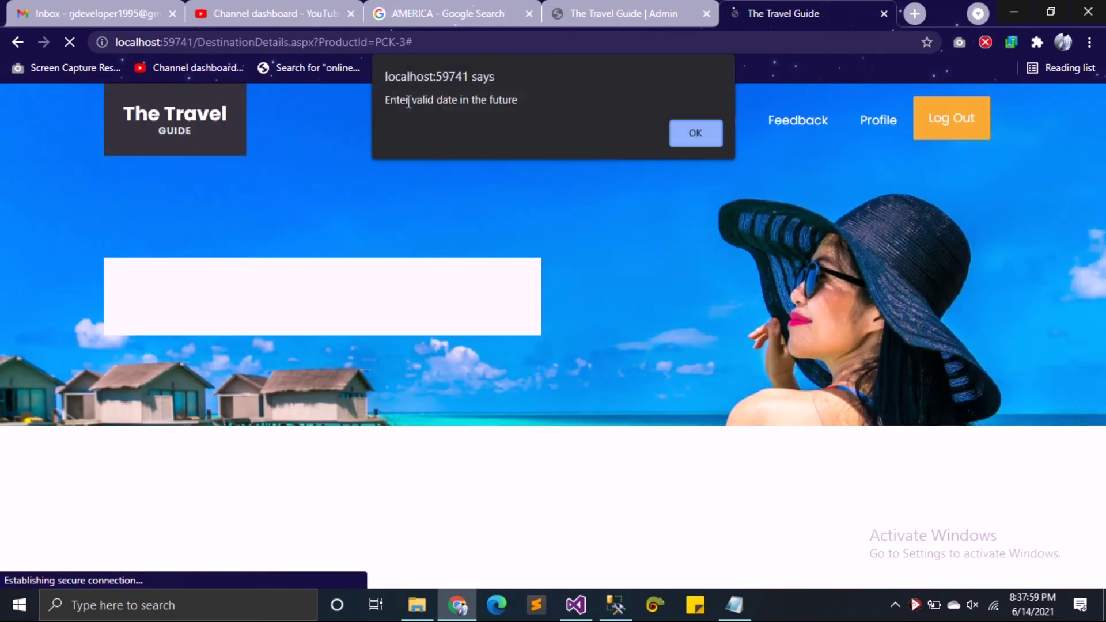
pyautogui.click(703, 146)
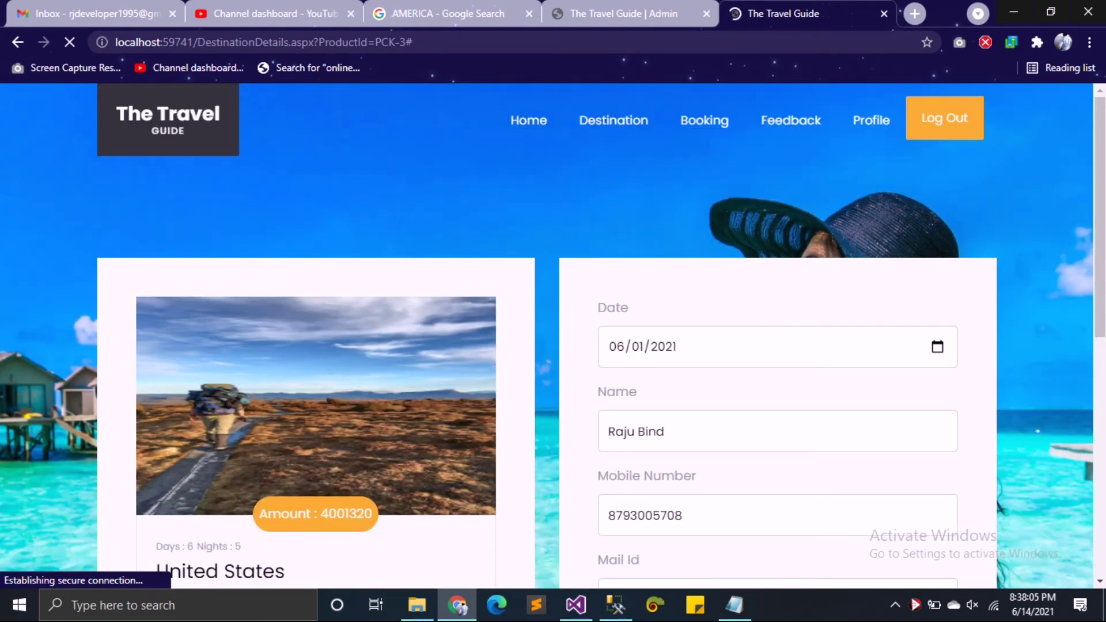
# Step: Change the travel date to June 21 and re-enter the customer's name and mobile number
pyautogui.scroll(-4, 804, 336)
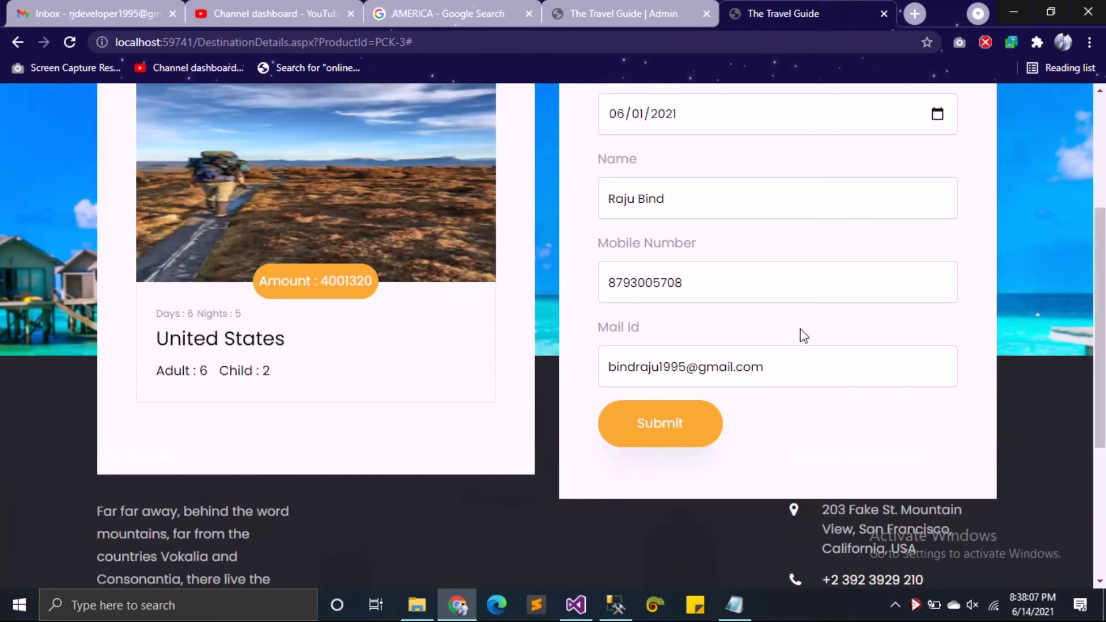
pyautogui.moveTo(699, 279); pyautogui.dragTo(582, 282)
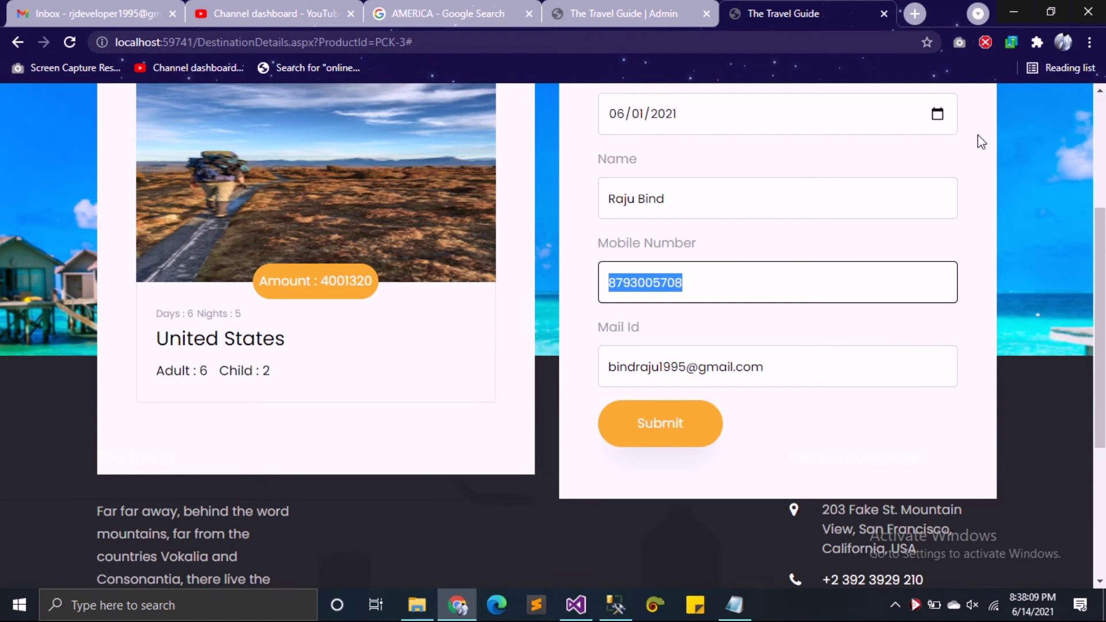
pyautogui.click(938, 114)
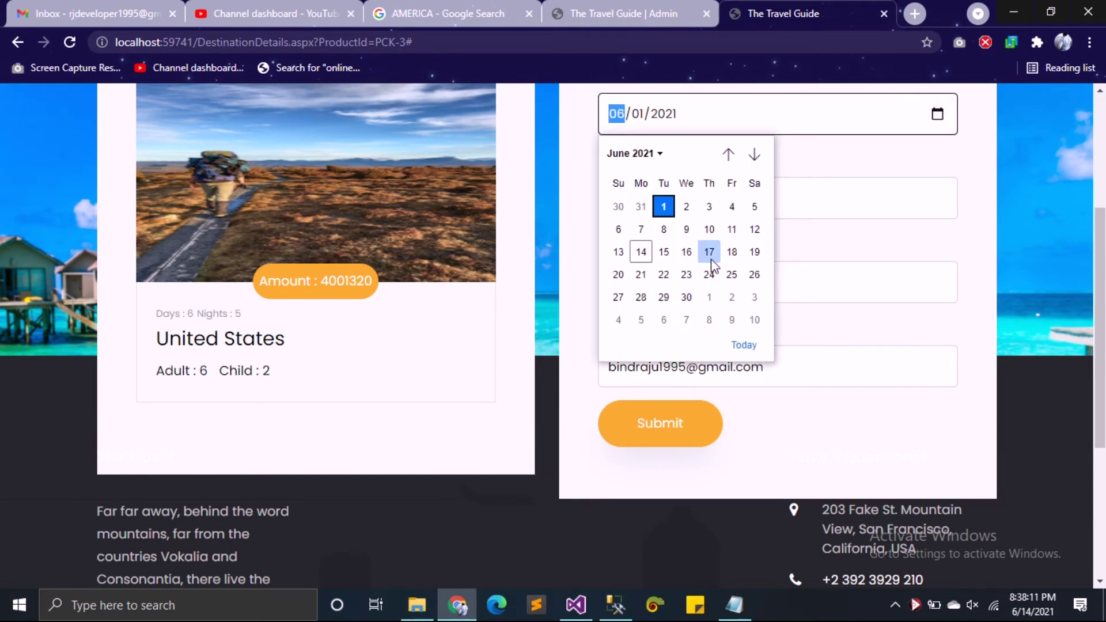
pyautogui.click(641, 274)
pyautogui.moveTo(672, 201); pyautogui.dragTo(429, 198)
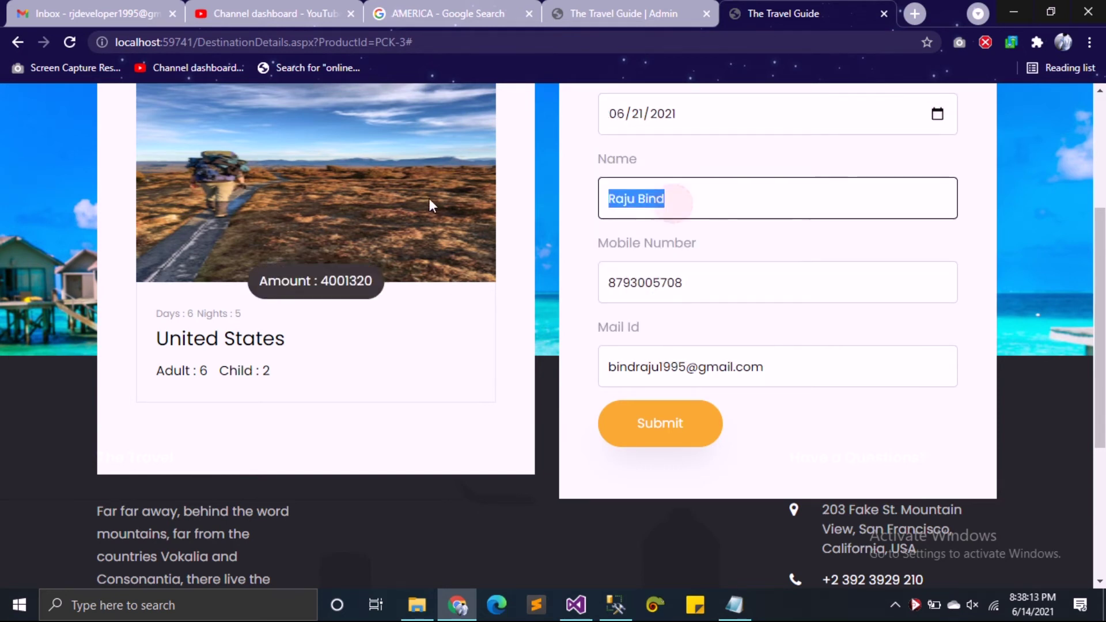
pyautogui.write('pOOJA')
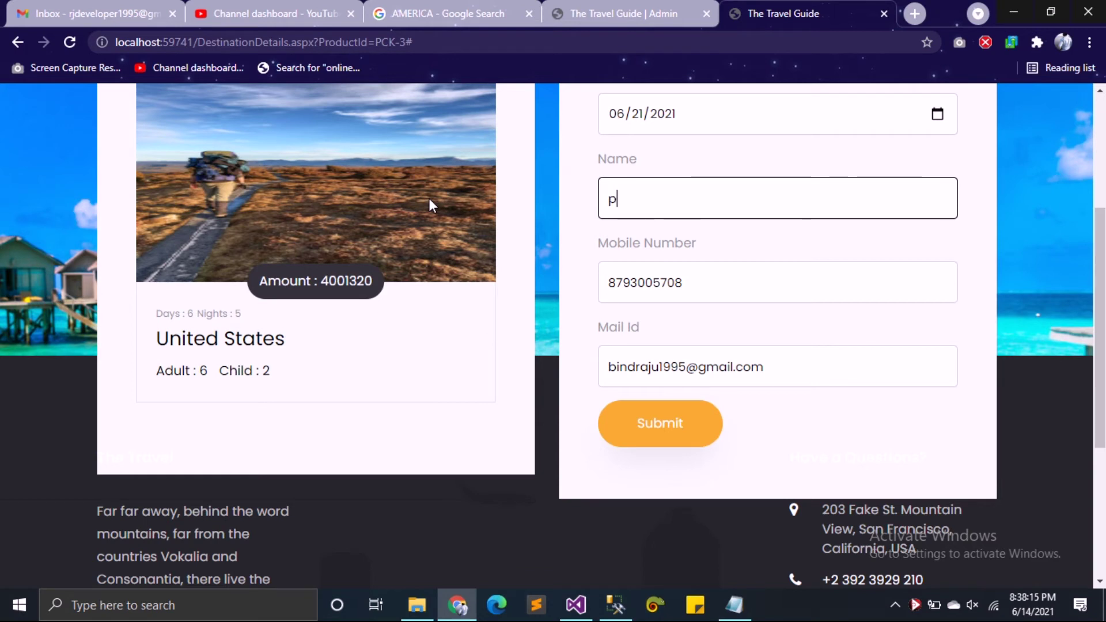
pyautogui.press('BackSpace')
pyautogui.press('BackSpace')
pyautogui.press('BackSpace')
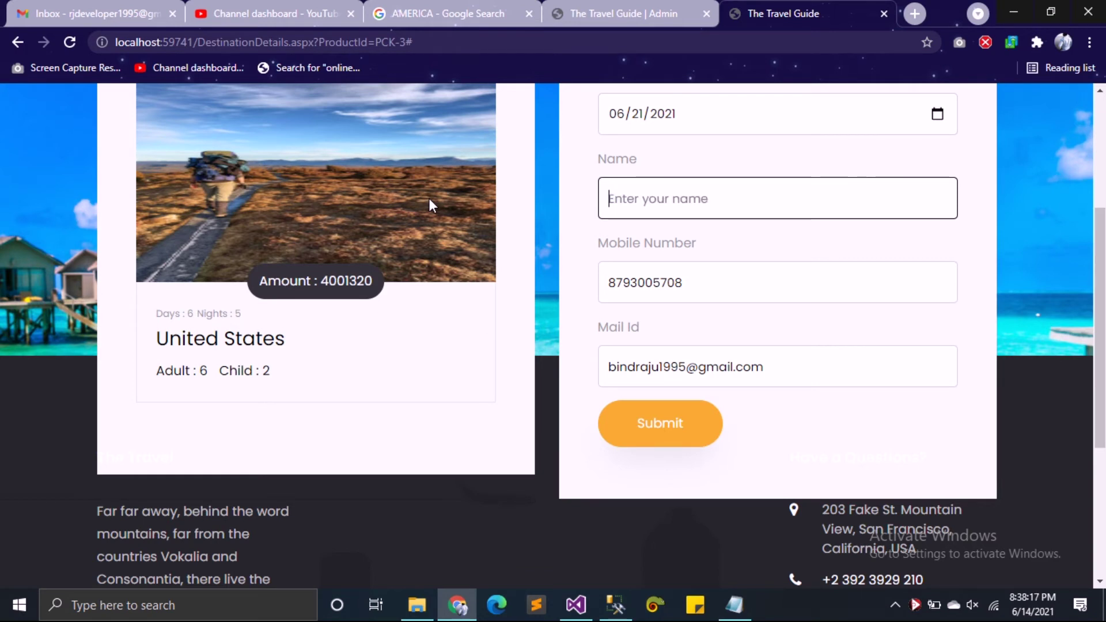
pyautogui.write('Pooja')
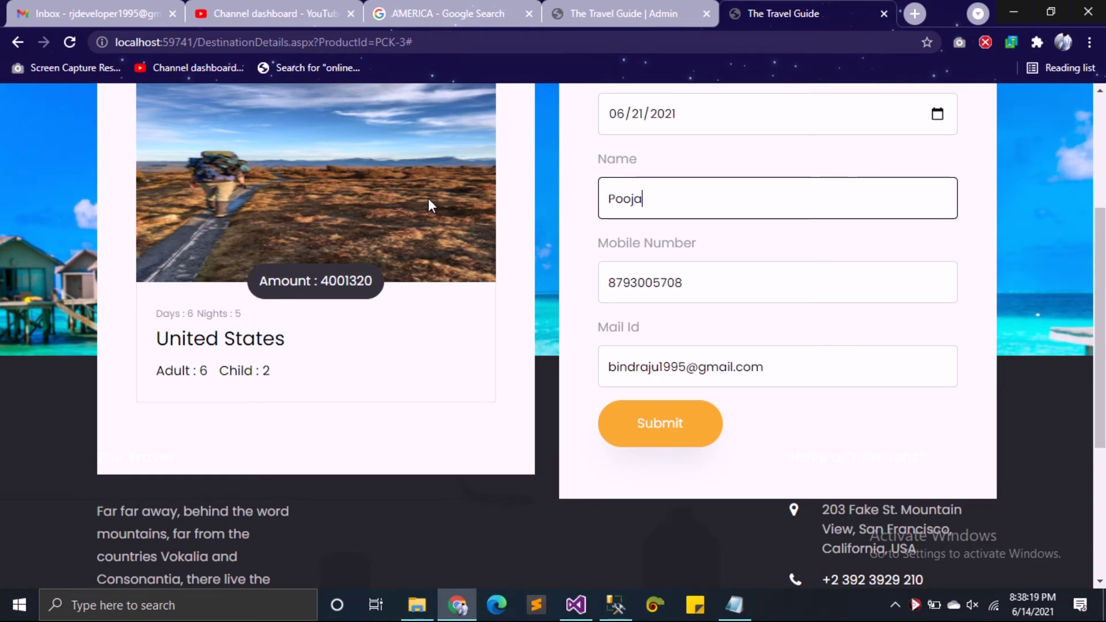
pyautogui.press('Tab')
pyautogui.write('987456')
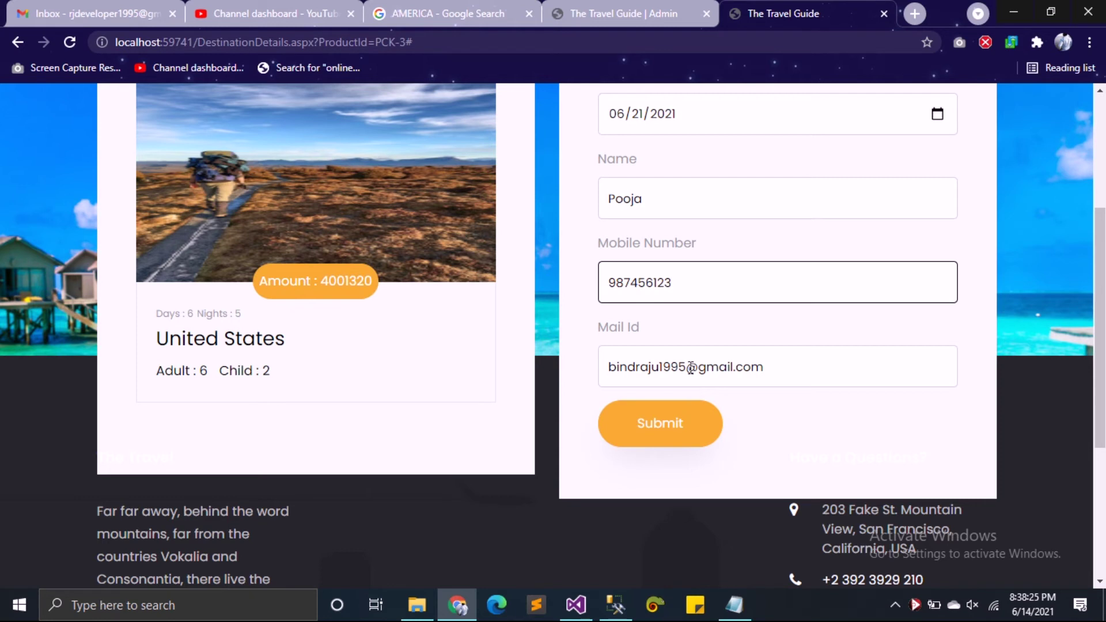
# Step: Submit the booking, then edit the email address and retry the submission
pyautogui.click(677, 433)
pyautogui.click(671, 284)
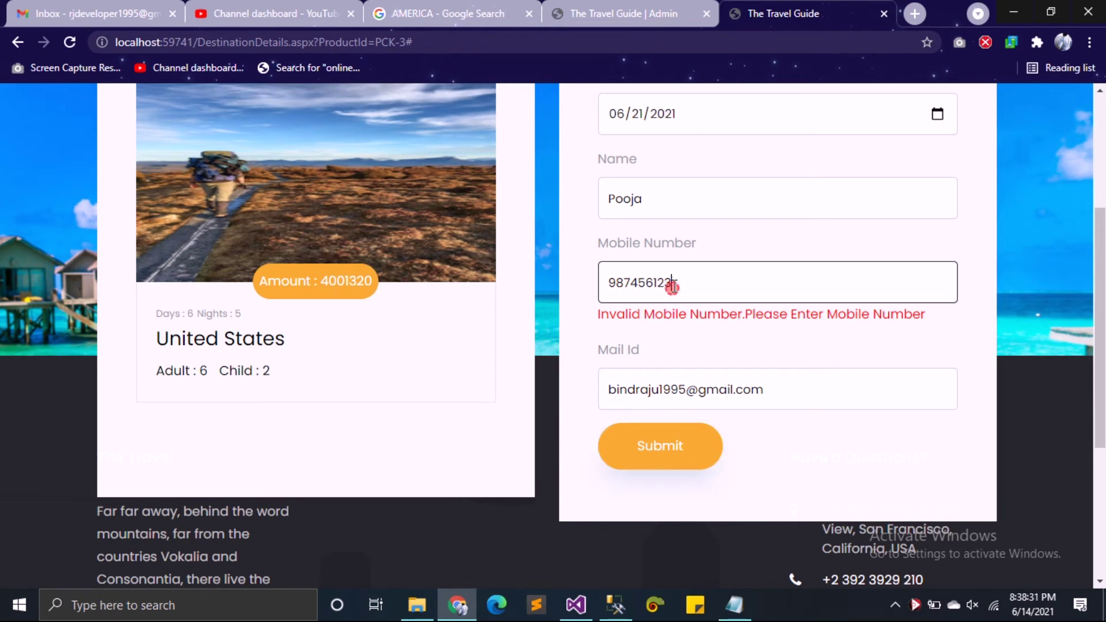
pyautogui.click(747, 387)
pyautogui.click(687, 371)
pyautogui.hotkey('shift', 'Right')
pyautogui.press('BackSpace')
pyautogui.click(613, 444)
# Step: Restore the @ in the email address and submit the United States booking
pyautogui.click(772, 372)
pyautogui.click(685, 427)
pyautogui.click(687, 367)
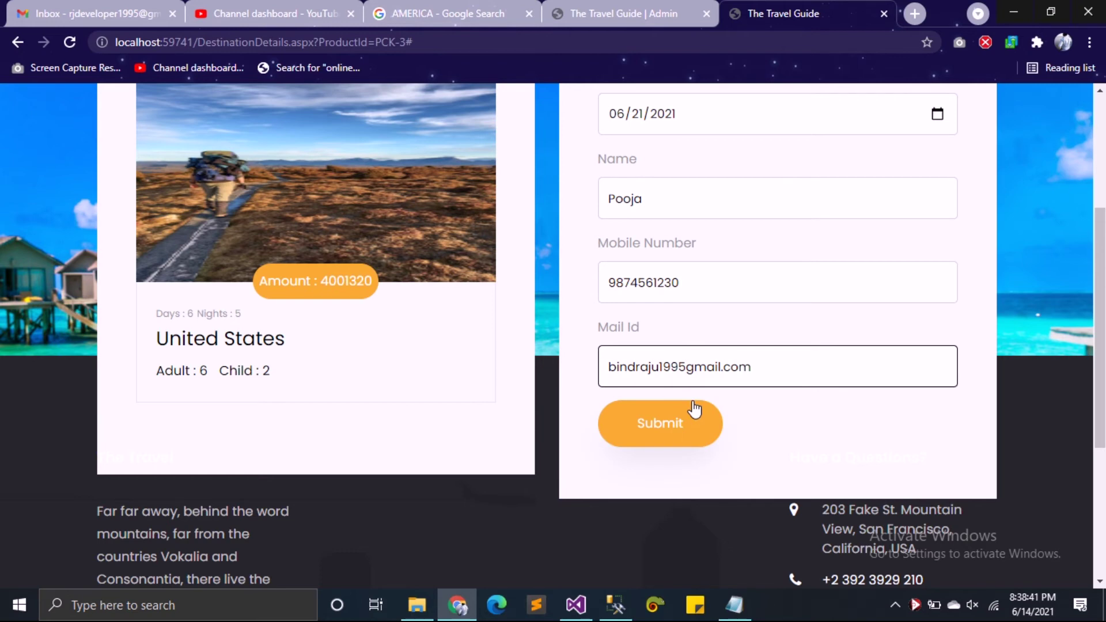
pyautogui.write('@')
pyautogui.scroll(4, 798, 430)
pyautogui.scroll(-8, 783, 454)
pyautogui.click(685, 236)
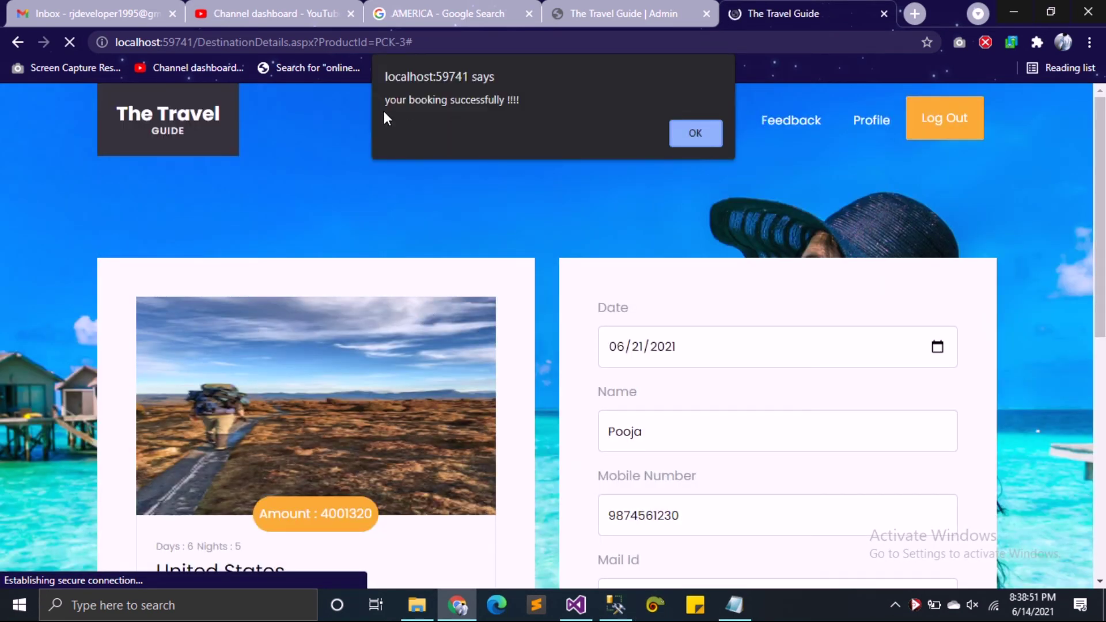
# Step: Acknowledge the booking alert, find the United States booking in My Booking Page, then go to Feedback
pyautogui.click(694, 133)
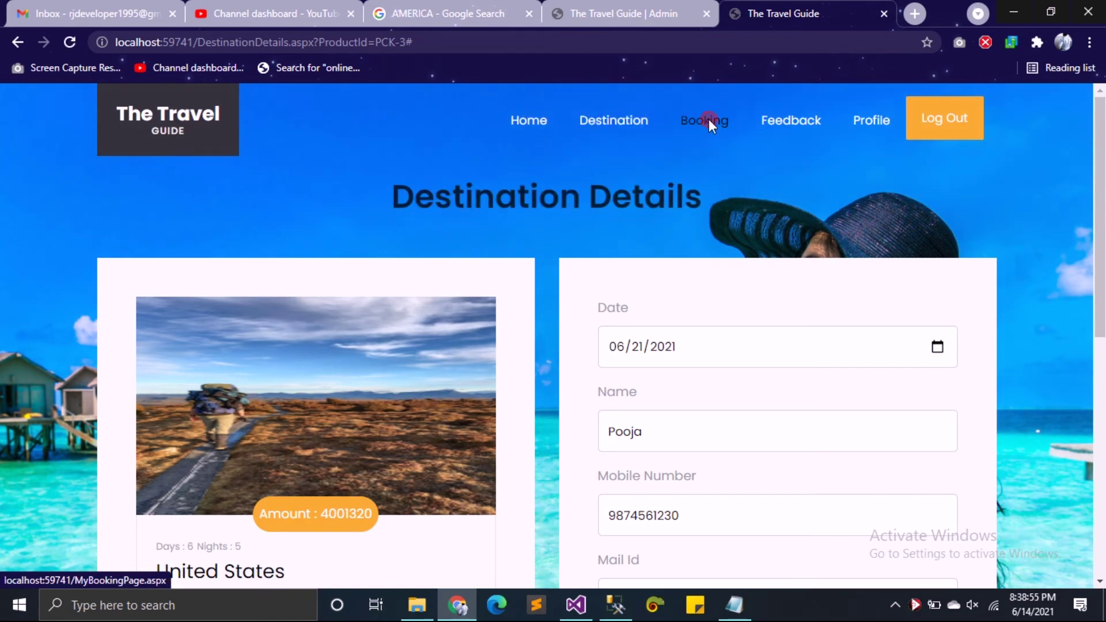
pyautogui.click(710, 121)
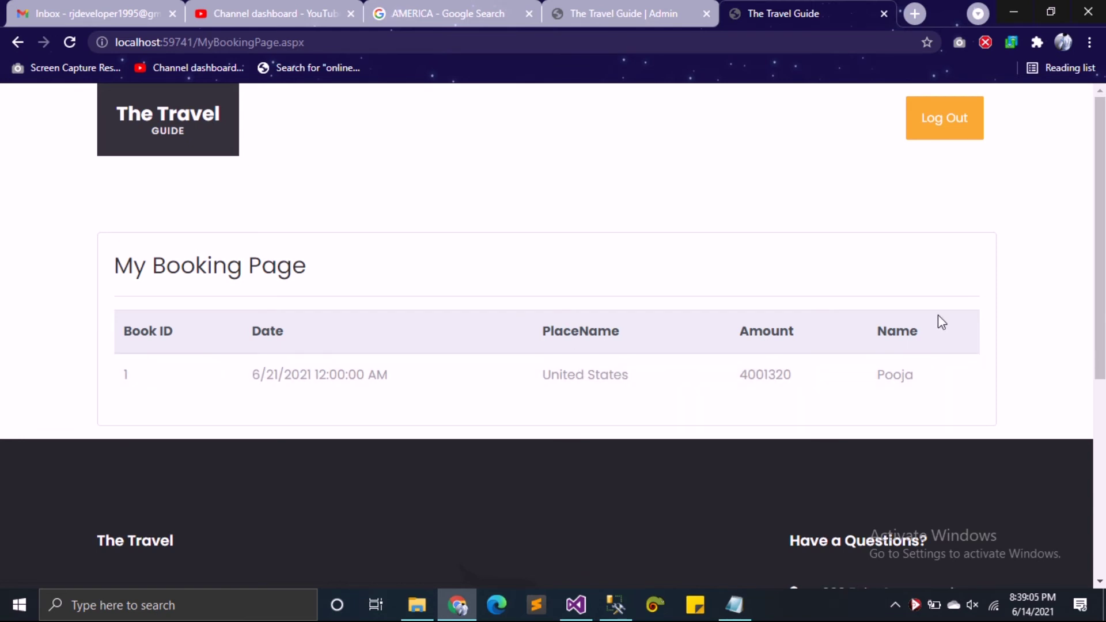
pyautogui.click(785, 128)
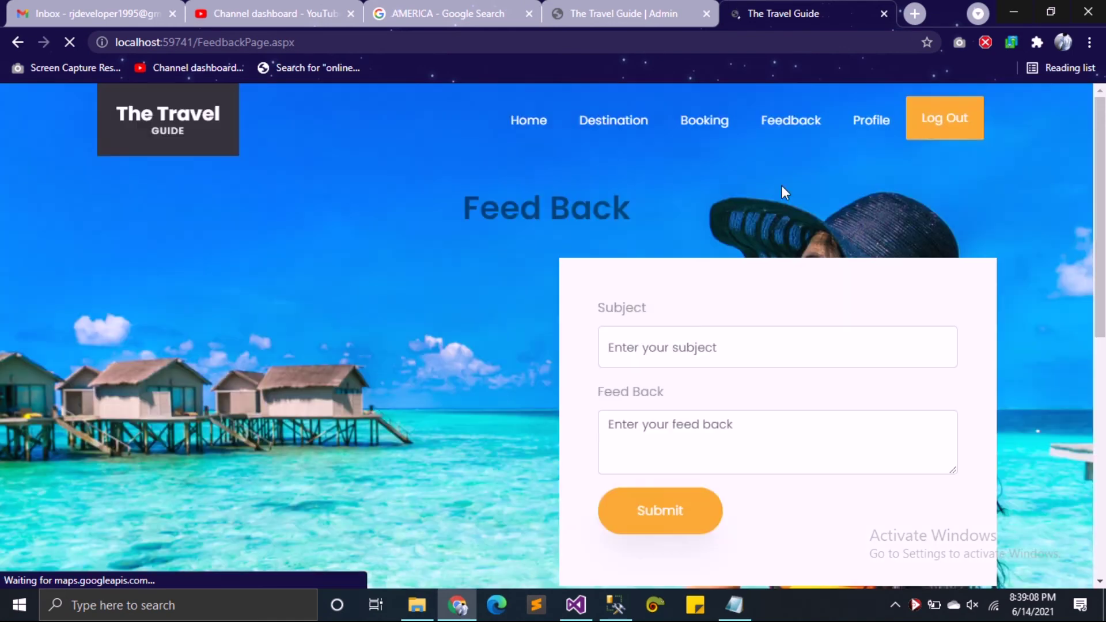
# Step: Fill in feedback with subject Holiday, text 'Best Wesbite developer', and a signature line
pyautogui.click(740, 358)
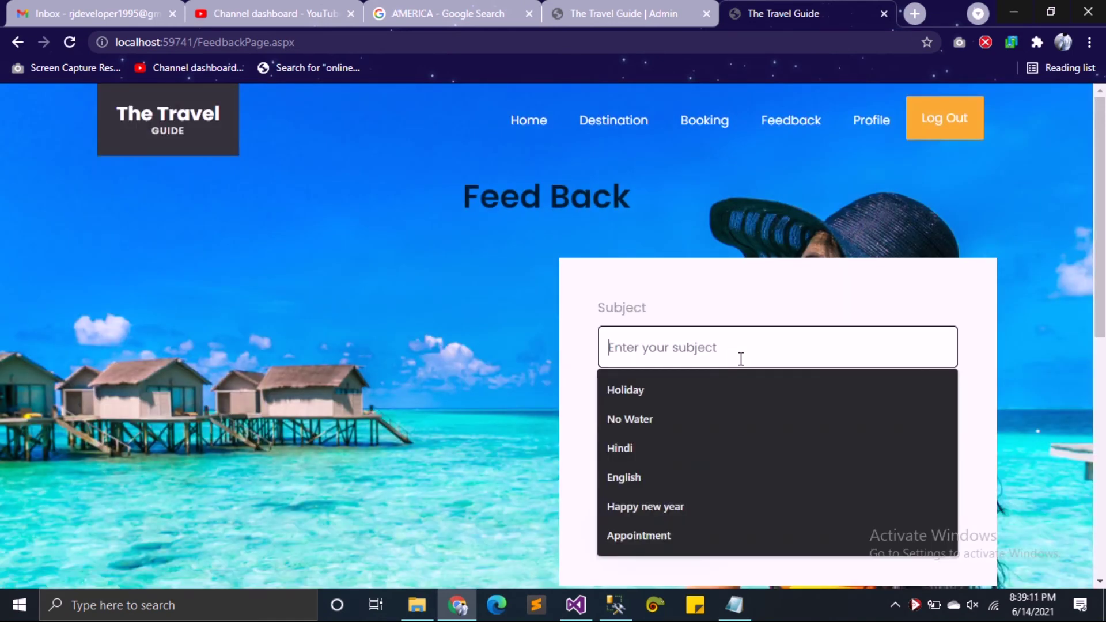
pyautogui.click(700, 387)
pyautogui.click(694, 424)
pyautogui.write('Best')
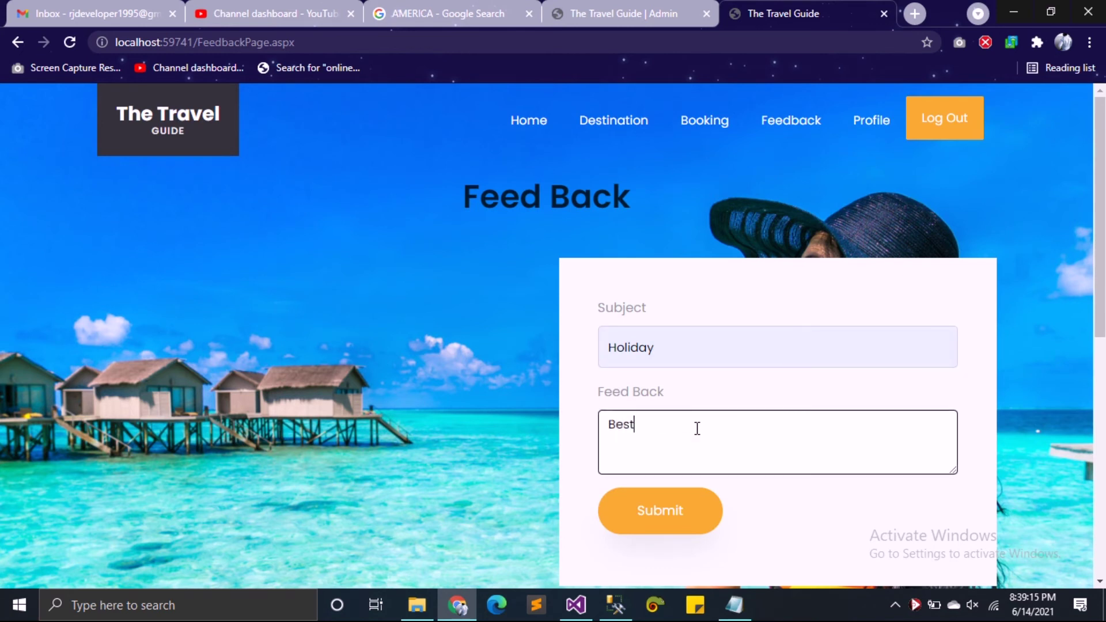
pyautogui.write(' Wesbite developer')
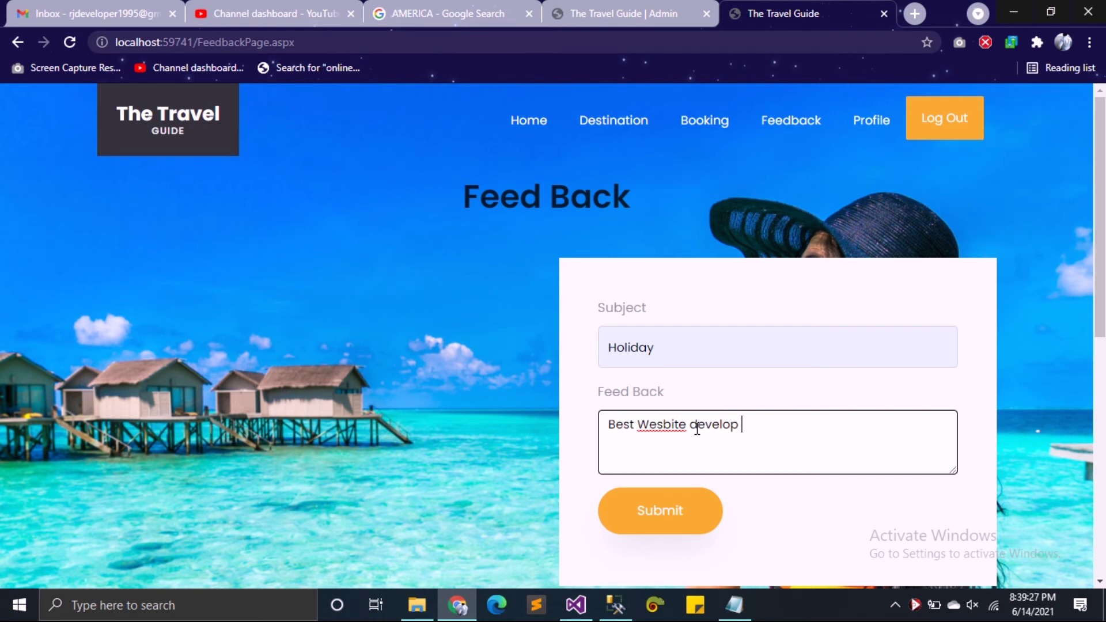
pyautogui.write('RJ Developer')
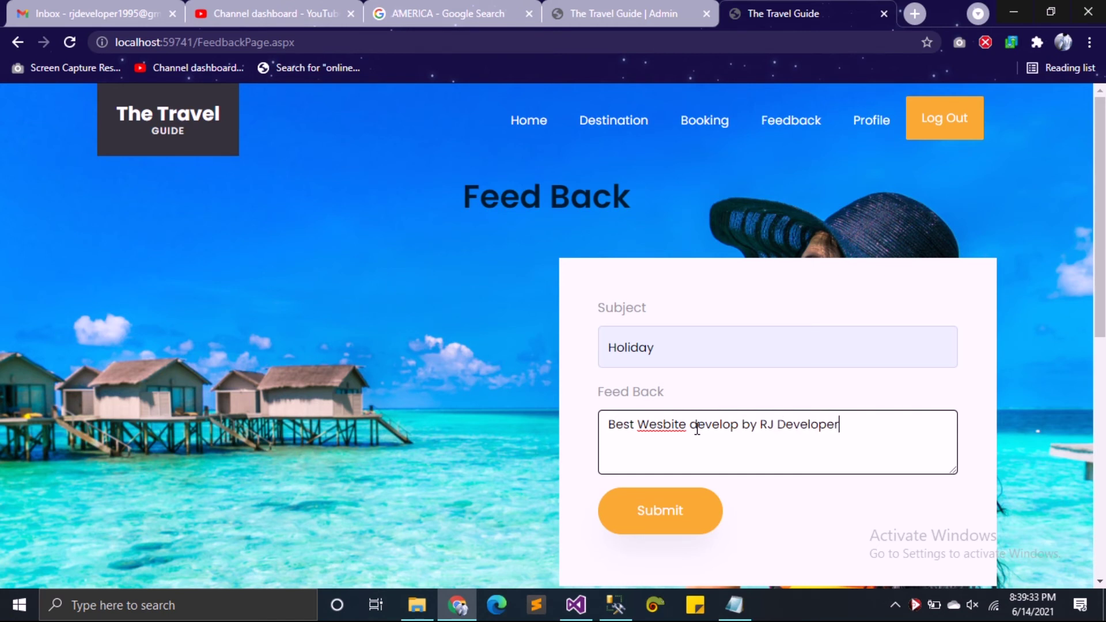
# Step: Submit the feedback, dismiss the confirmation alert, and go back to the admin tab
pyautogui.click(663, 529)
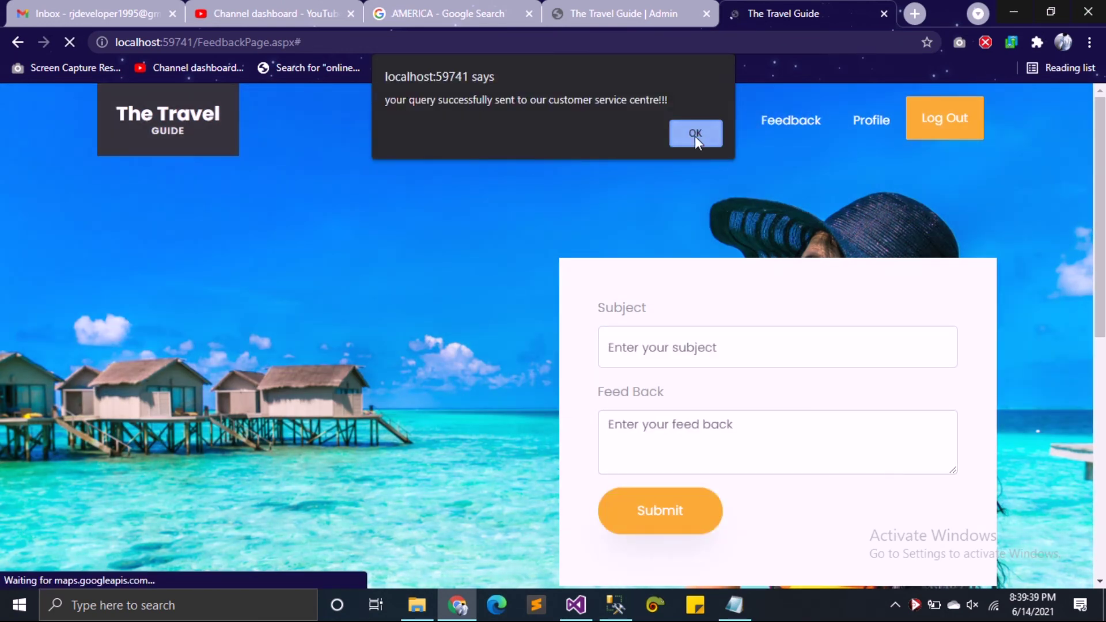
pyautogui.click(695, 134)
pyautogui.click(633, 13)
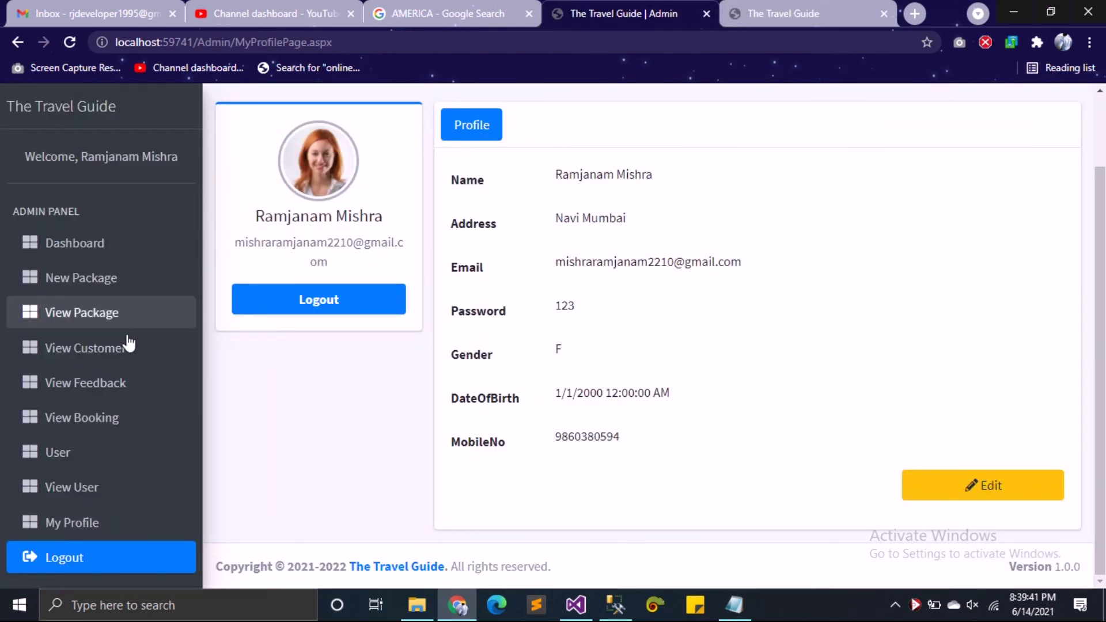
# Step: Review the customer list and bookings, highlighting the PCK-3 booking's package id
pyautogui.click(93, 348)
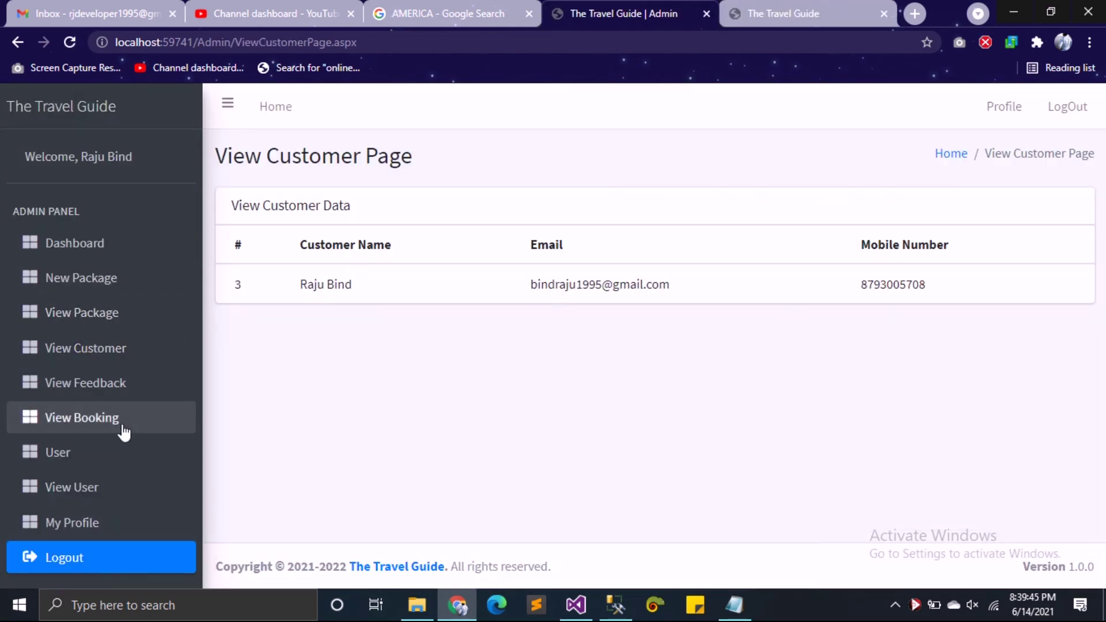
pyautogui.click(104, 429)
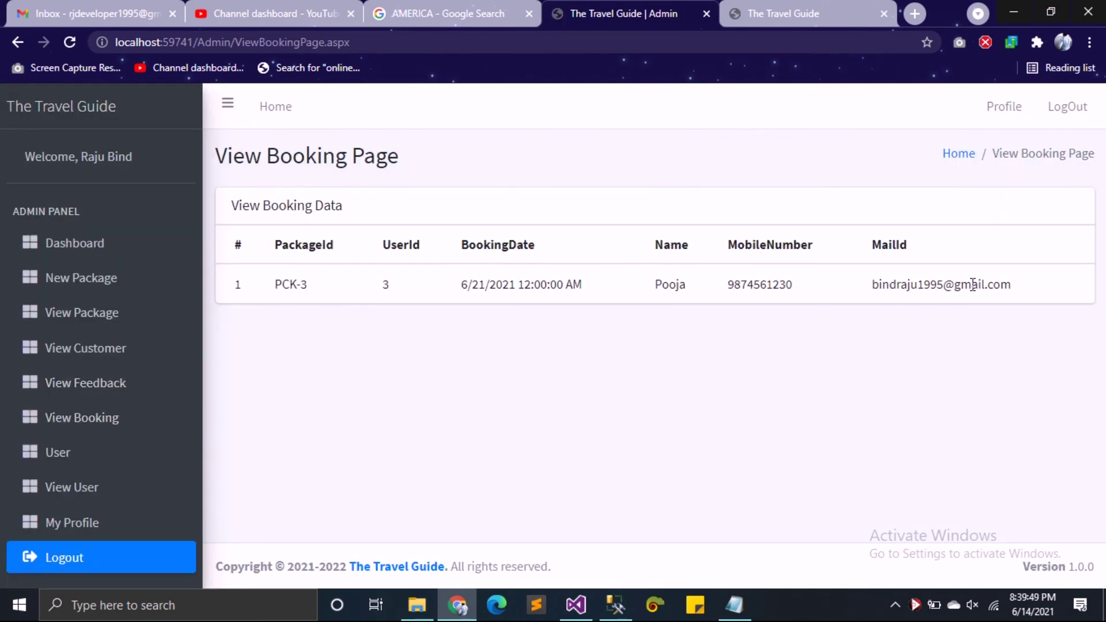
pyautogui.moveTo(311, 285); pyautogui.dragTo(260, 288)
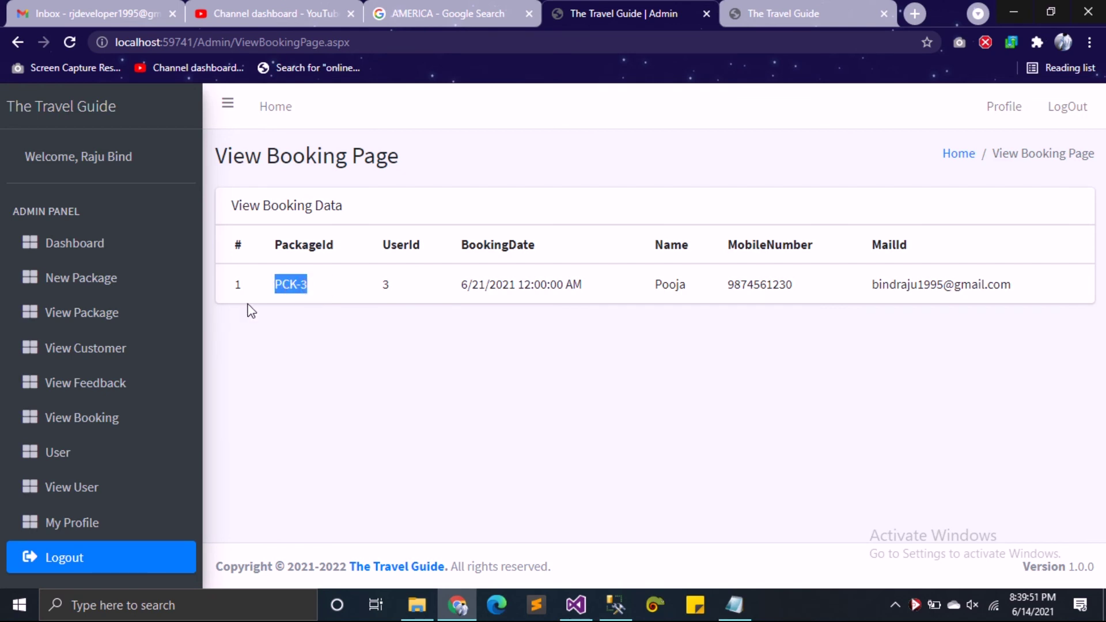
# Step: Check the package list and the Holiday feedback entry, then return to the customer tab
pyautogui.click(101, 321)
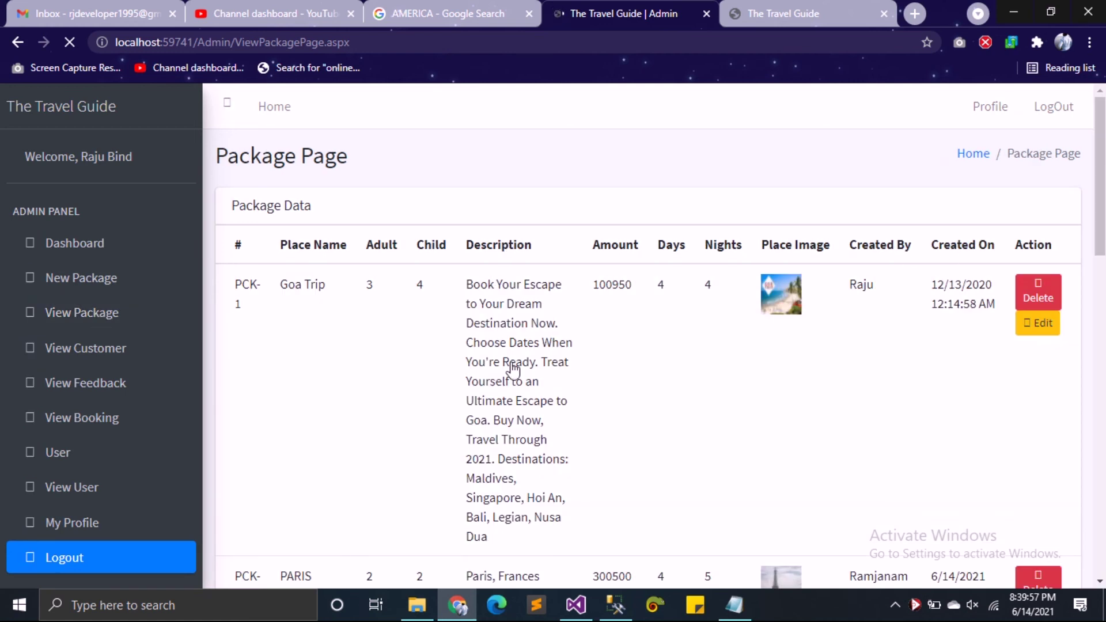
pyautogui.scroll(-15, 271, 320)
pyautogui.scroll(7, 257, 279)
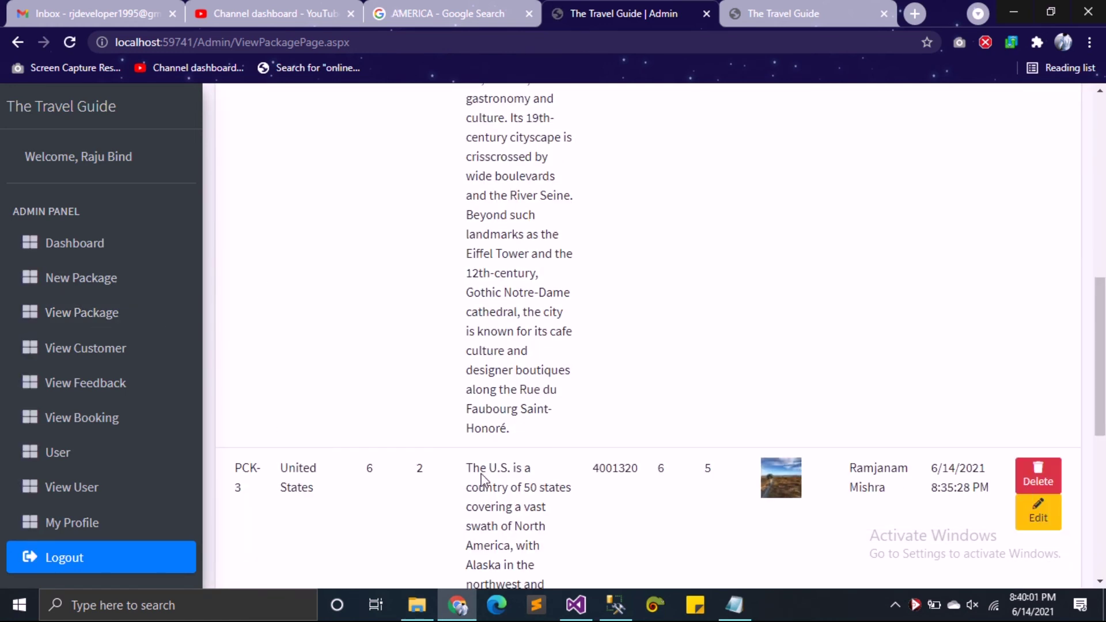
pyautogui.scroll(8, 496, 477)
pyautogui.click(110, 394)
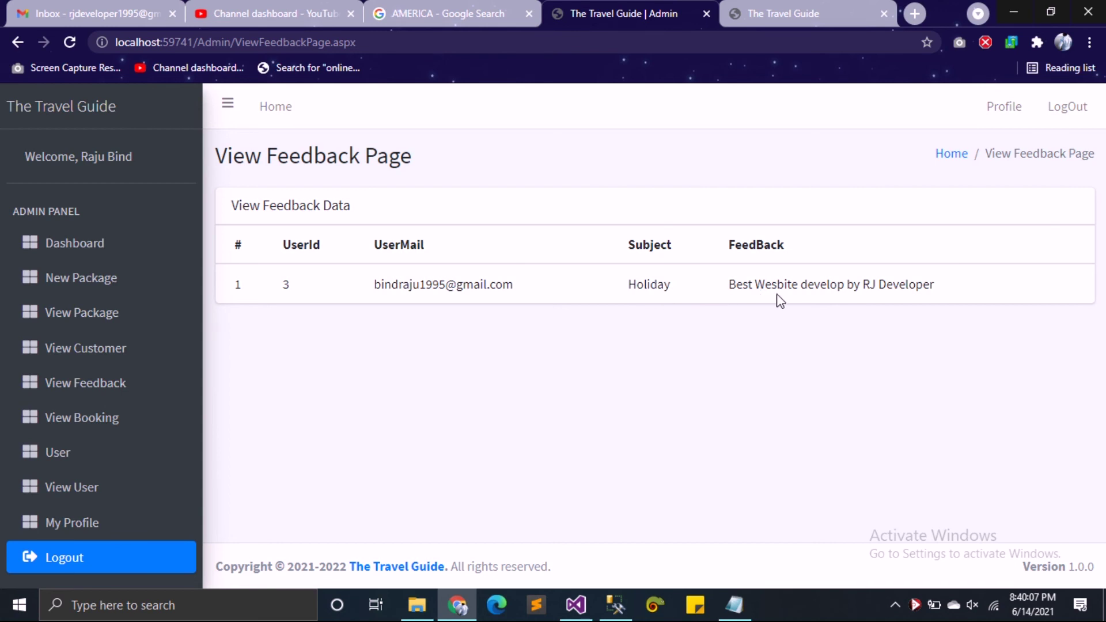
pyautogui.click(808, 8)
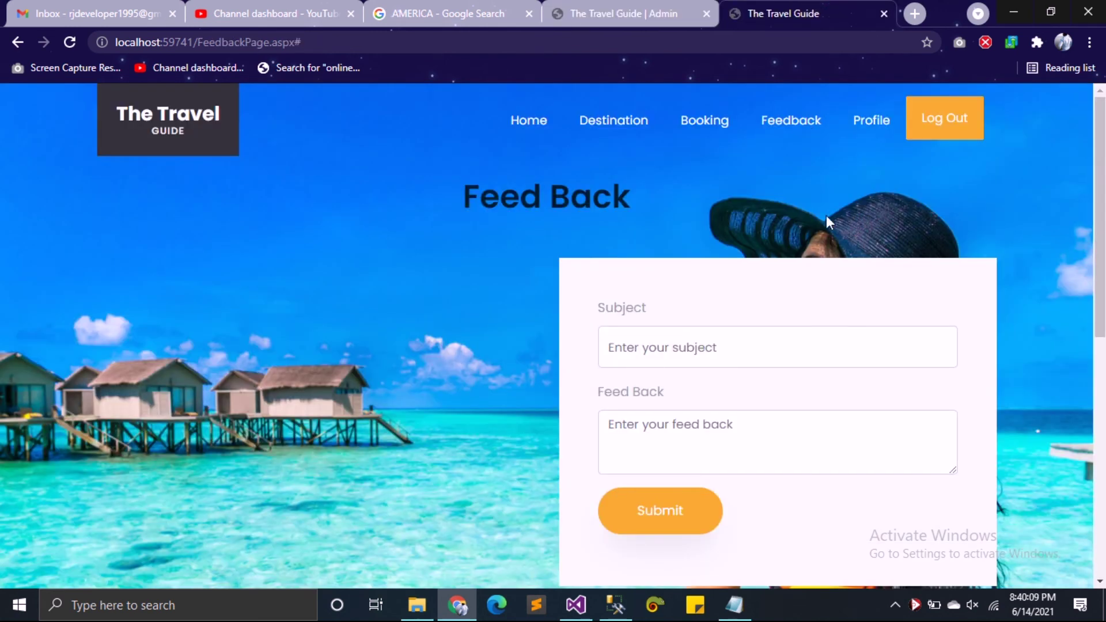
# Step: Visit the customer homepage and log out of the customer account
pyautogui.click(533, 122)
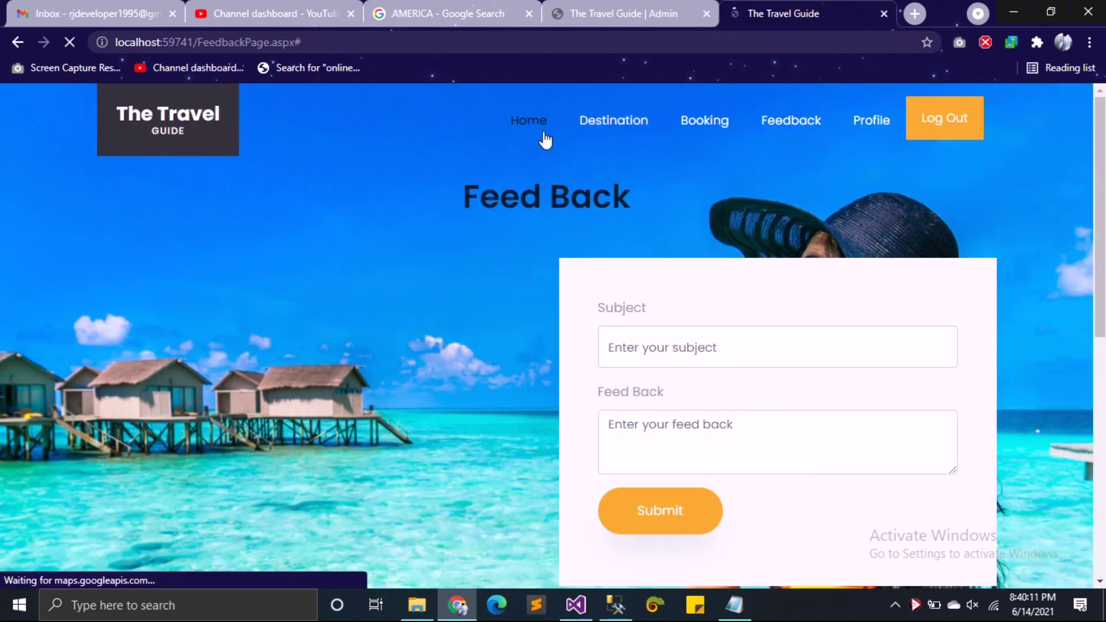
pyautogui.scroll(-10, 547, 336)
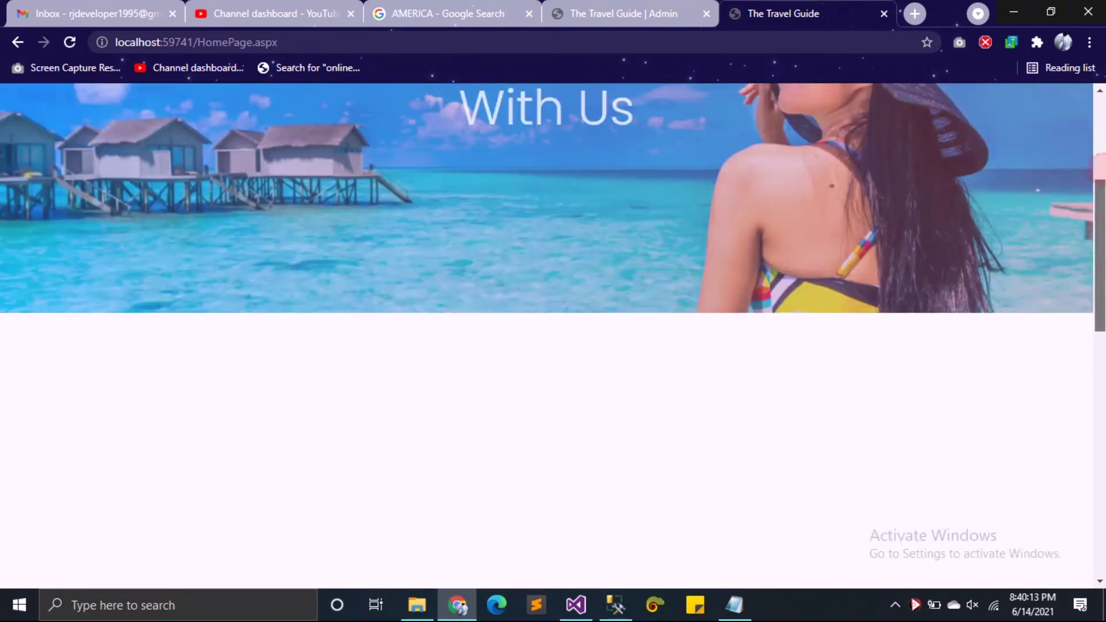
pyautogui.press('Home')
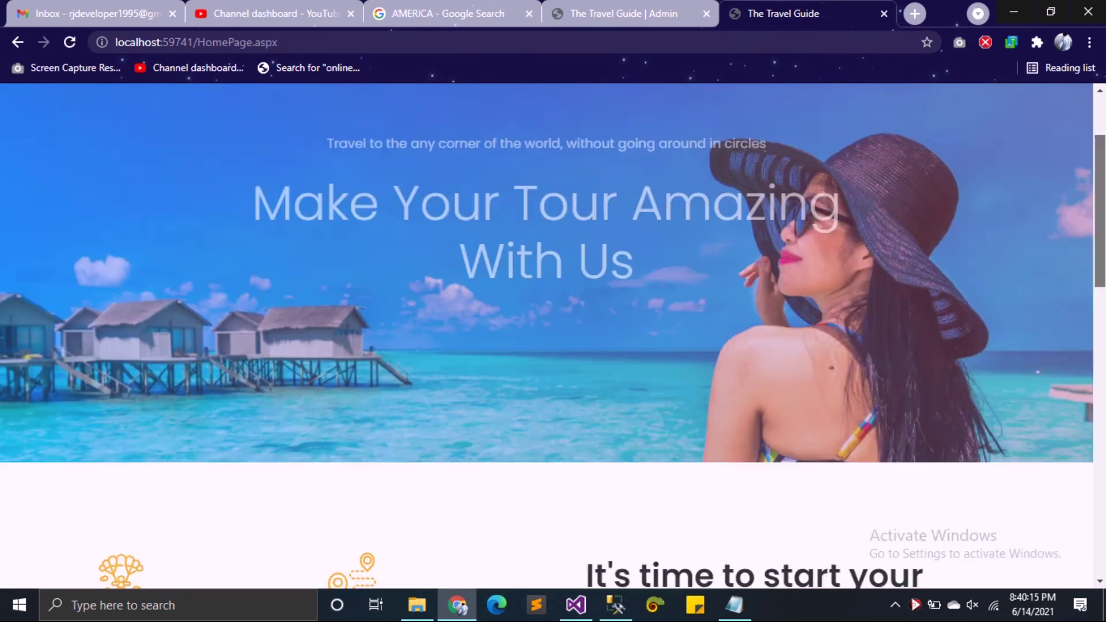
pyautogui.click(952, 126)
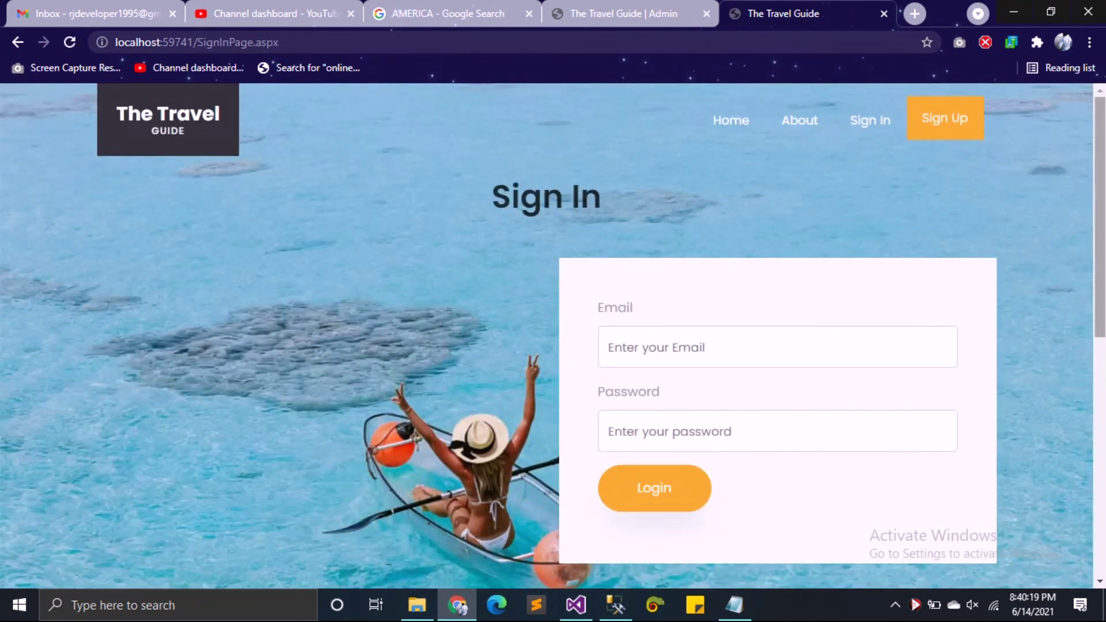
# Step: Open the public homepage and scroll down to the Holiday entry under Tourist Feedback
pyautogui.scroll(-4, 548, 336)
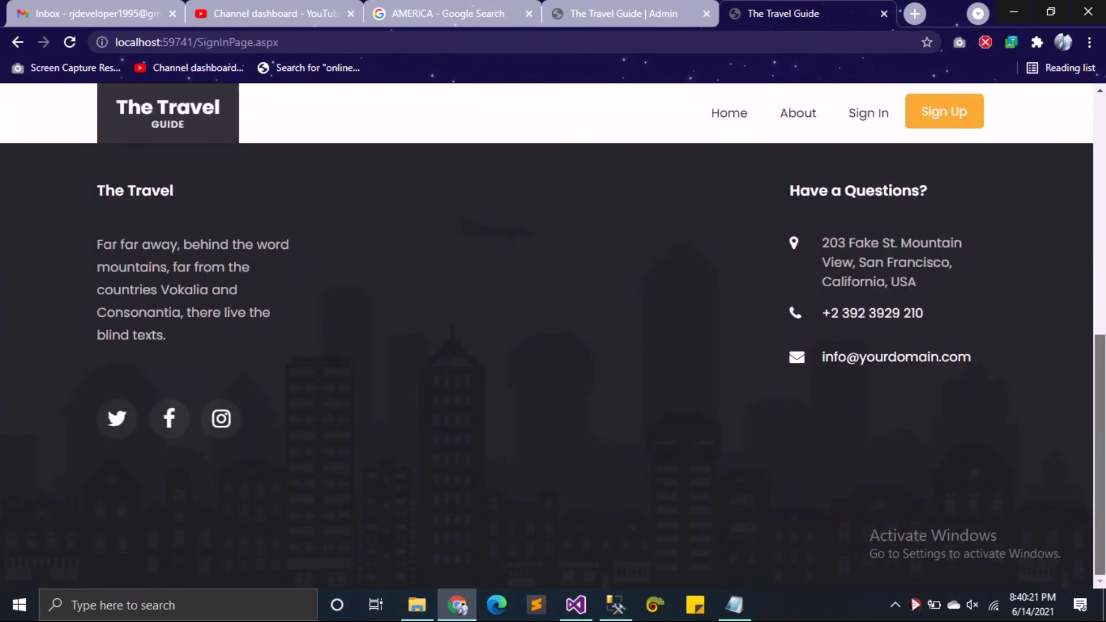
pyautogui.press('Home')
pyautogui.click(740, 124)
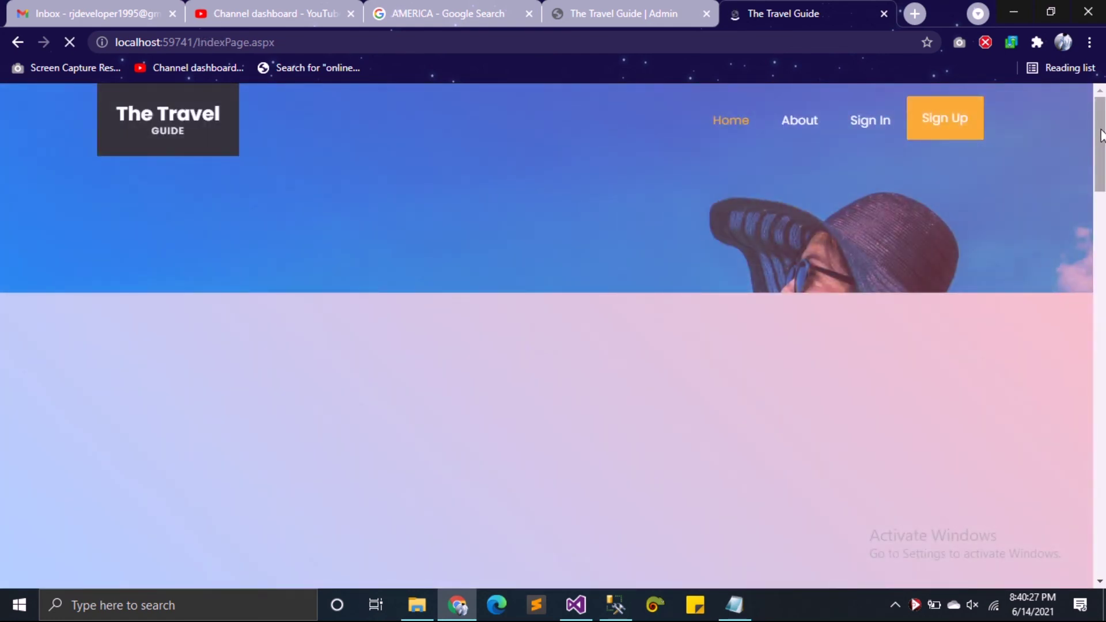
pyautogui.scroll(-5, 1103, 144)
pyautogui.scroll(-10, 553, 334)
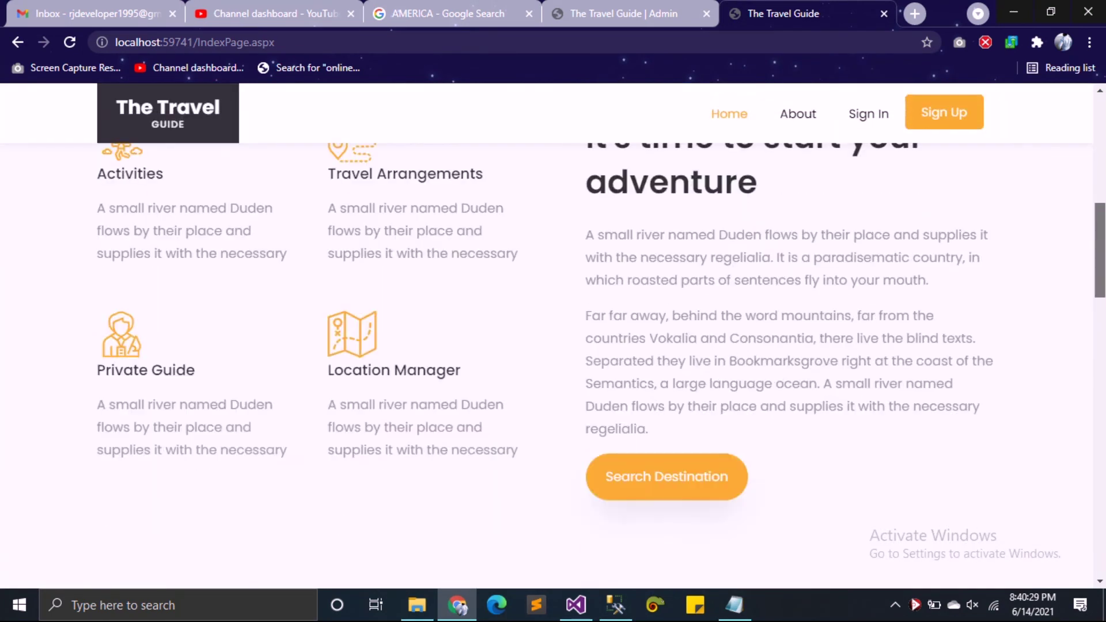
pyautogui.scroll(-6, 553, 334)
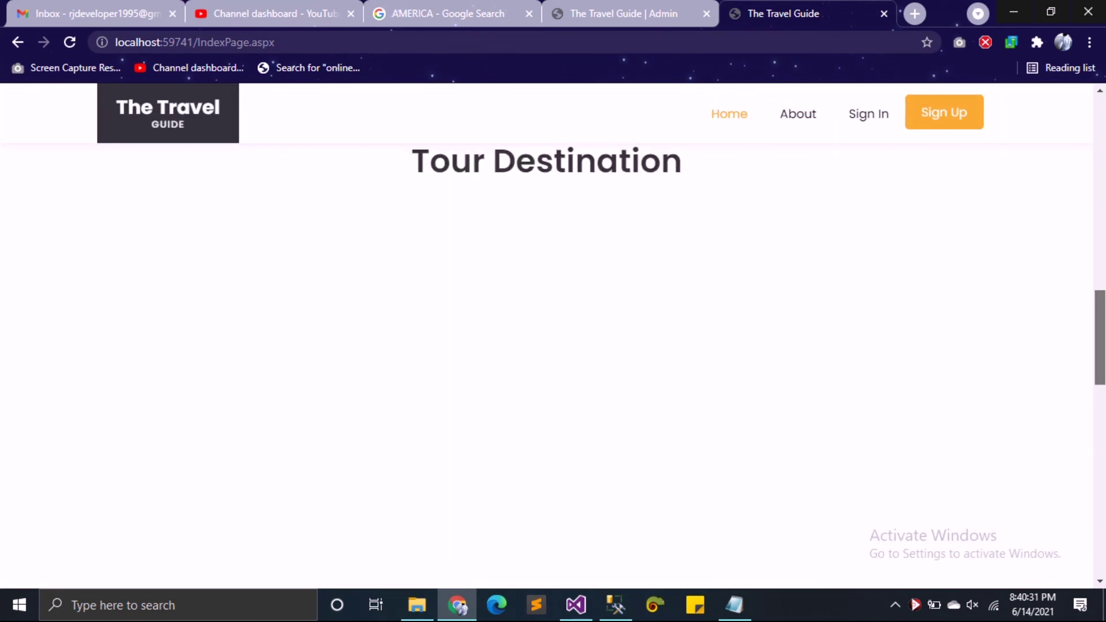
pyautogui.scroll(-6, 233, 425)
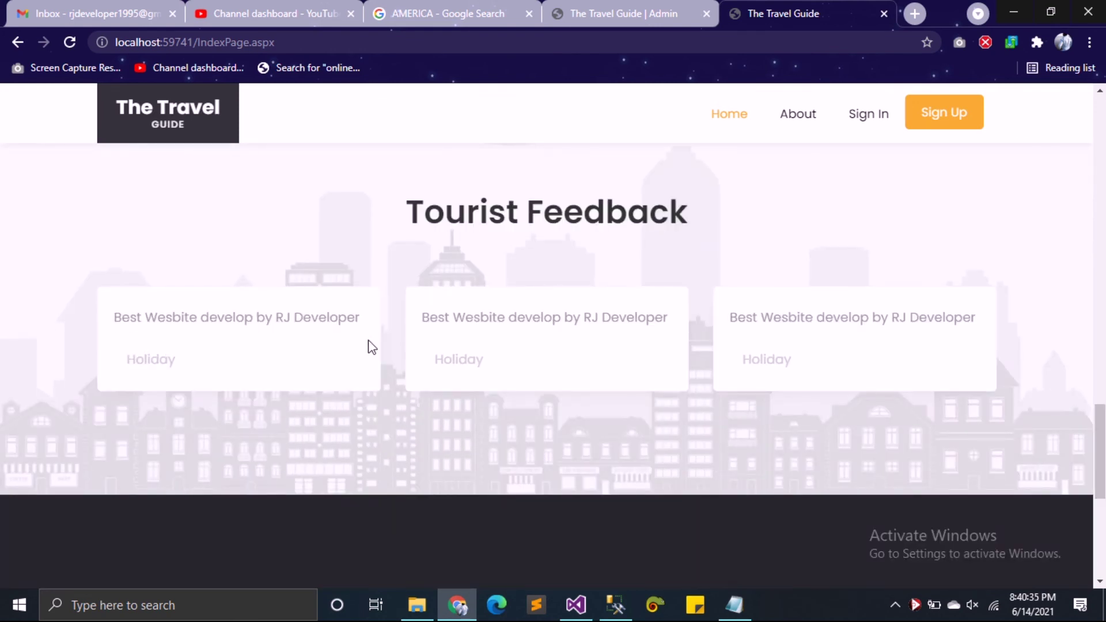
pyautogui.moveTo(1099, 449); pyautogui.dragTo(1100, 144)
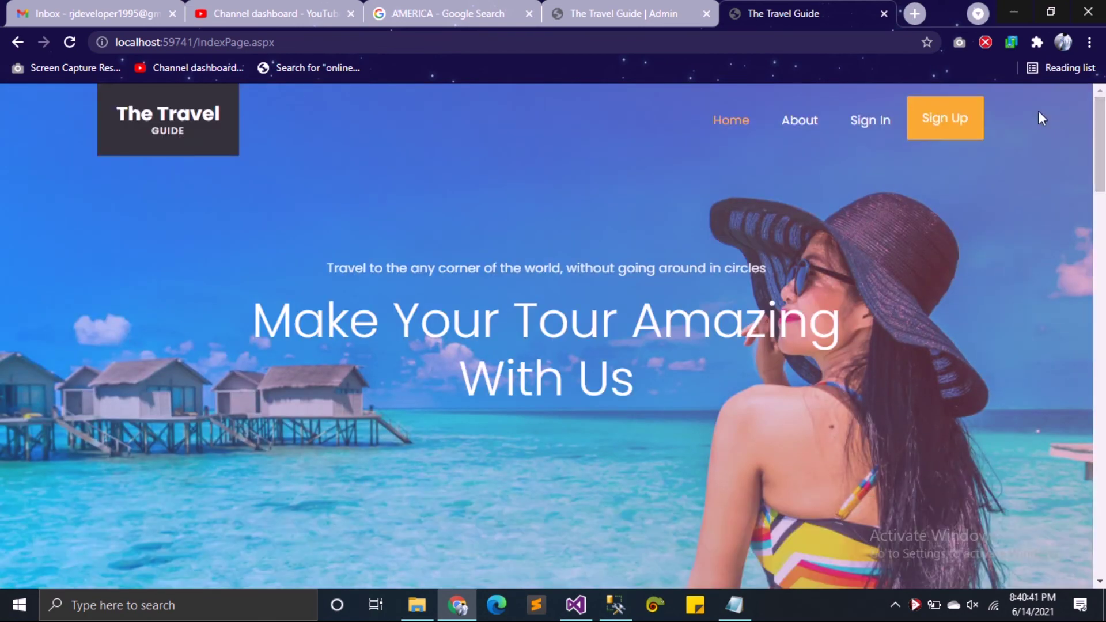